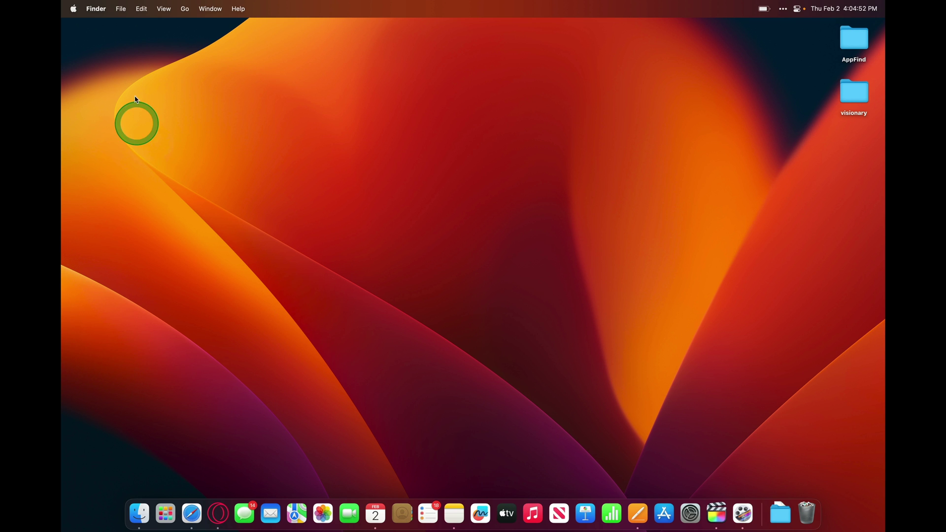
Look through the Apple menu, Finder's menus, Control Centre and the hidden status-bar items
left_click(74, 8)
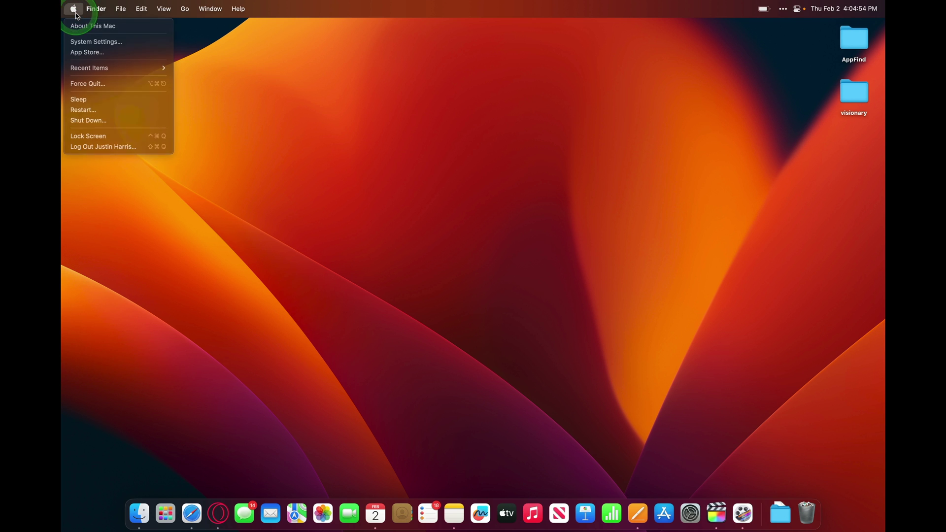
left_click(73, 9)
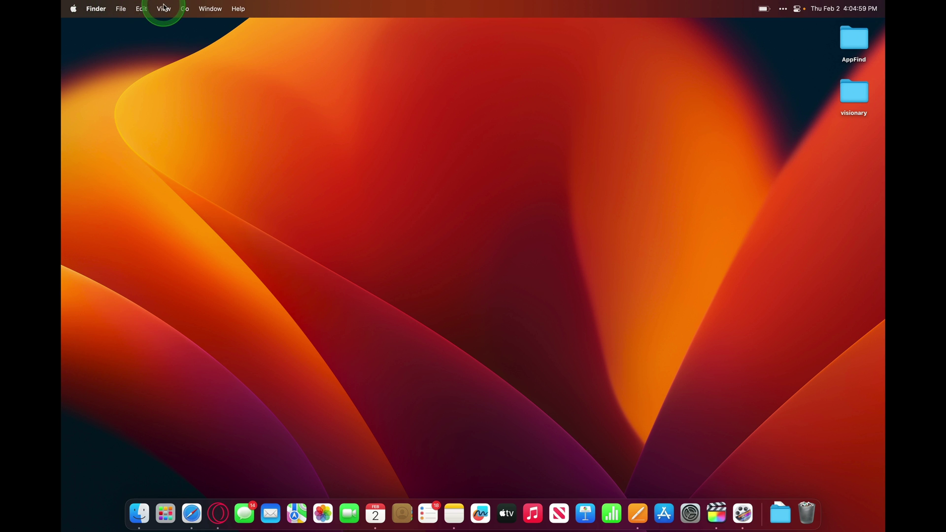
left_click(98, 11)
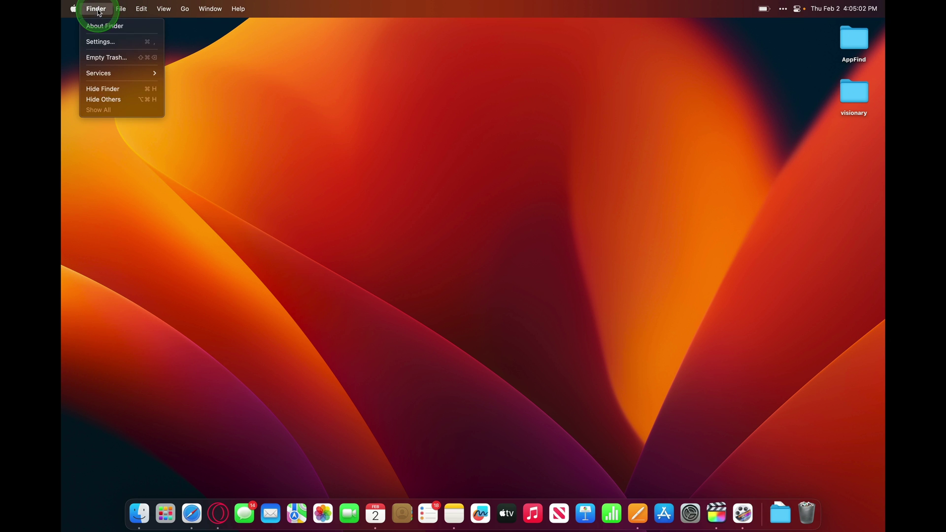
mouse_move(120, 9)
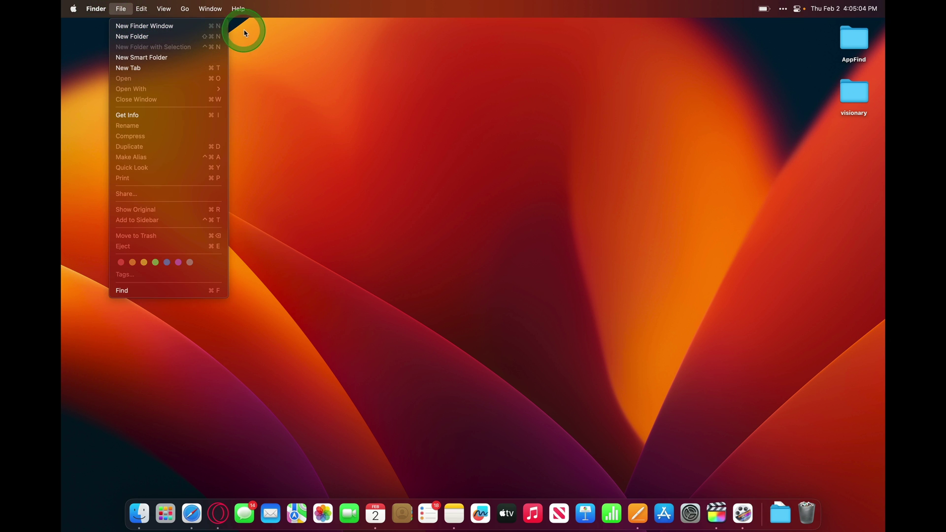
left_click(315, 58)
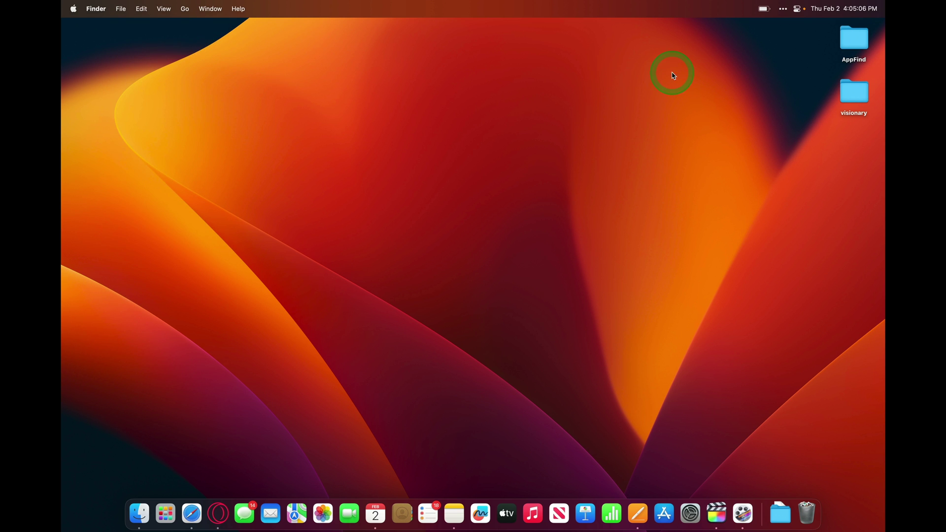
left_click(799, 8)
left_click(742, 10)
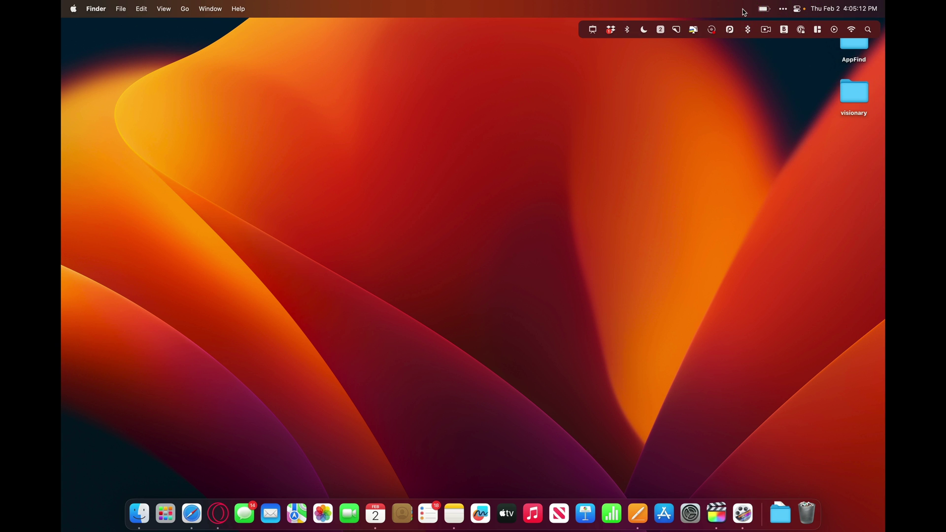
left_click(723, 90)
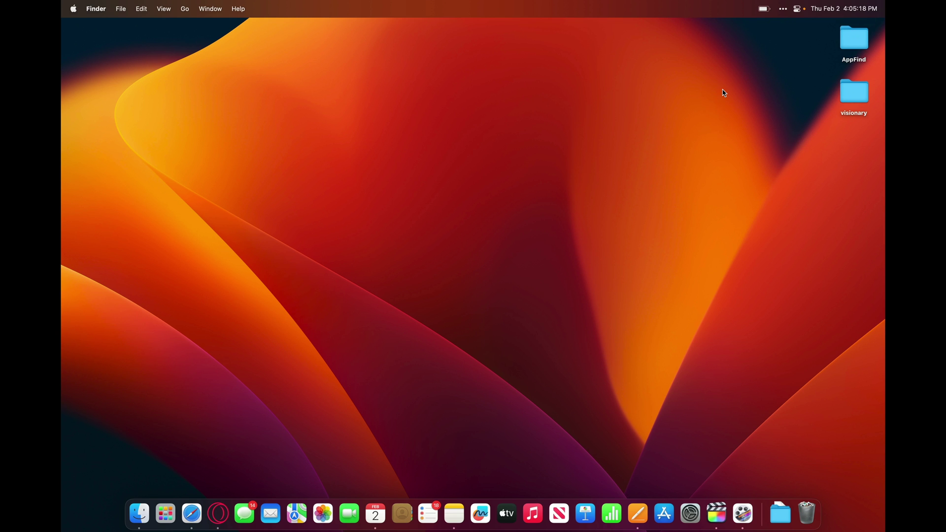
Open a Finder window on the Applications folder and scroll through the installed apps
left_click(140, 512)
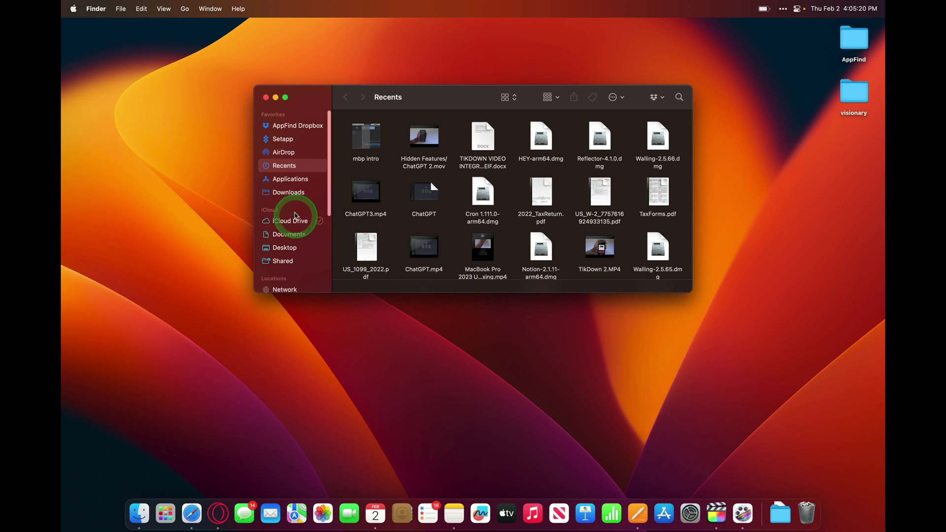
left_click(291, 178)
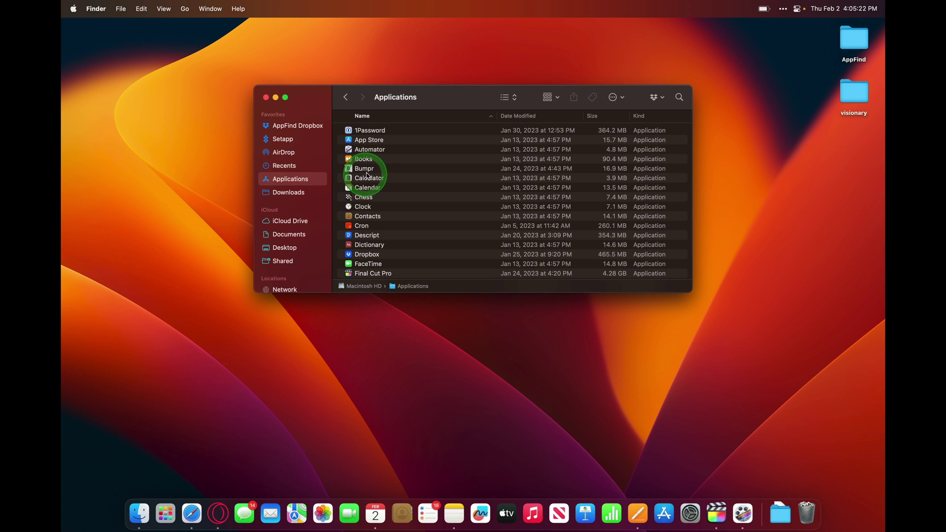
scroll(367, 175, "down", 10)
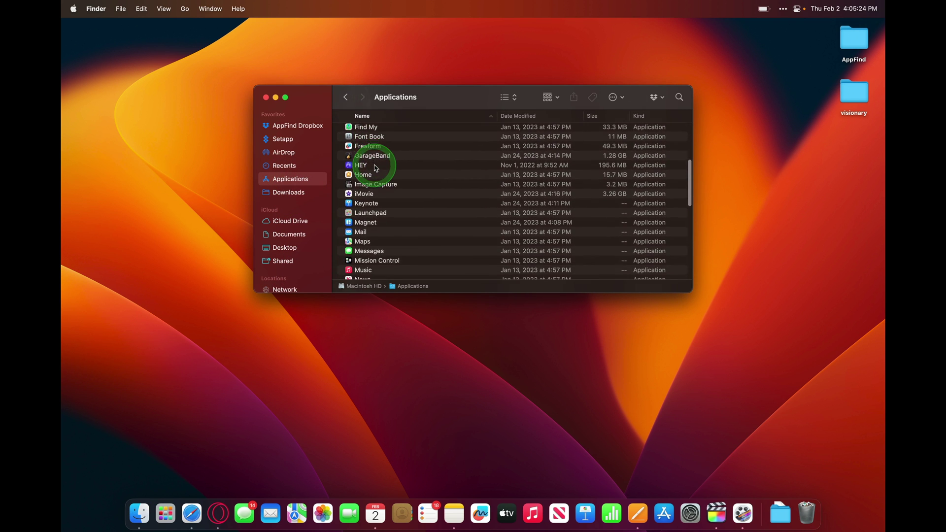
scroll(376, 167, "down", 10)
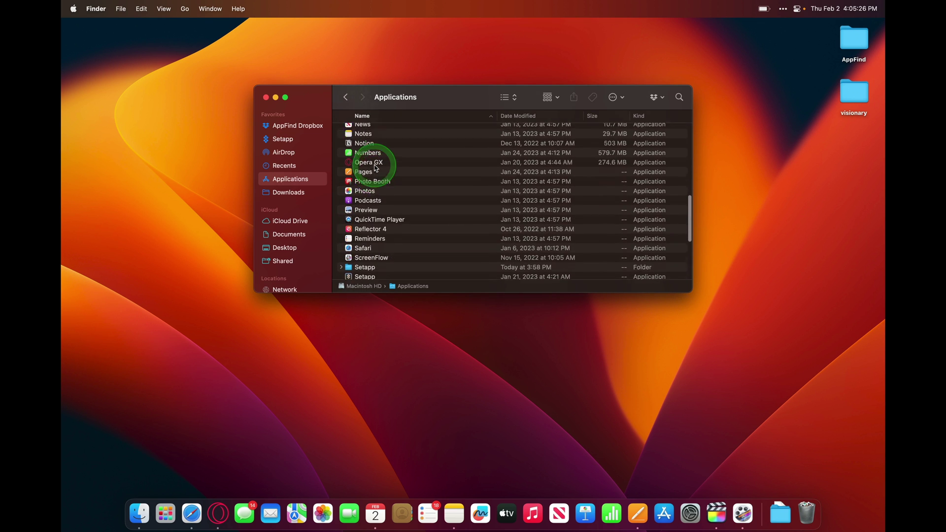
scroll(375, 167, "down", 10)
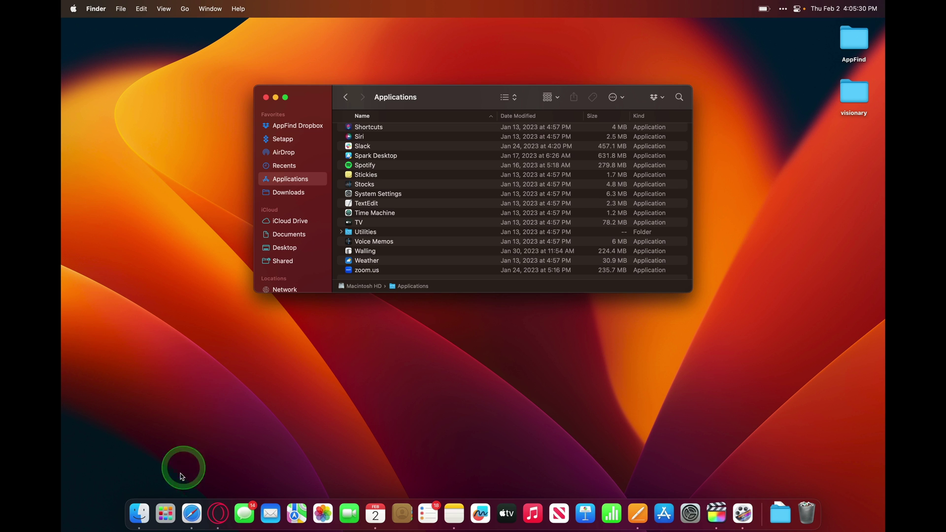
Open and close the Launchpad app grid, then scroll the Applications list back to the top
left_click(168, 517)
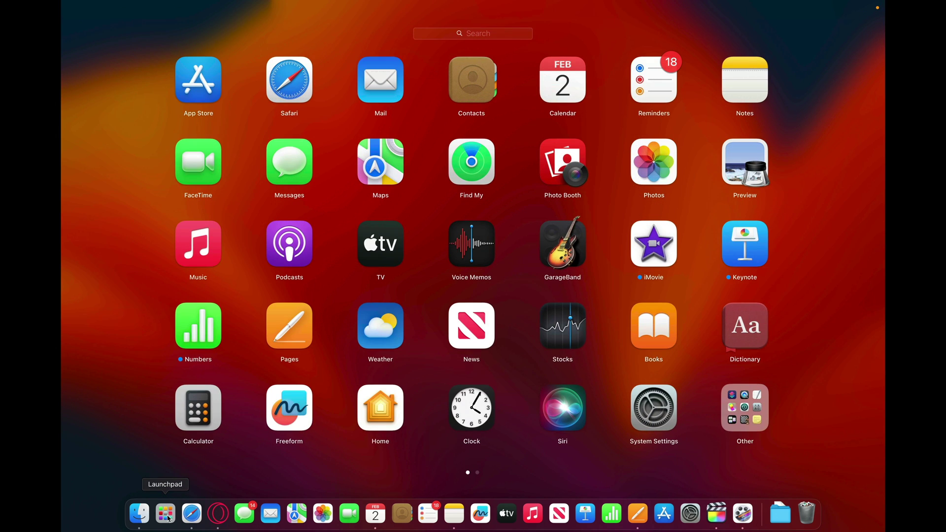
left_click(472, 311)
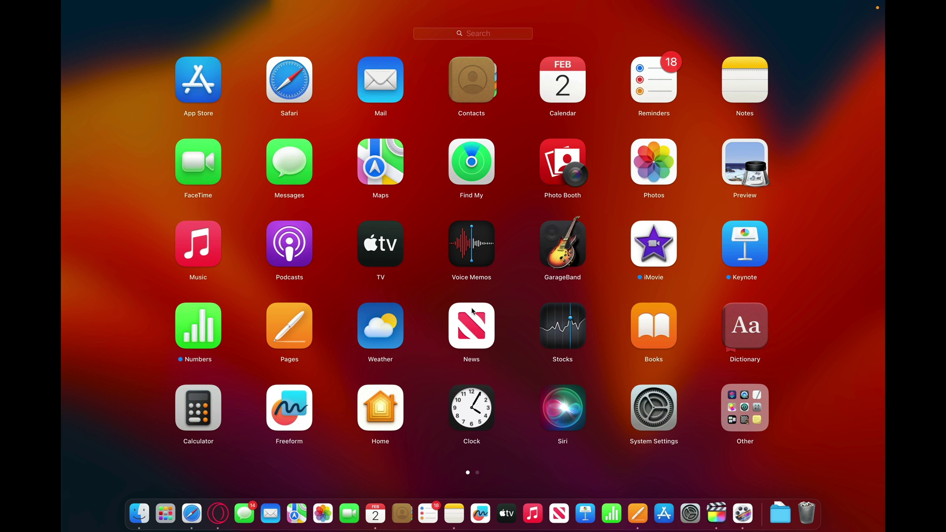
left_click(851, 182)
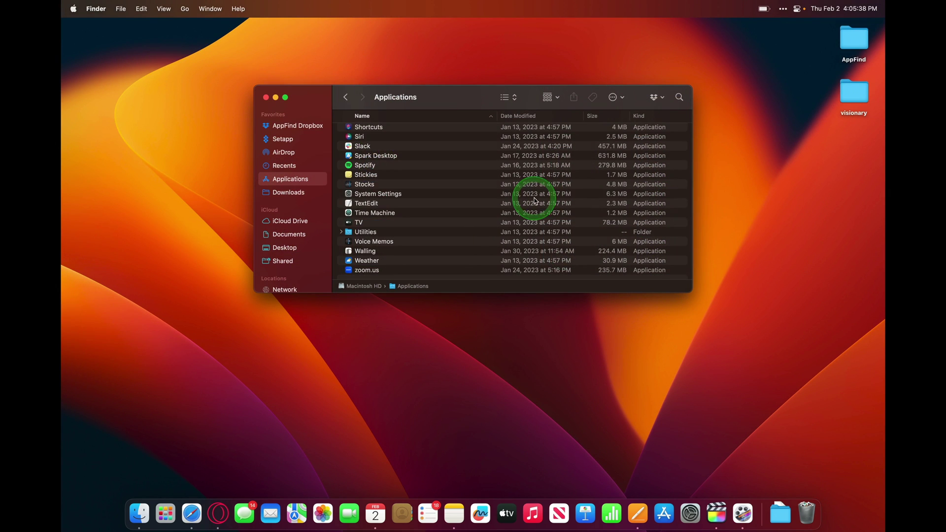
scroll(535, 200, "down", 5)
scroll(535, 200, "up", 5)
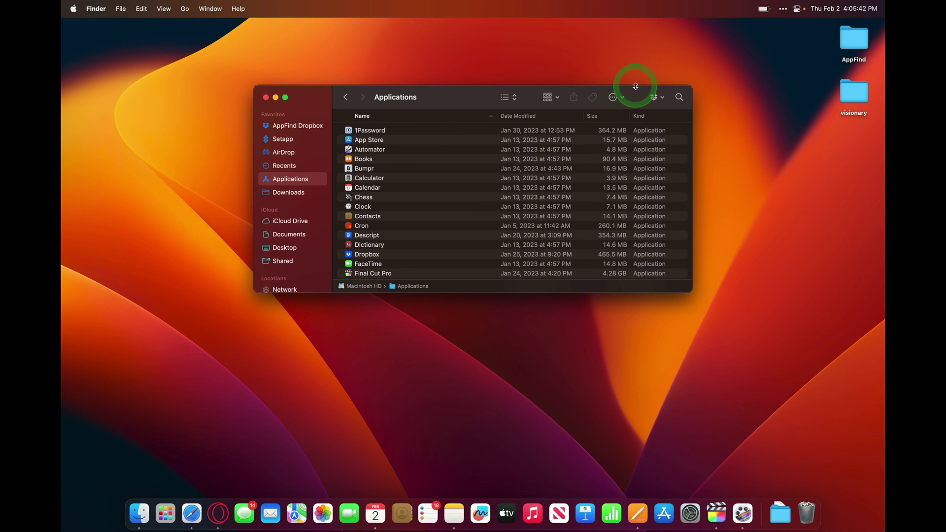
In the AppFind folder, duplicate english.m4a to create english copy.m4a, then view the Edit menu
double_click(857, 51)
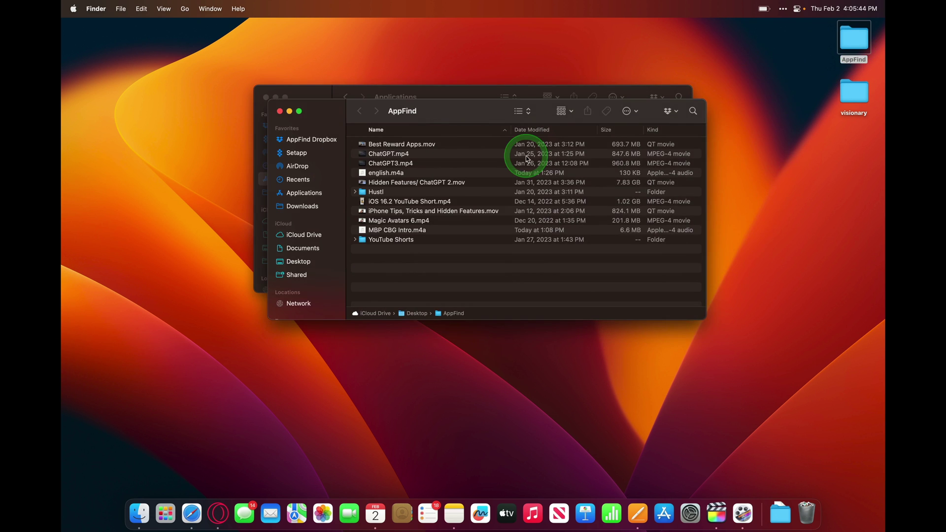
left_click(394, 175)
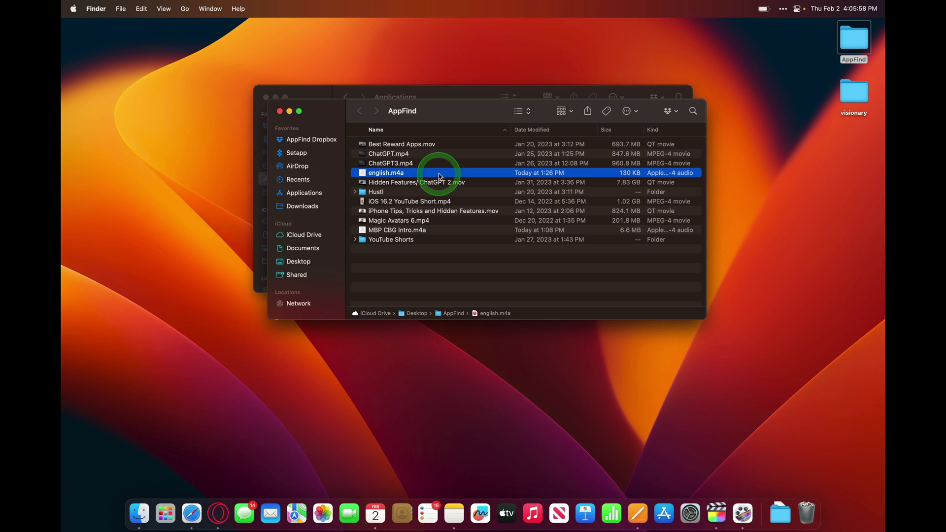
key("super+d")
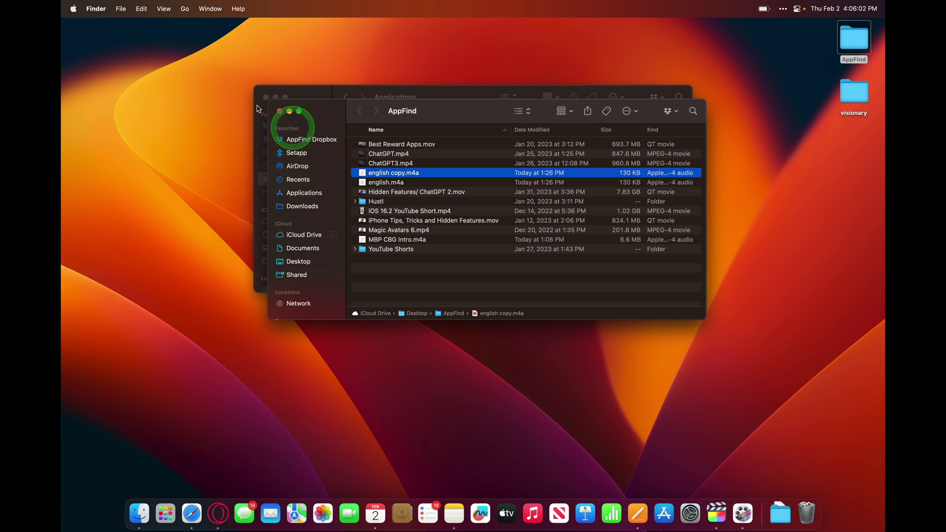
left_click(142, 9)
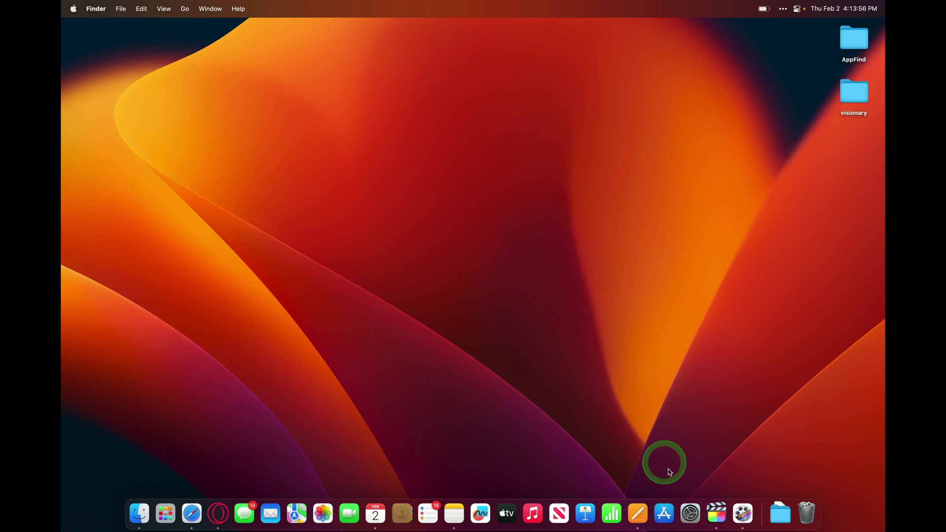
left_click(690, 514)
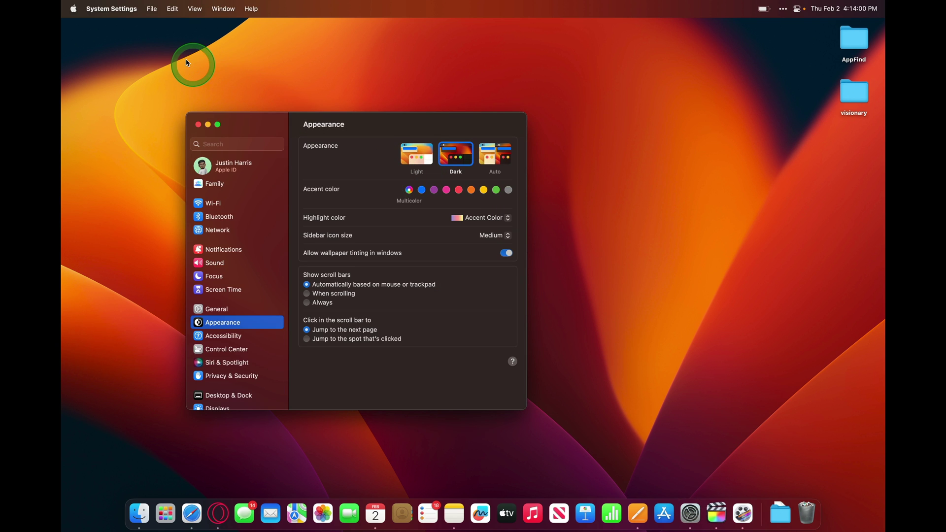
left_click(121, 9)
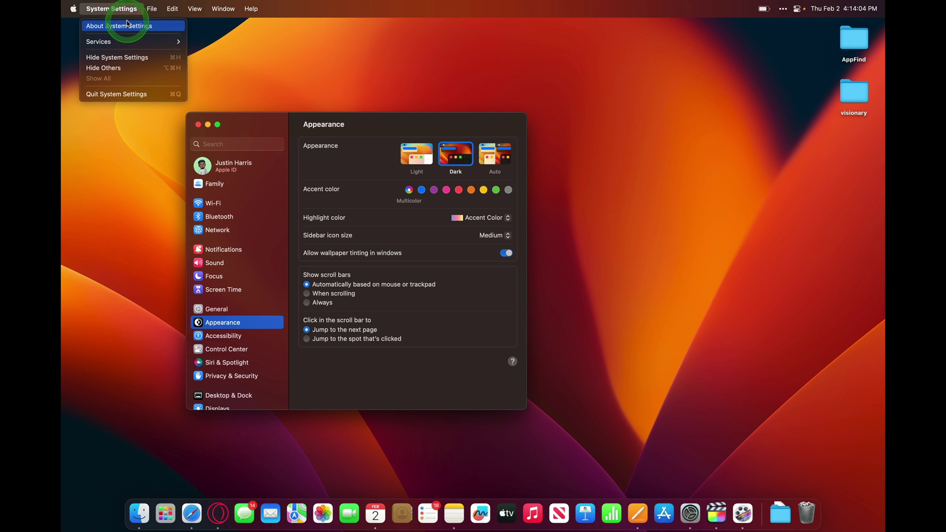
left_click(132, 96)
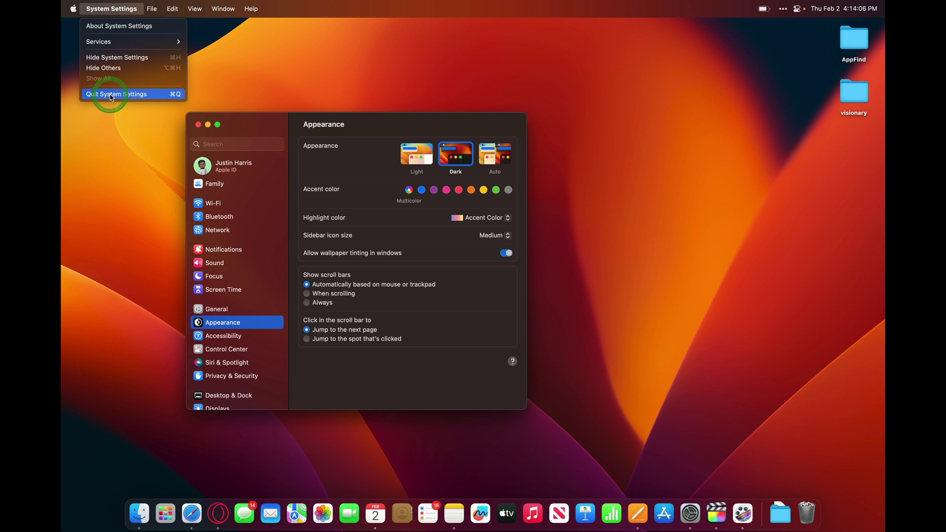
left_click(149, 497)
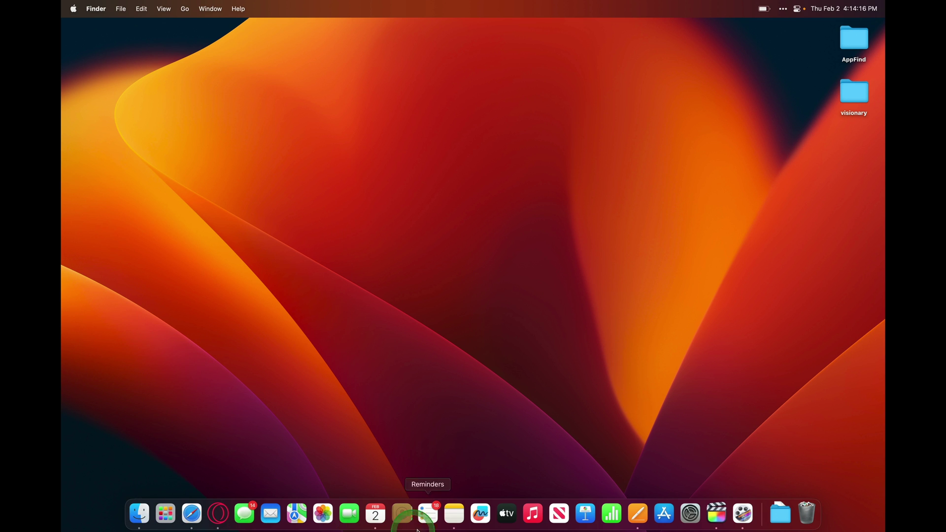
left_click(609, 527)
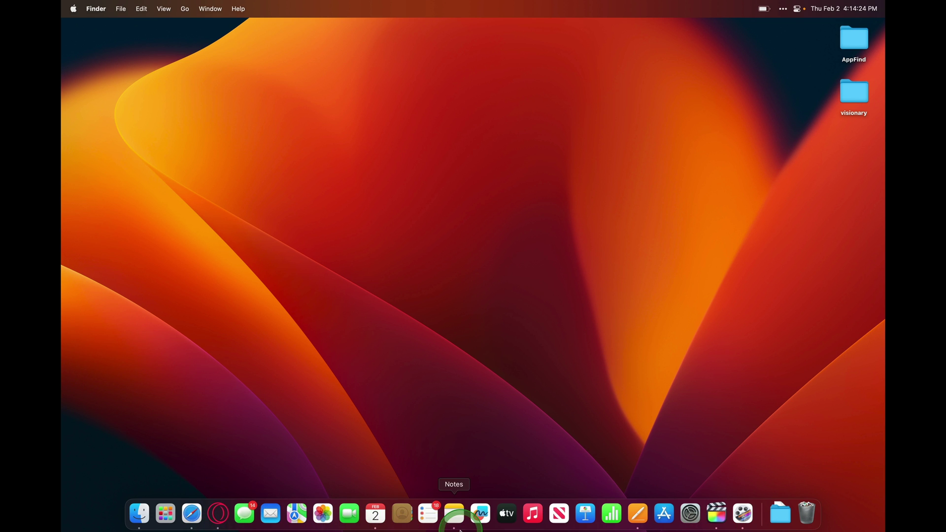
left_click(685, 528)
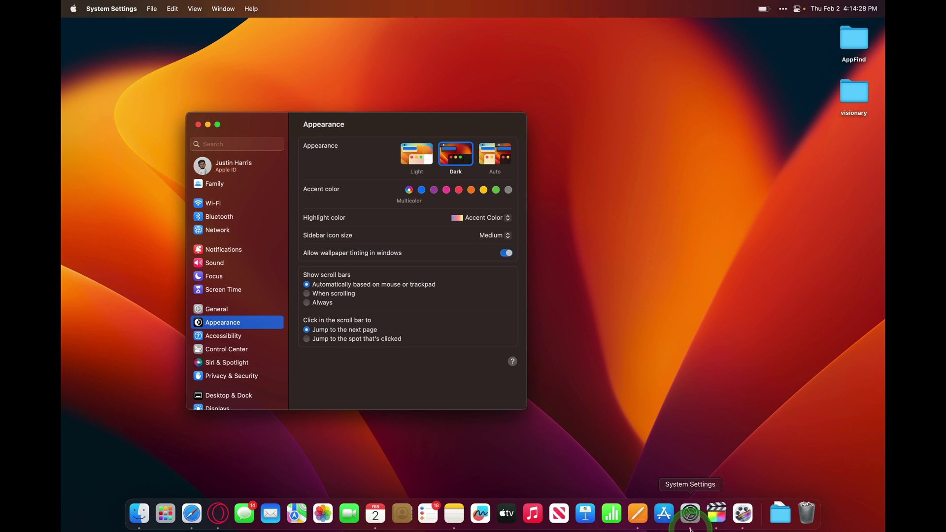
right_click(689, 518)
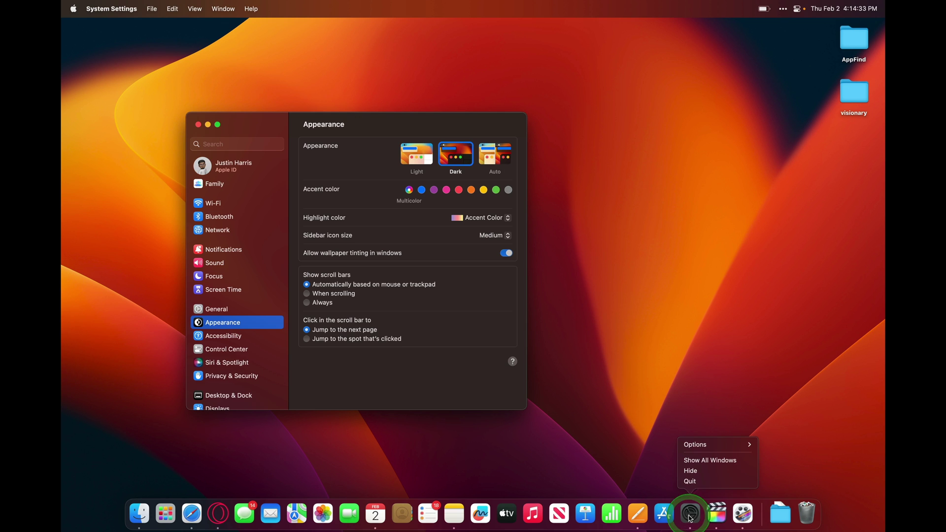
left_click(691, 481)
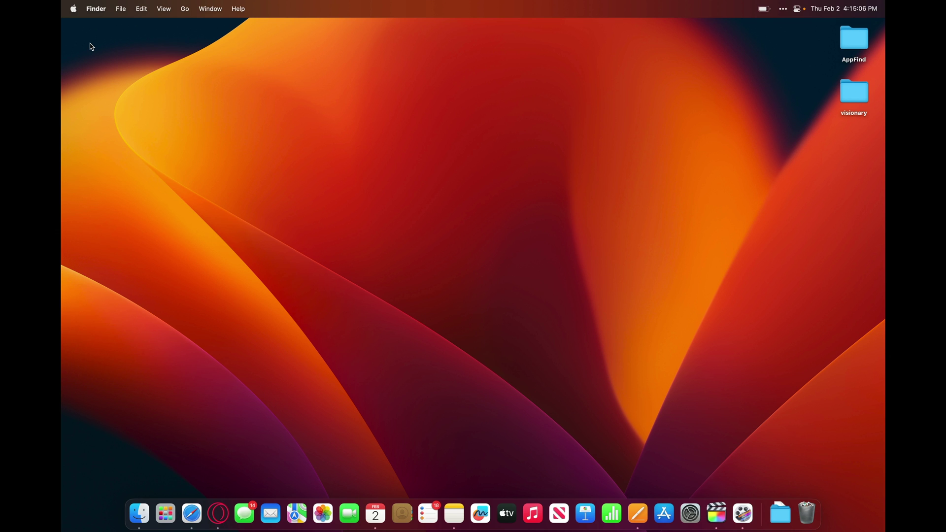
Force quit Calendar from the Force Quit Applications window (Cmd+Option+Esc), then close that window
key("super+alt+Escape")
scroll(196, 266, "up", 1)
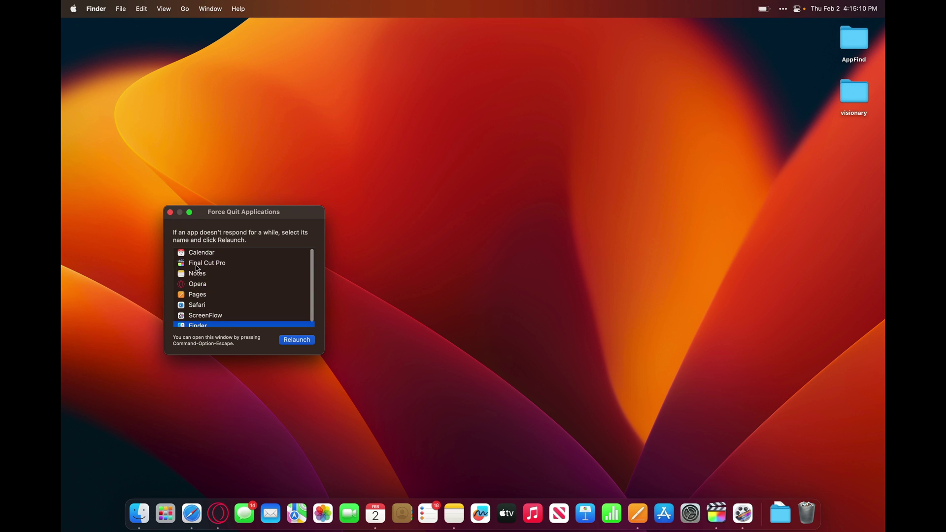
left_click(204, 256)
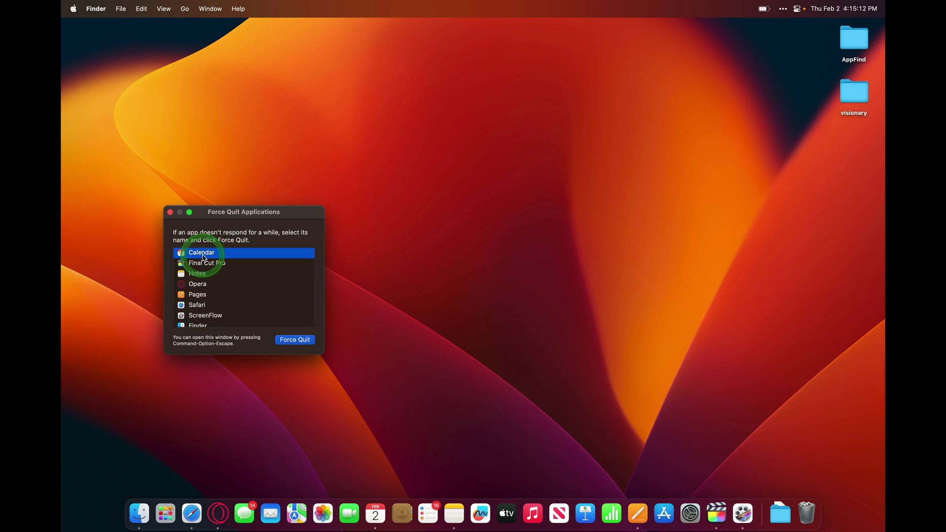
left_click(289, 343)
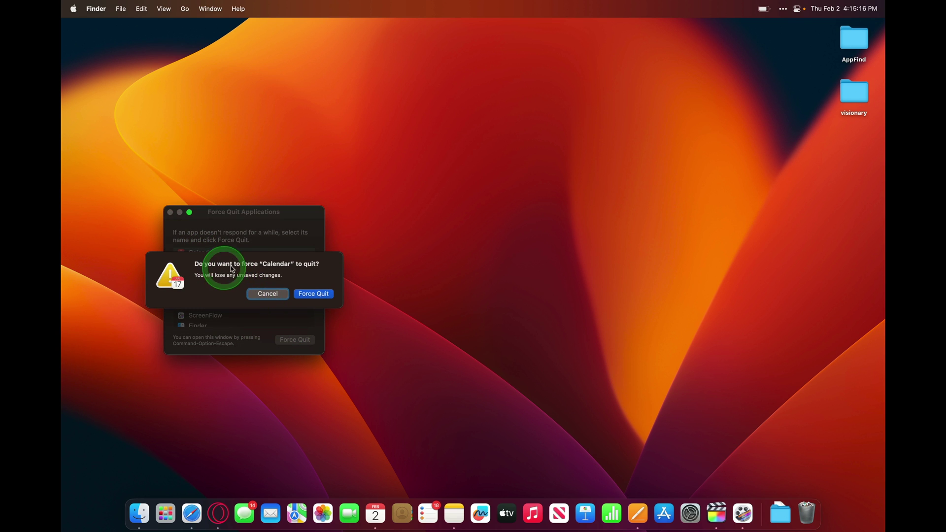
left_click(325, 295)
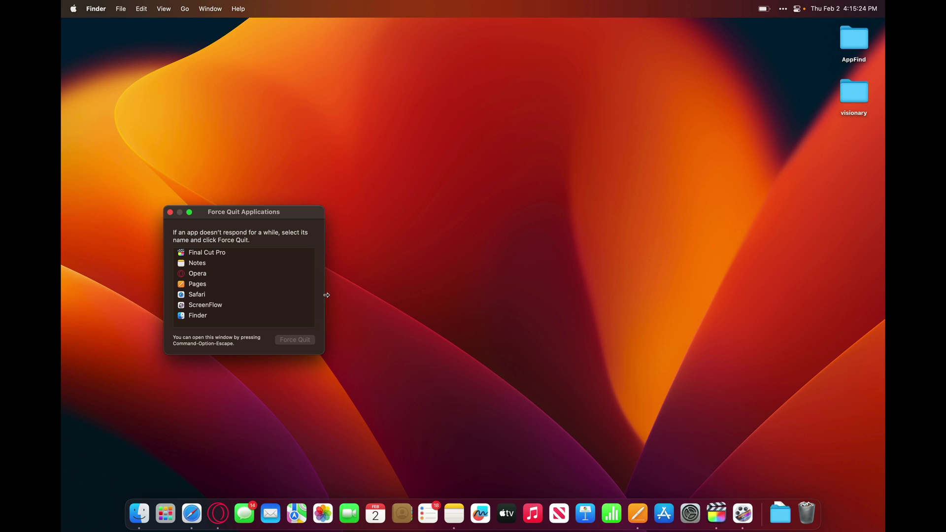
left_click(279, 253)
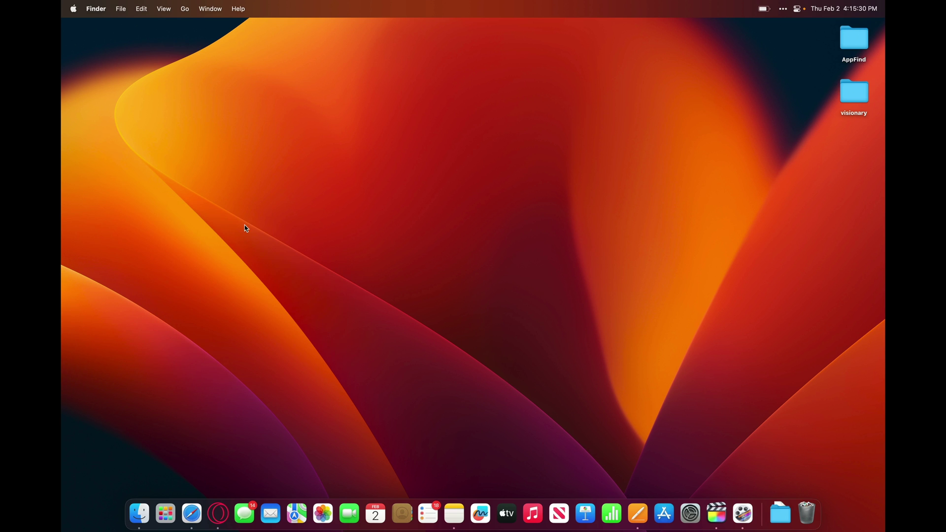
Get Daylite from the App Store's Discover page, sign in, and allow Touch ID for purchases
left_click(664, 513)
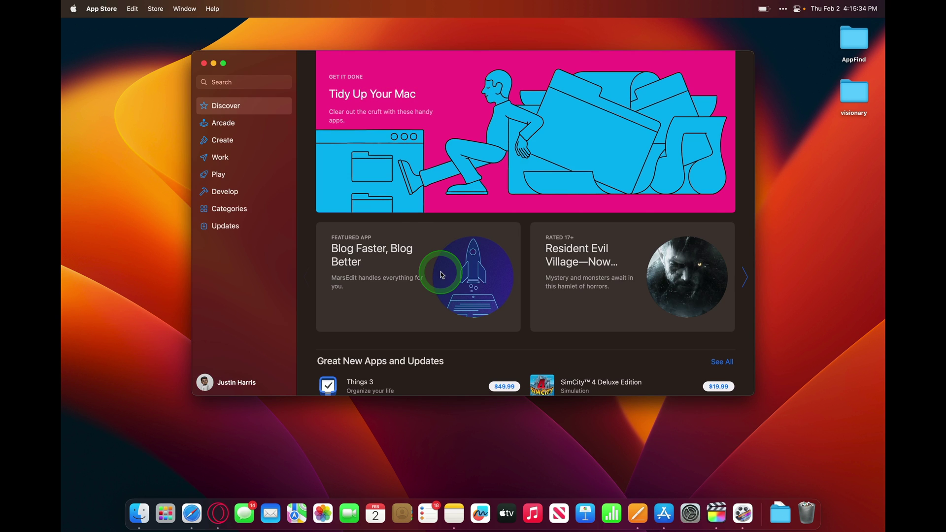
scroll(397, 218, "down", 5)
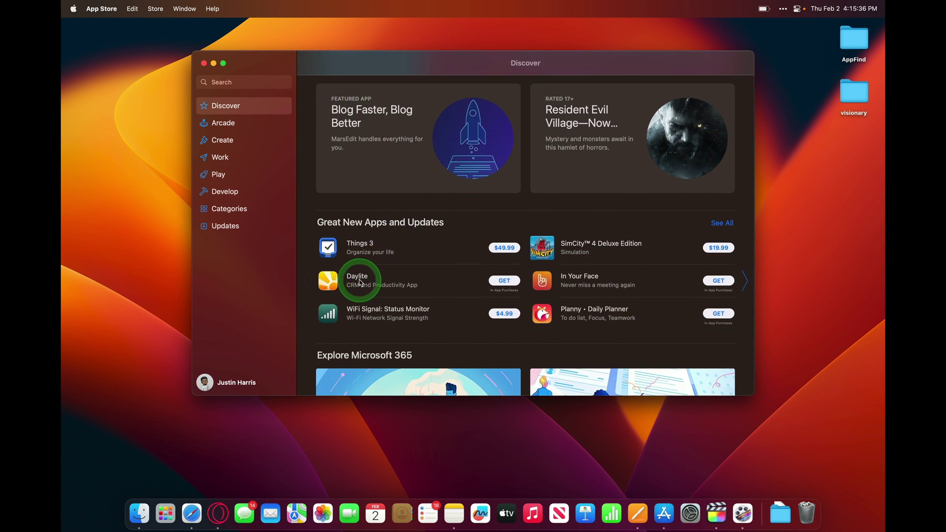
left_click(351, 276)
left_click(405, 127)
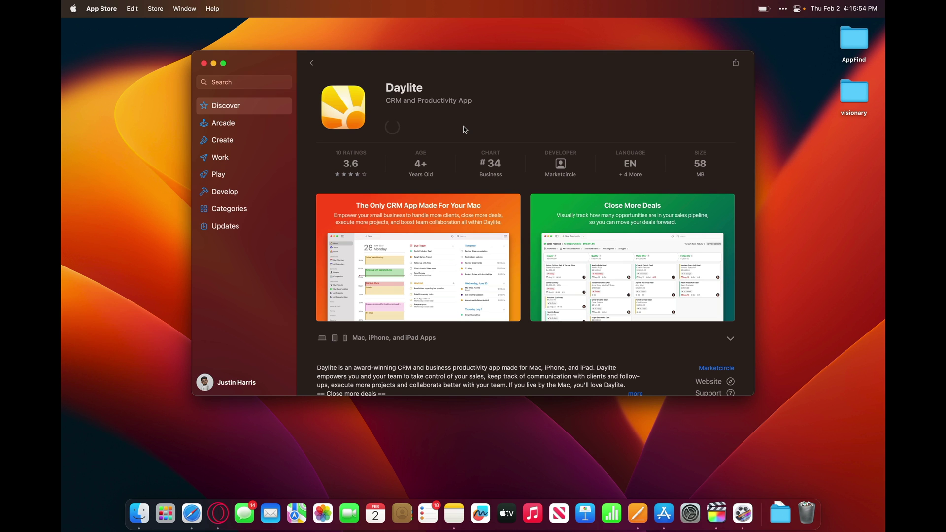
left_click(487, 258)
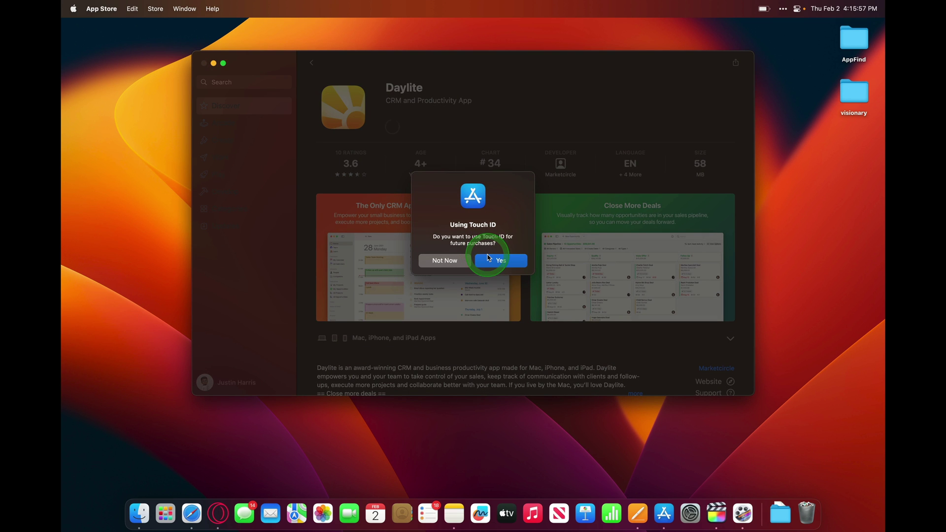
left_click(511, 265)
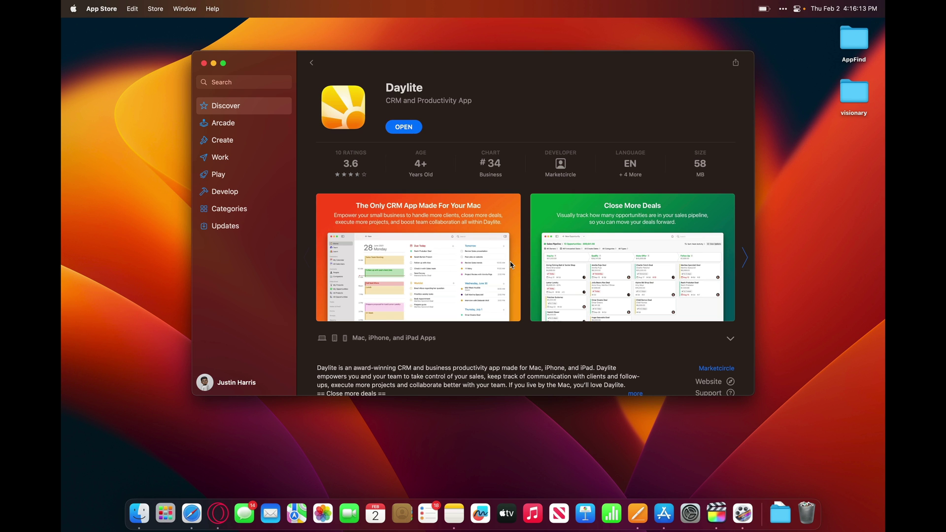
left_click(165, 513)
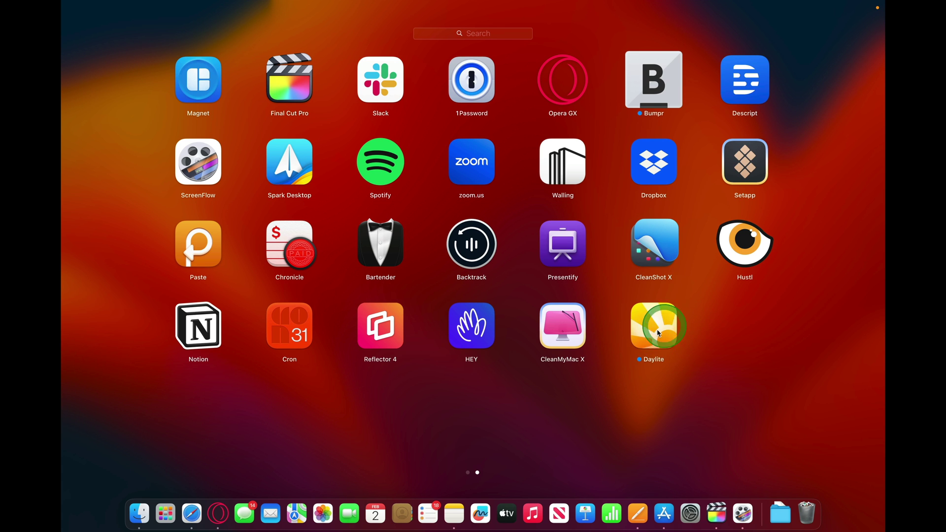
Find Daylite in Finder's Applications folder, then close the Finder window
left_click(699, 330)
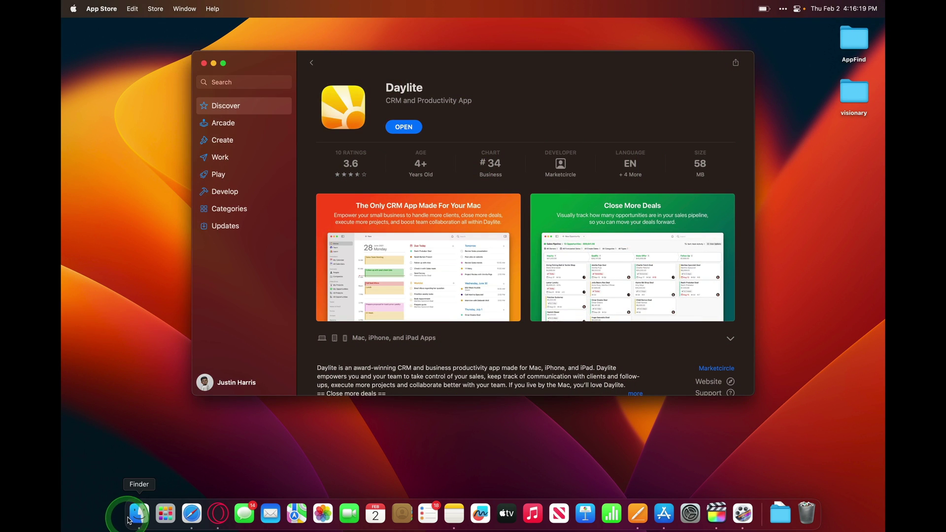
left_click(133, 513)
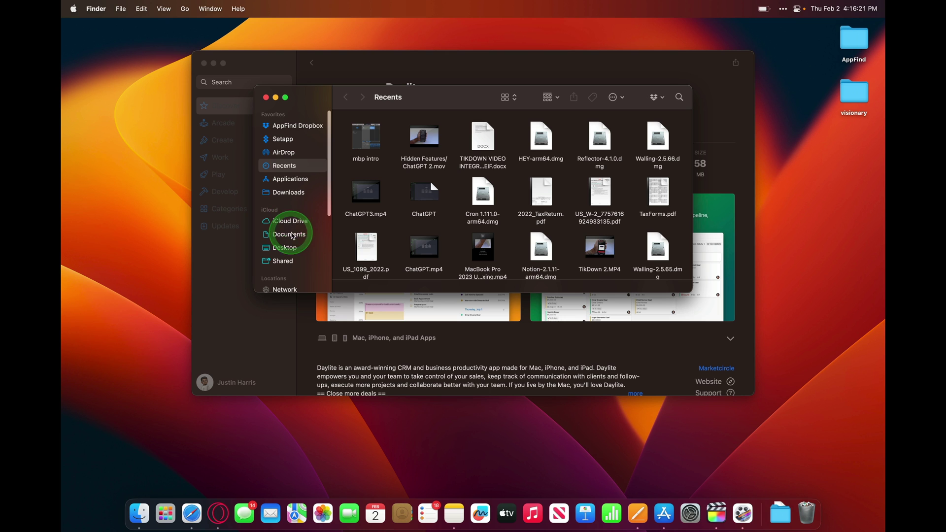
left_click(295, 181)
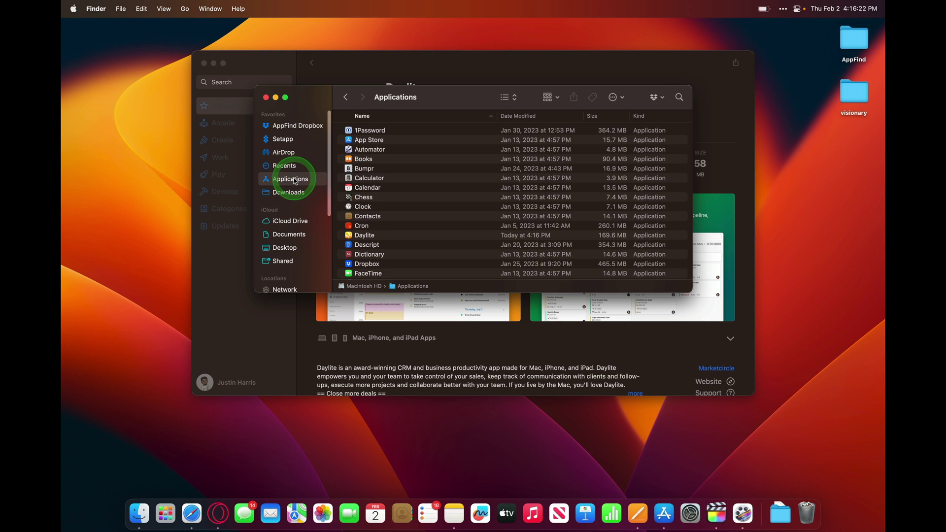
left_click(364, 181)
left_click(393, 235)
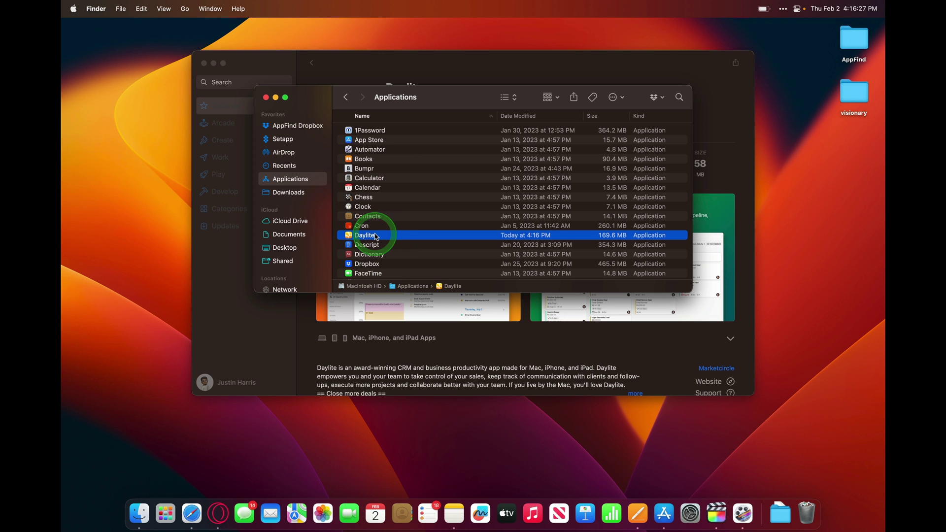
key("super+w")
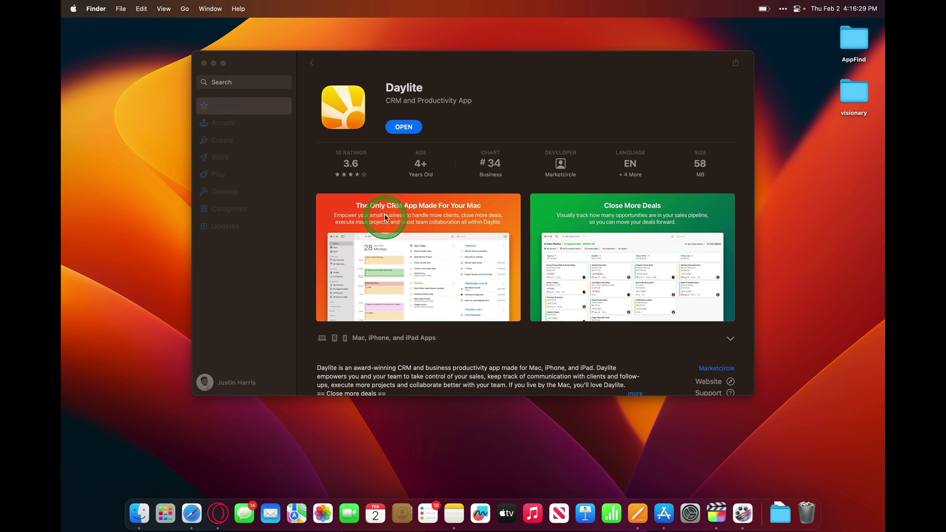
Return the App Store to its Discover page
left_click(401, 207)
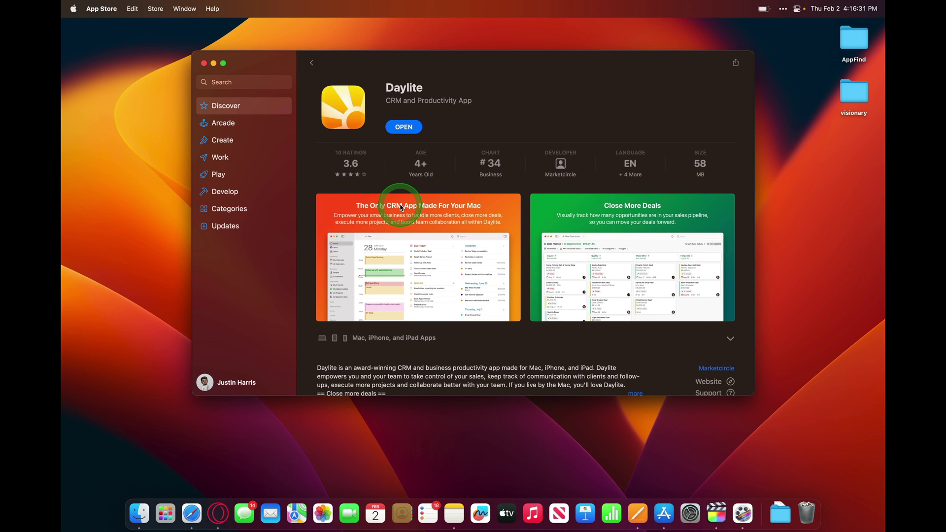
left_click(246, 105)
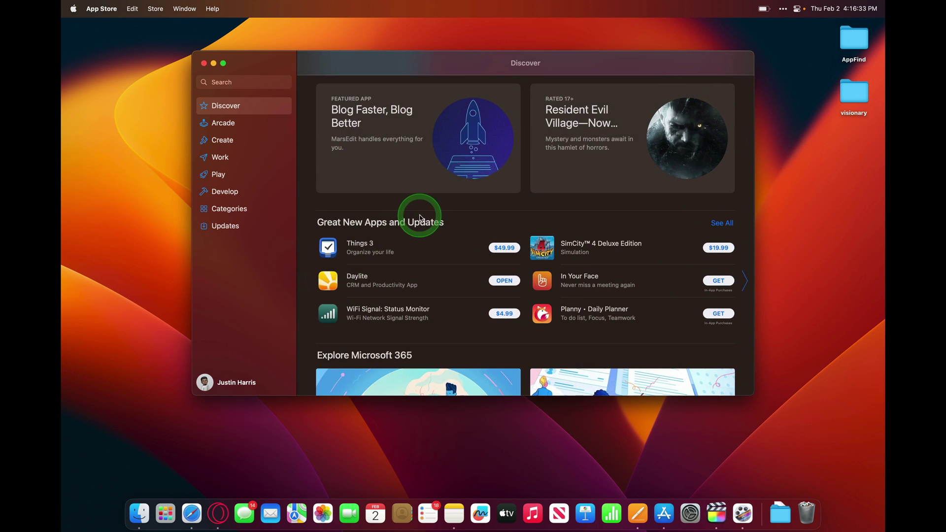
scroll(420, 218, "up", 5)
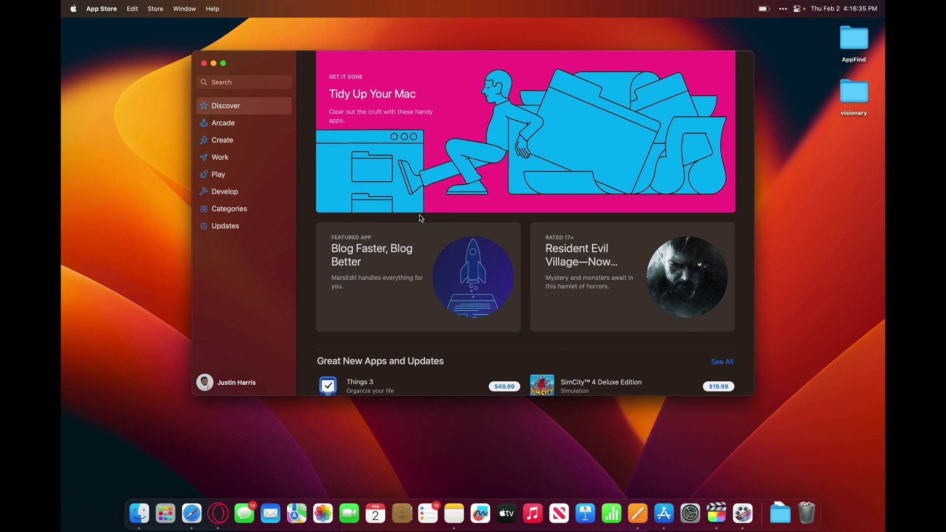
Mount Reflector-4.1.0.dmg from the Downloads stack
scroll(420, 218, "down", 5)
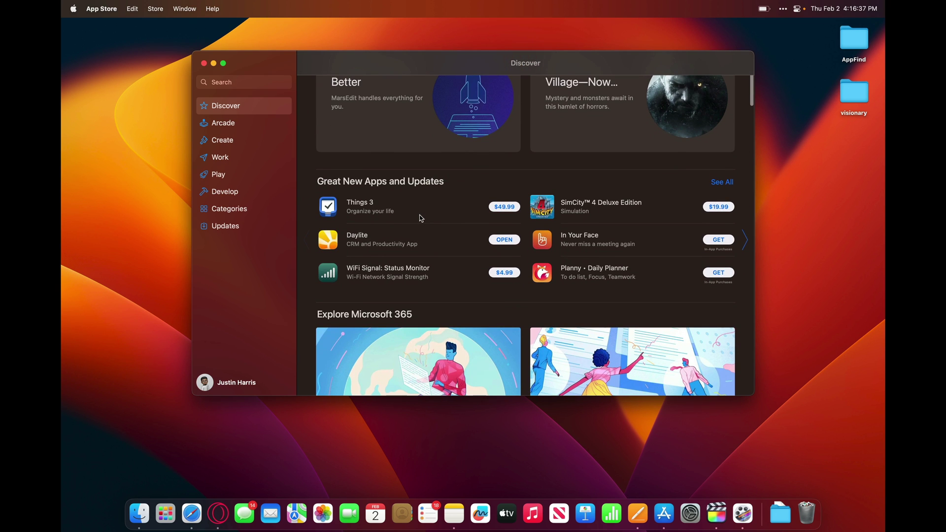
left_click(387, 225)
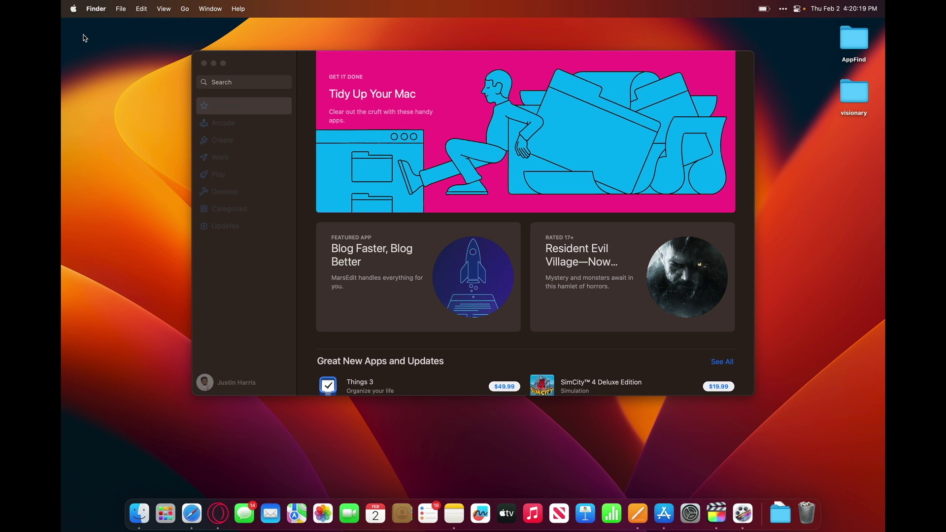
left_click(782, 516)
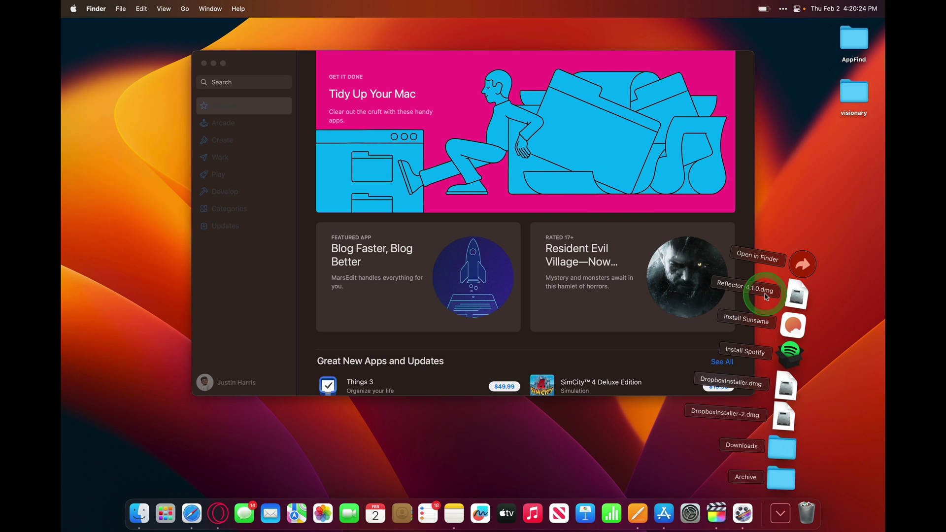
left_click(790, 295)
Drag Reflector 4 to Applications, keep the existing copy, and close the installer window
left_click_drag(158, 197, 327, 194)
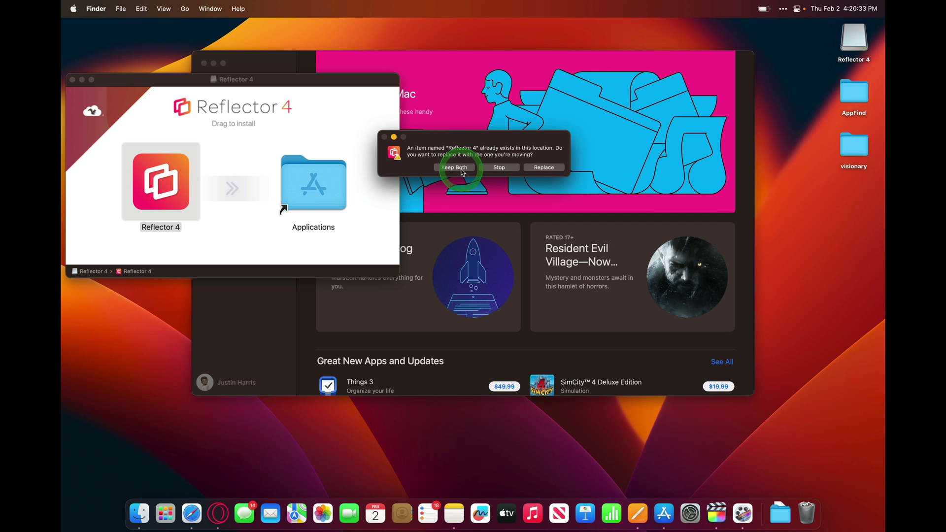
left_click(504, 168)
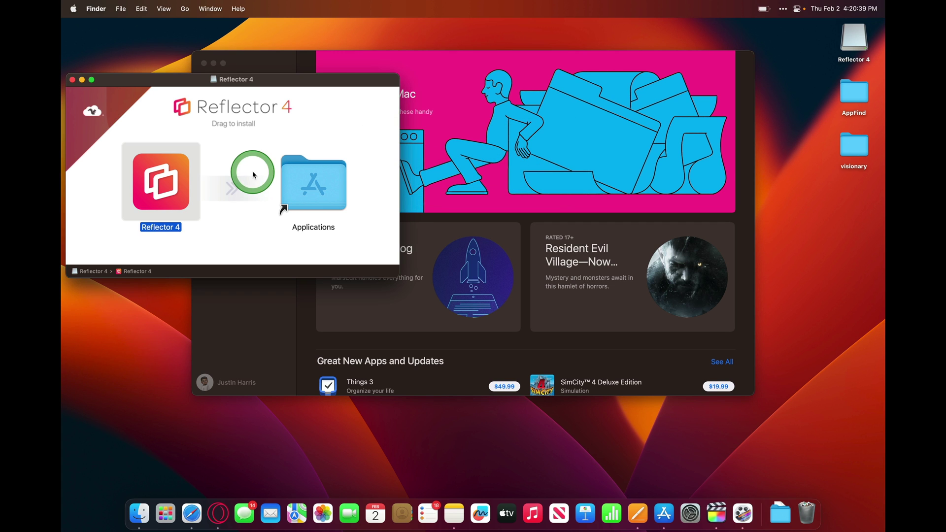
left_click(237, 167)
key("super+w")
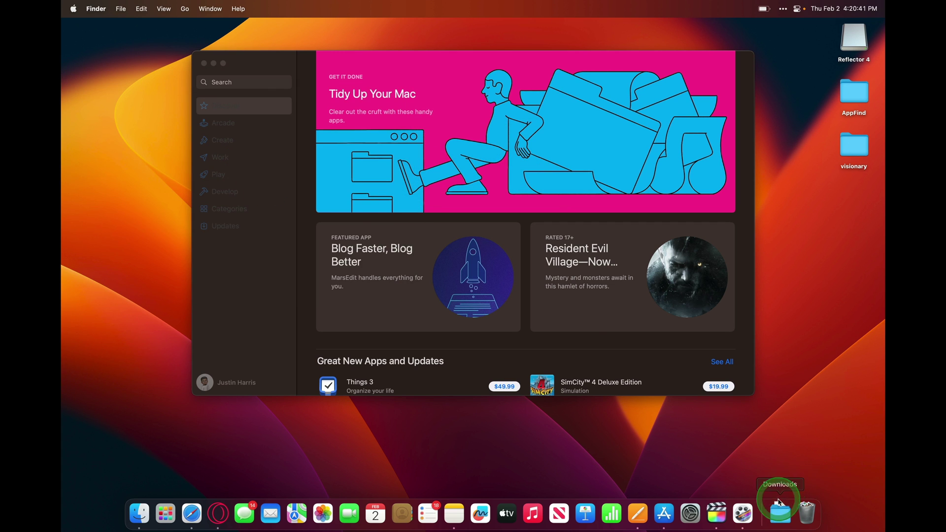
Launch the Sunsama installer from the Downloads stack, then go back to the App Store
left_click(780, 513)
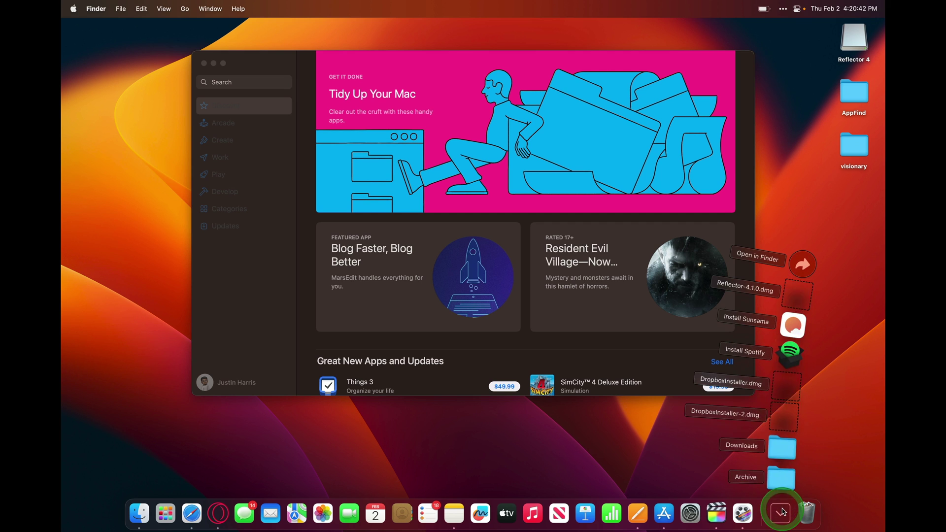
left_click(794, 325)
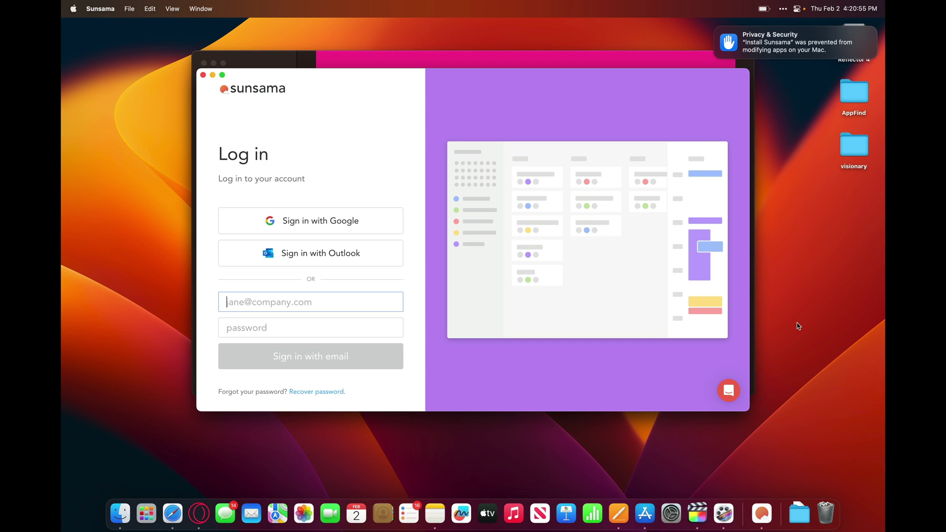
left_click(693, 205)
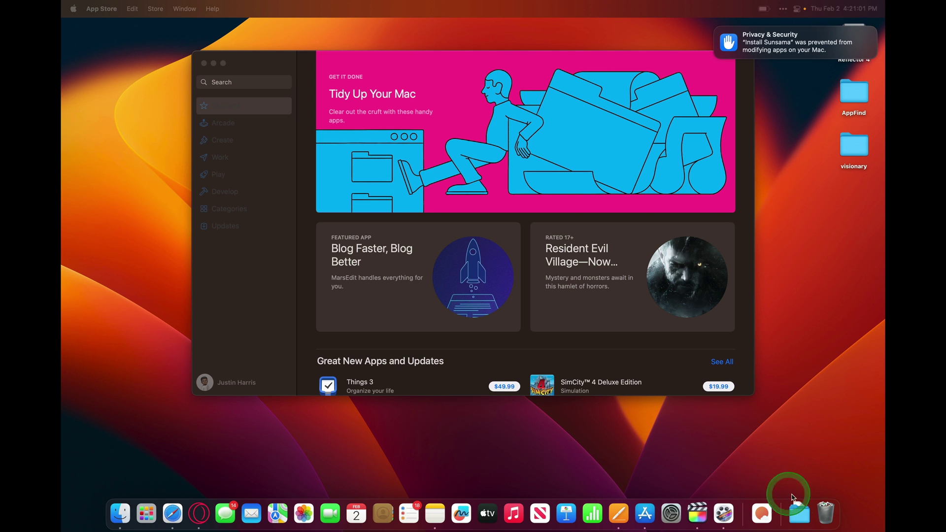
Dismiss the Downloads stack and Launchpad, then quit the App Store with Cmd+Q
left_click(799, 510)
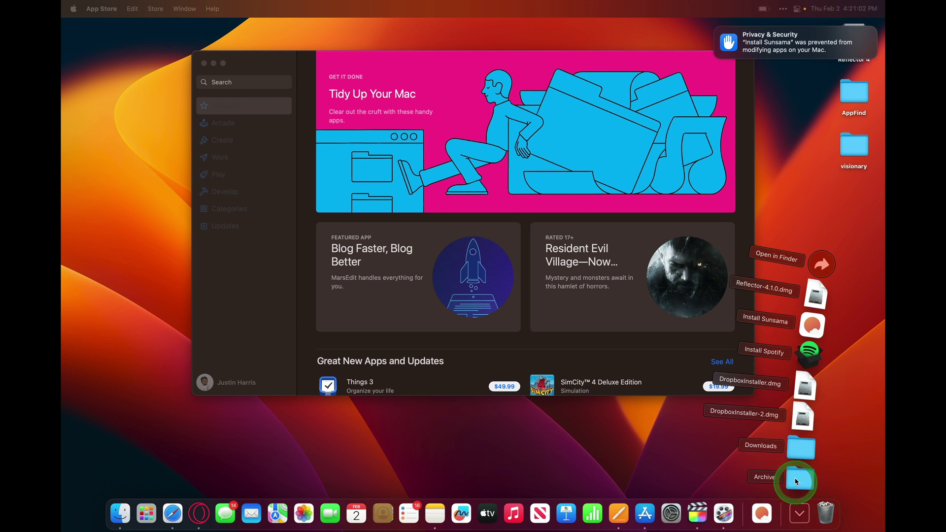
left_click(565, 224)
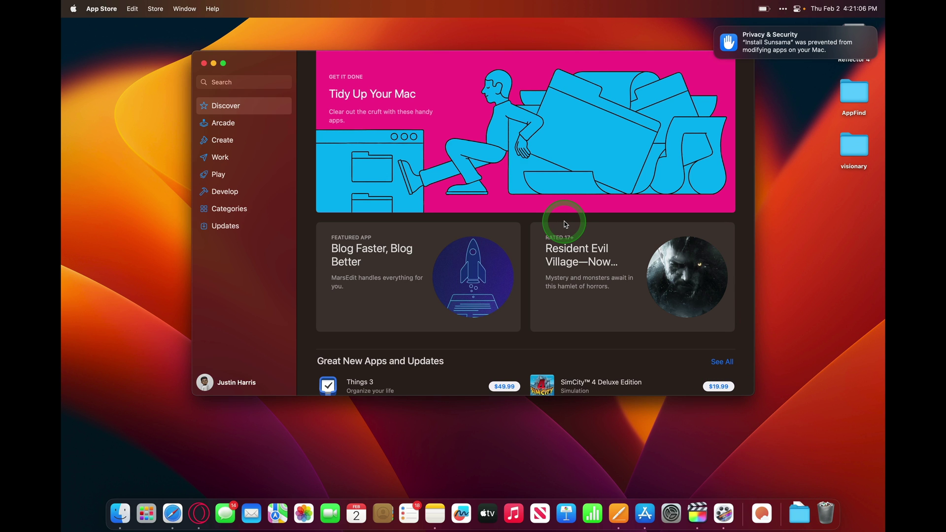
key("F4")
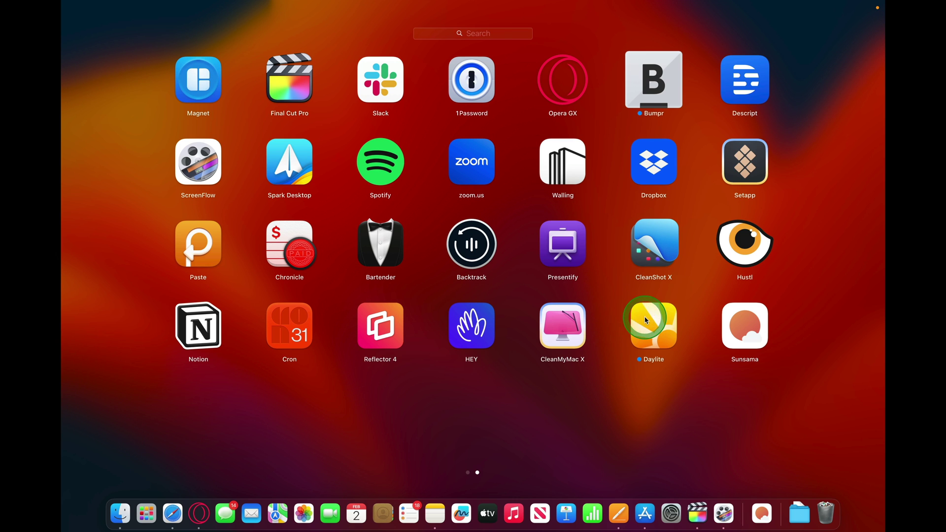
left_click(782, 347)
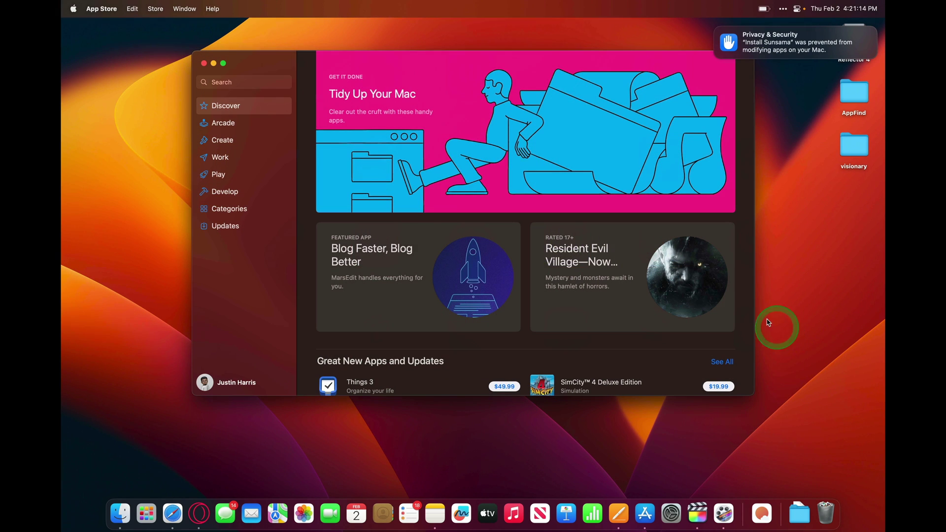
key("super+q")
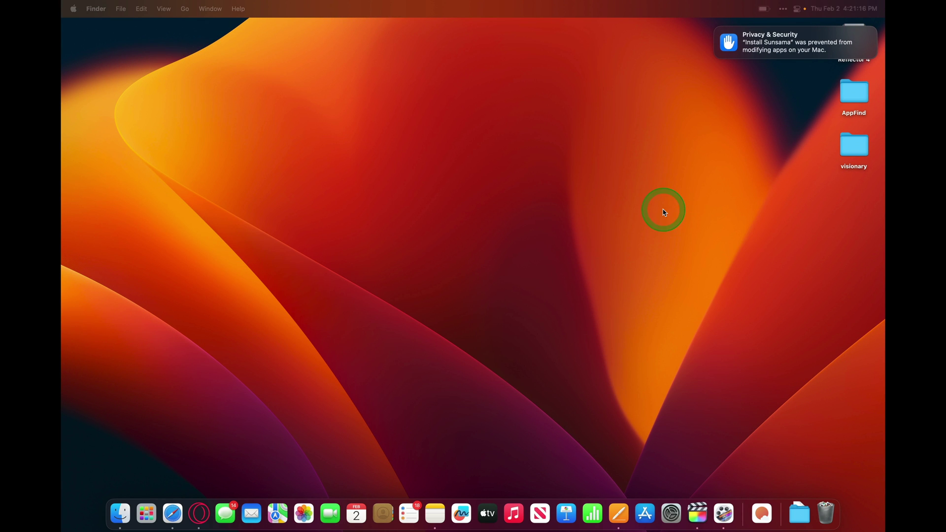
Eject the Reflector 4 disk and drag Reflector-4.1.0.dmg from the Downloads stack to the Trash
left_click(146, 513)
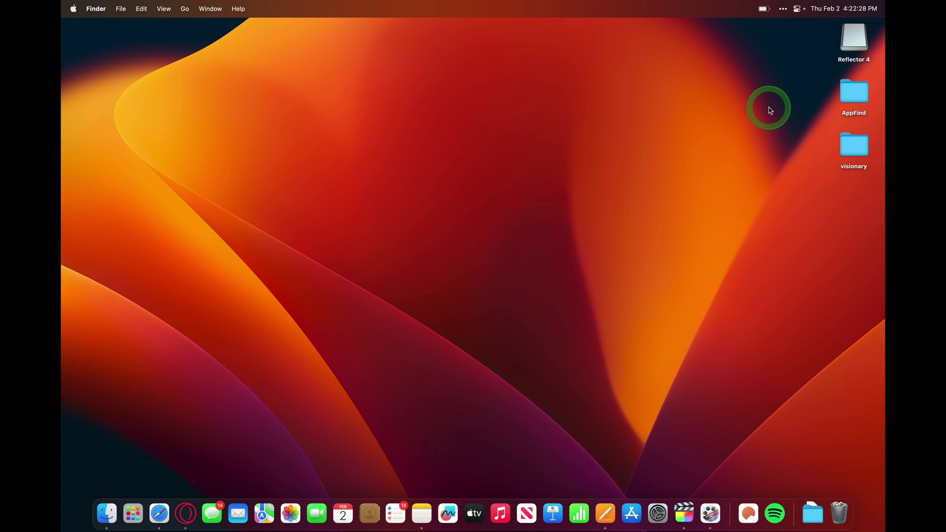
left_click_drag(851, 38, 837, 520)
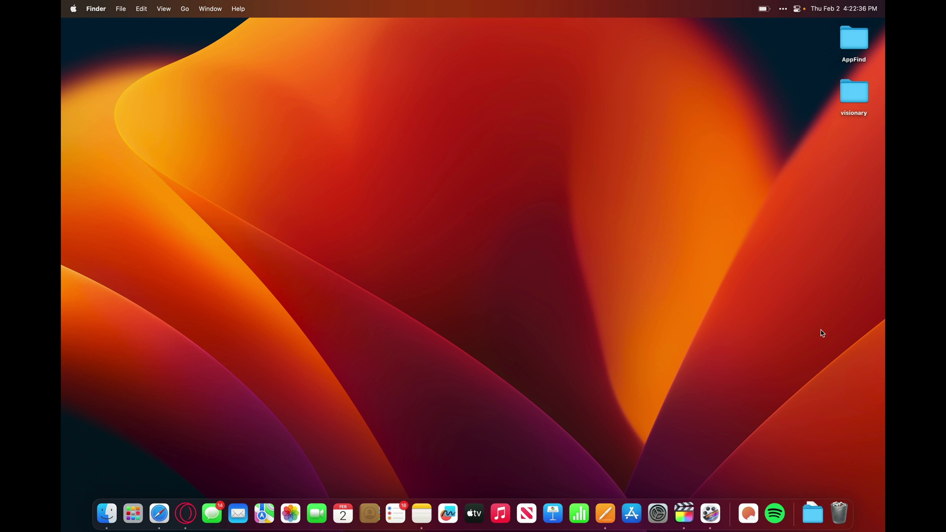
left_click(812, 513)
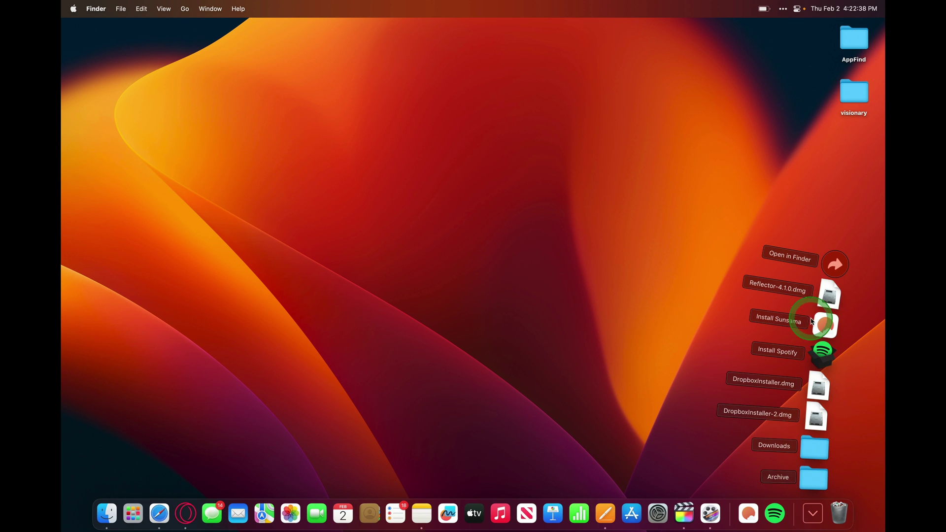
left_click_drag(822, 302, 838, 511)
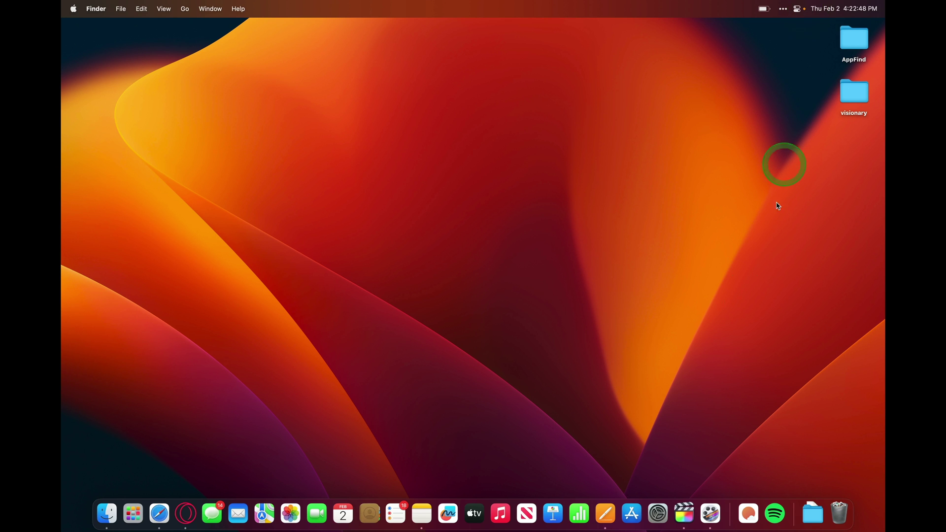
Launch Spotify by searching 'spotify' in Spotlight
key("super+space")
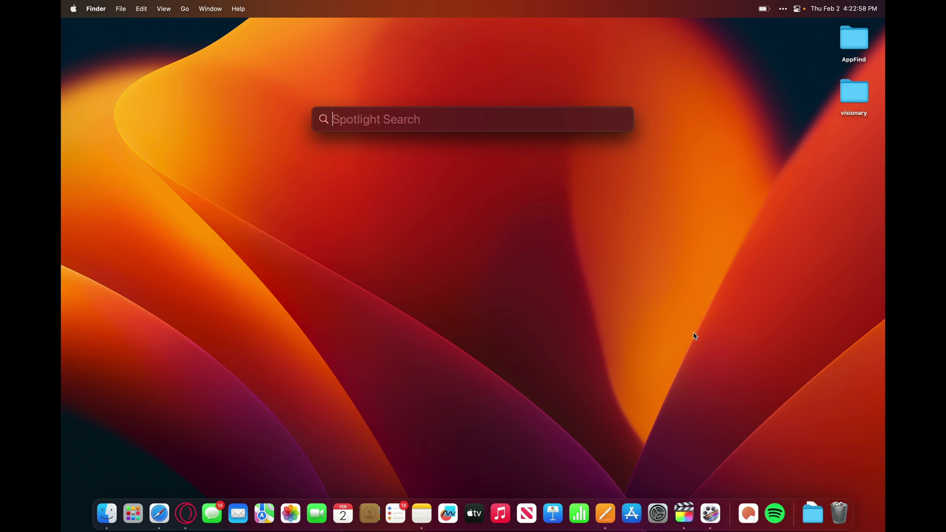
type("spotify")
key("Return")
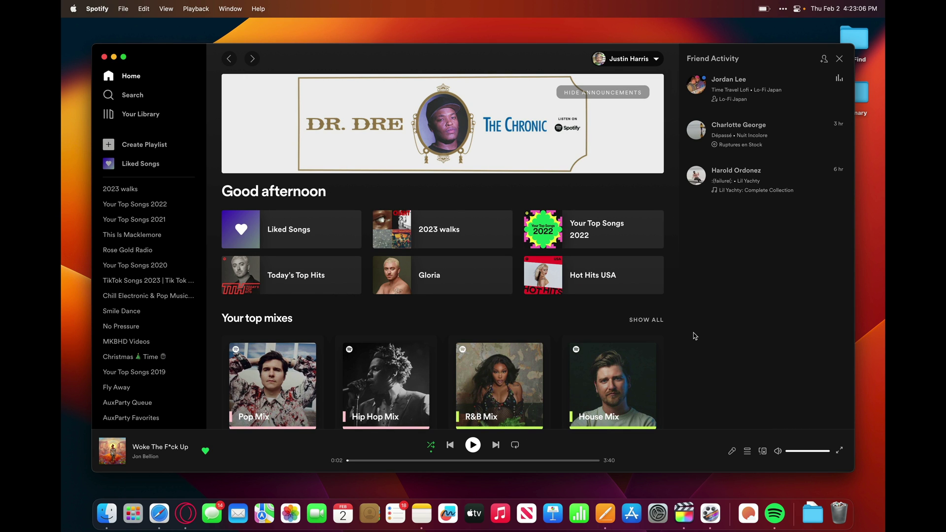
Bring up Spotlight and Launchpad over Spotify, dismiss them, and move the Spotify window aside
key("super+space")
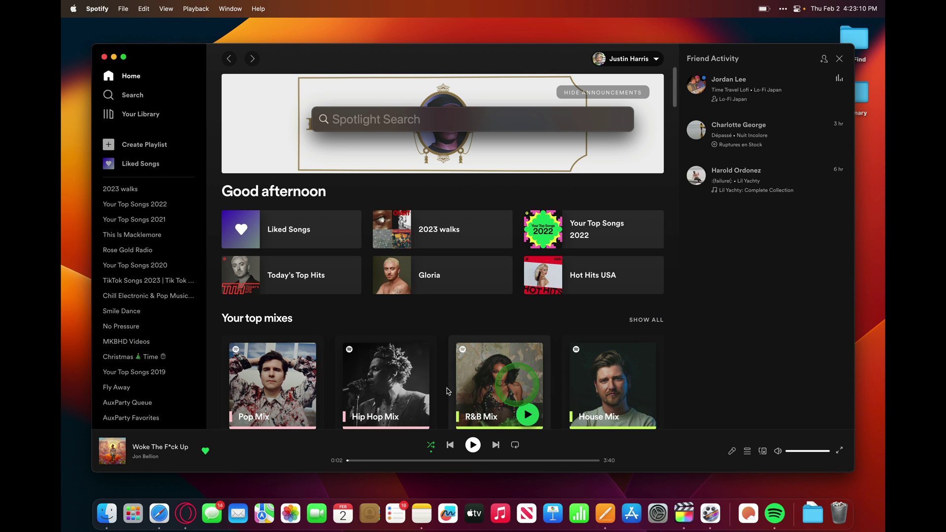
left_click(131, 519)
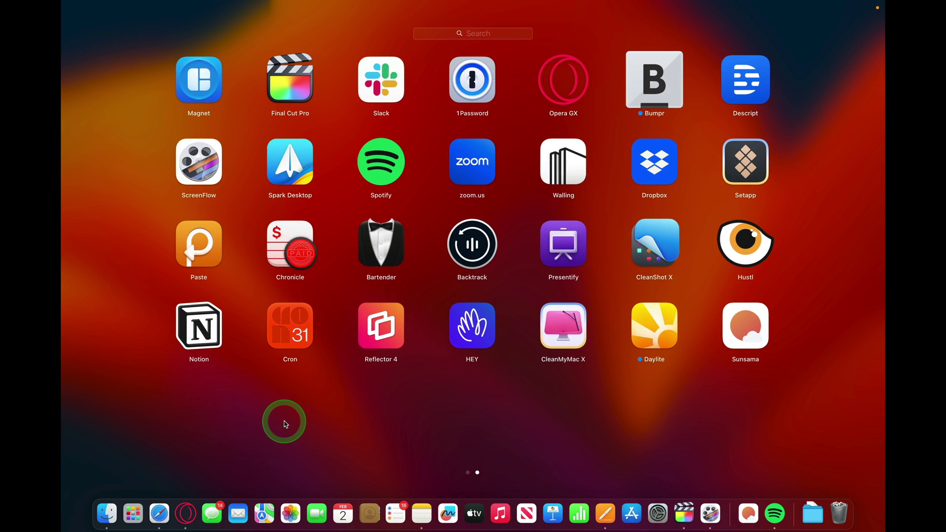
left_click(375, 183)
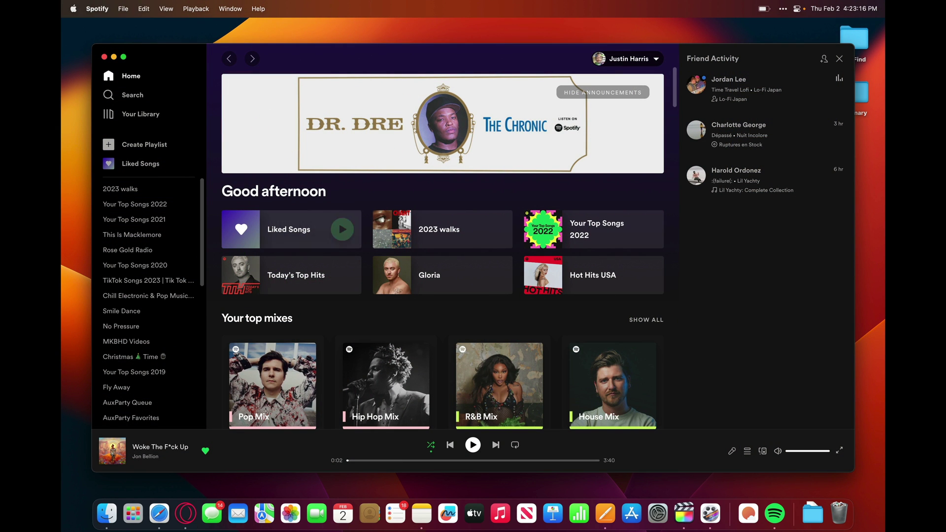
double_click(314, 60)
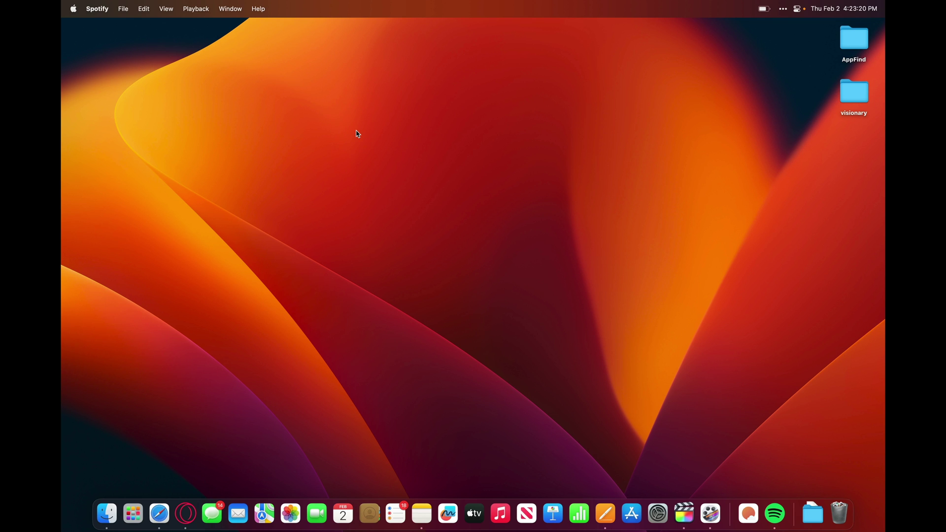
key("super+space")
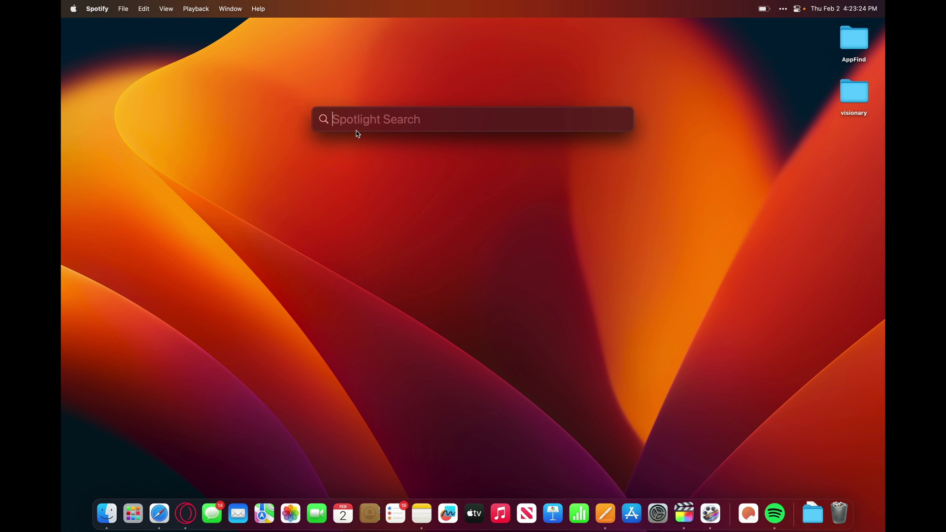
key("Escape")
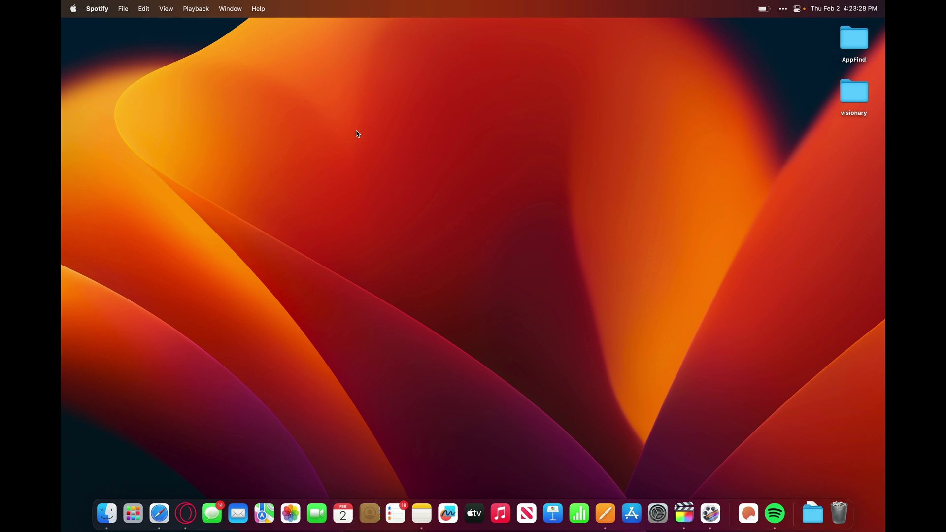
left_click(418, 136)
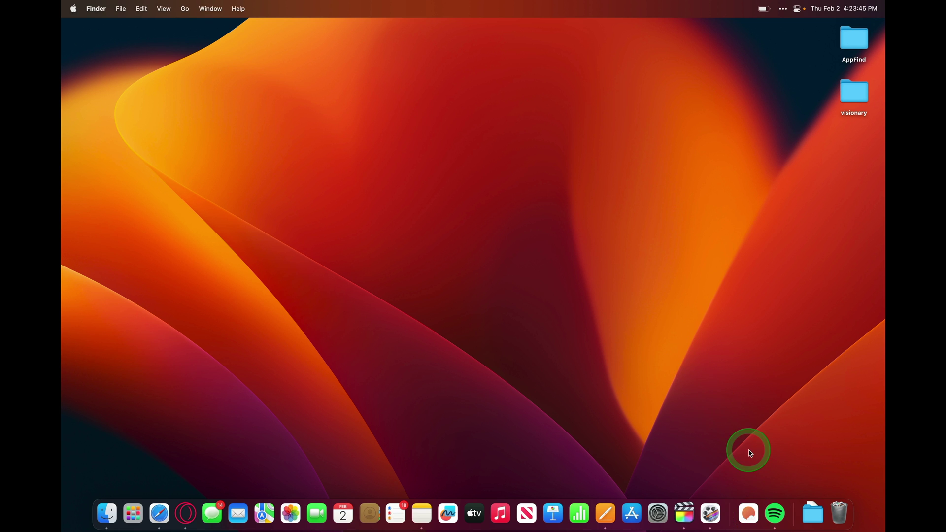
Quit Spotify from its Dock icon's context menu
right_click(774, 513)
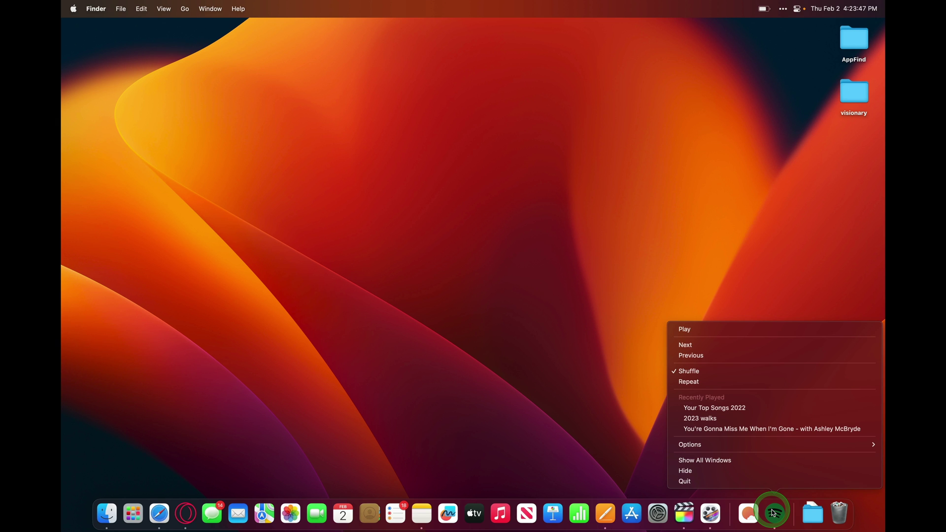
left_click(749, 486)
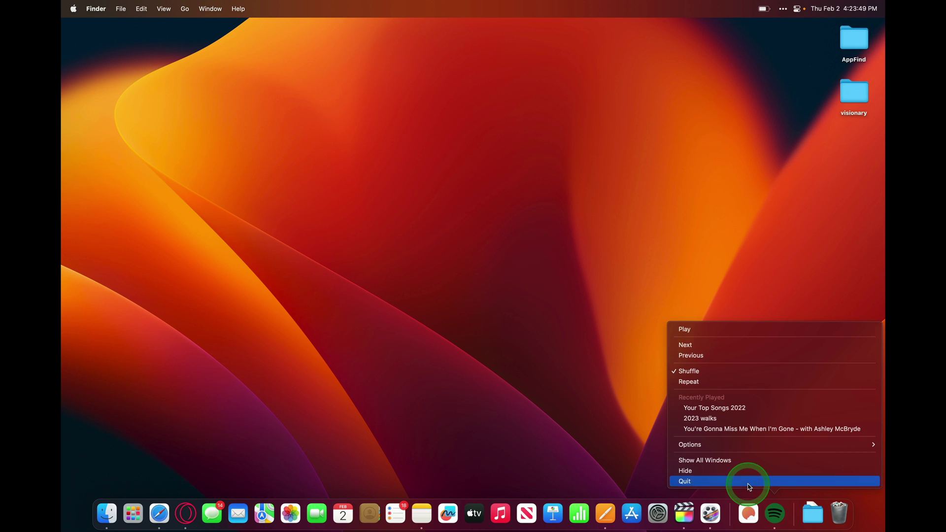
left_click(657, 512)
Check Software Update under General, confirming macOS Ventura 13.2 is up to date
left_click(255, 311)
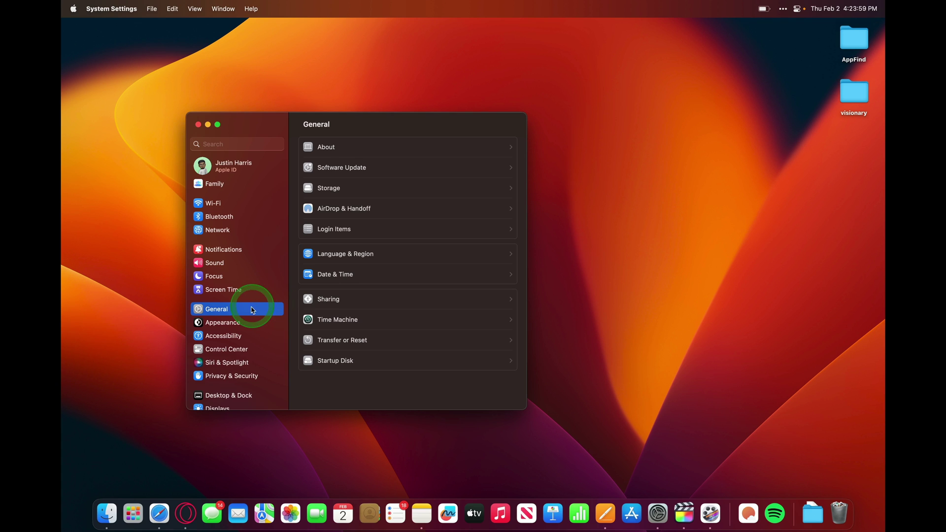
left_click(344, 166)
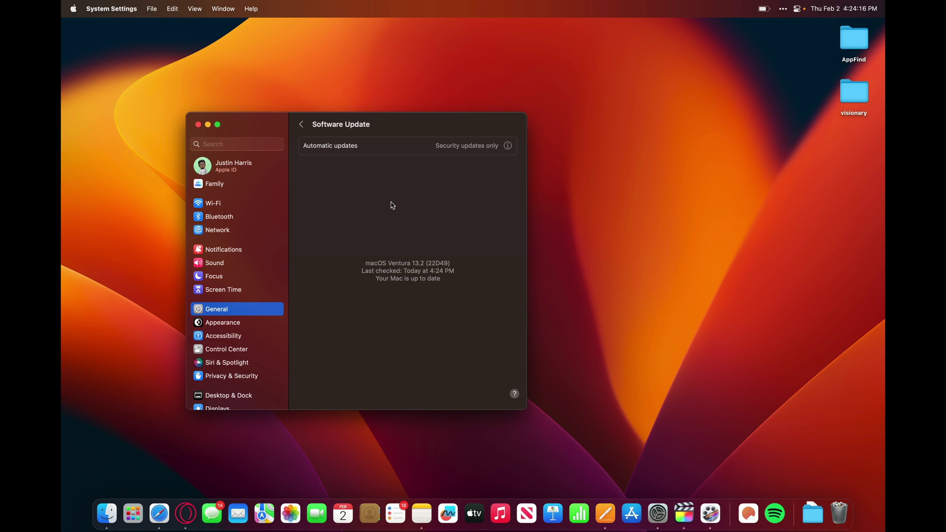
View App Store's recent updates for iMovie, GarageBand, Pages, Numbers and Keynote, then return to the desktop
left_click(638, 522)
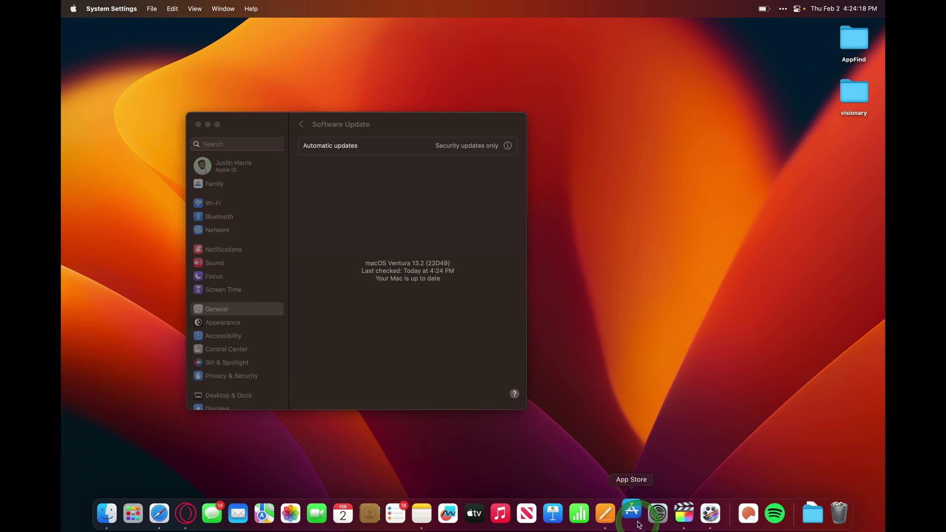
left_click(235, 227)
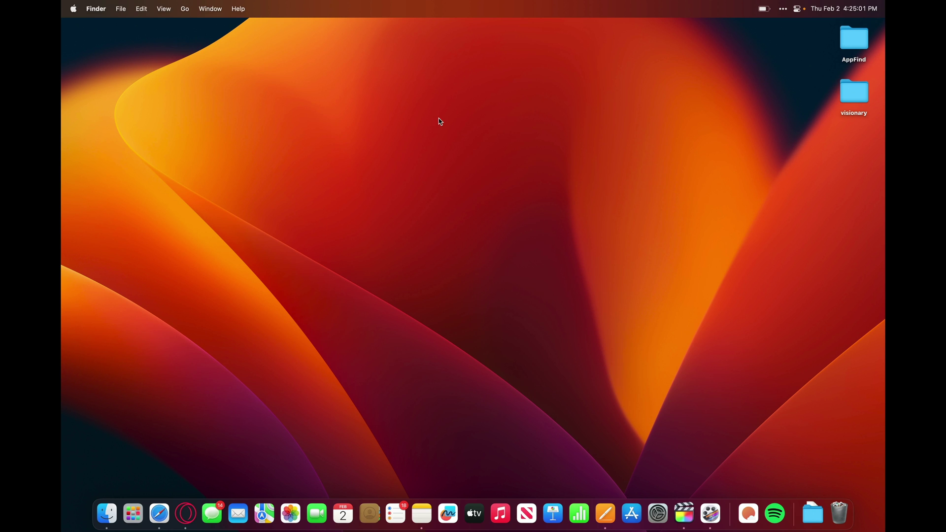
right_click(439, 119)
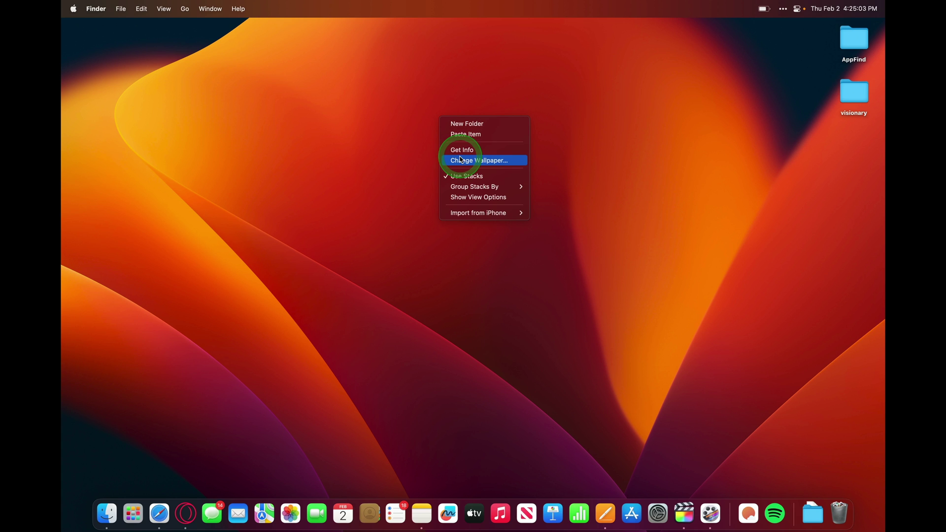
Open the wallpaper settings from the desktop menu, then quit and relaunch System Settings from the Dock
left_click(407, 157)
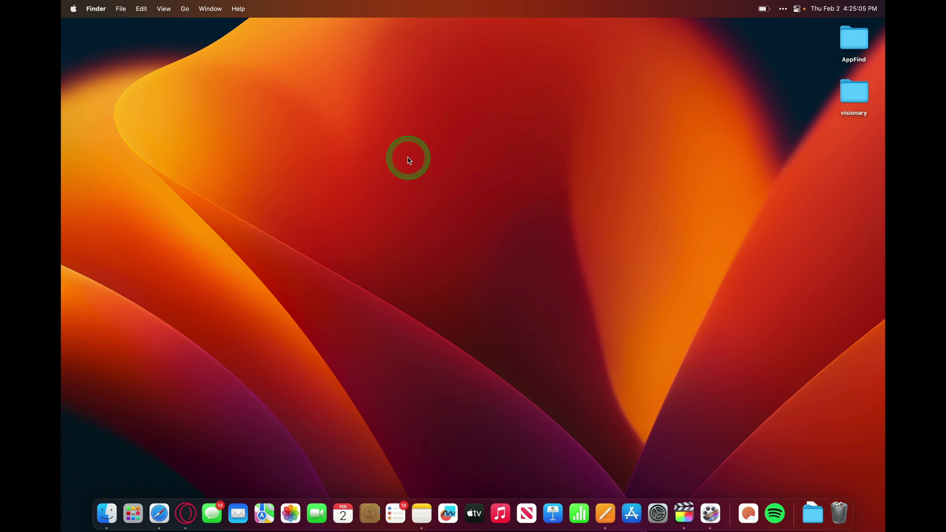
right_click(408, 160)
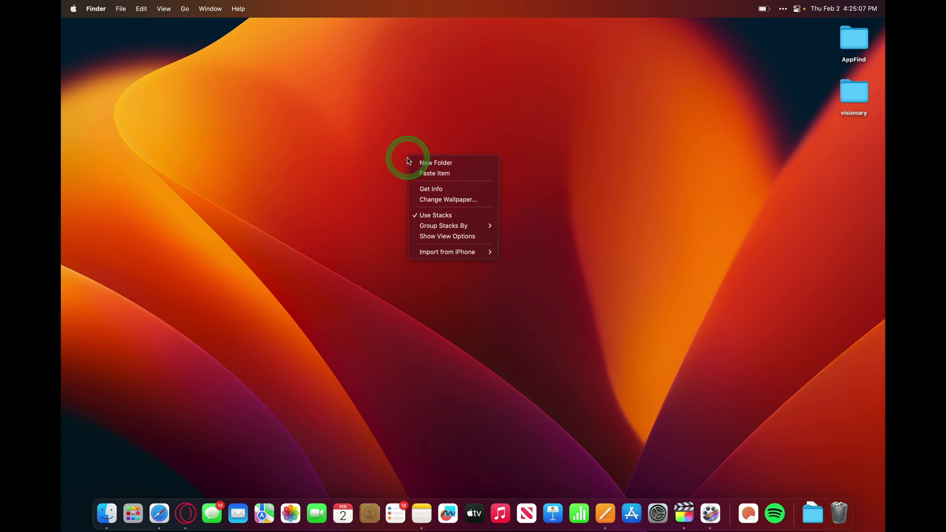
left_click(437, 199)
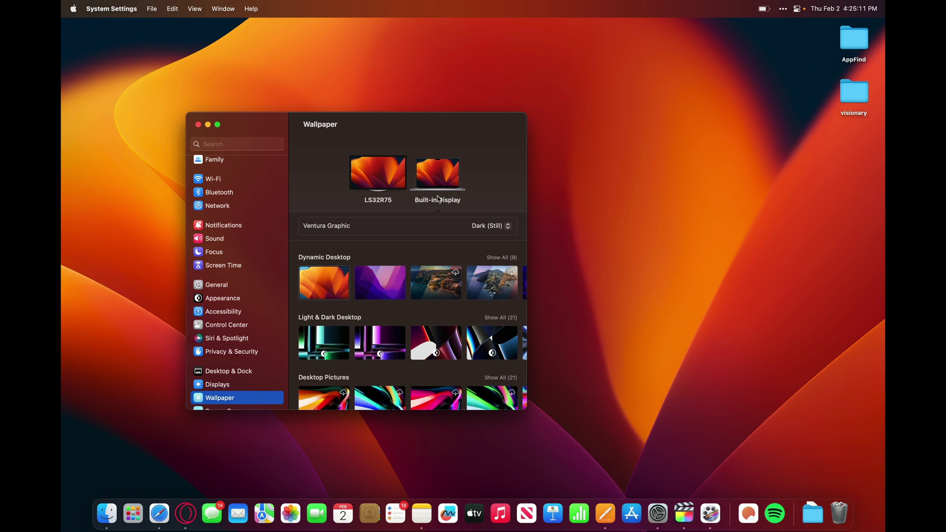
right_click(661, 515)
left_click(663, 481)
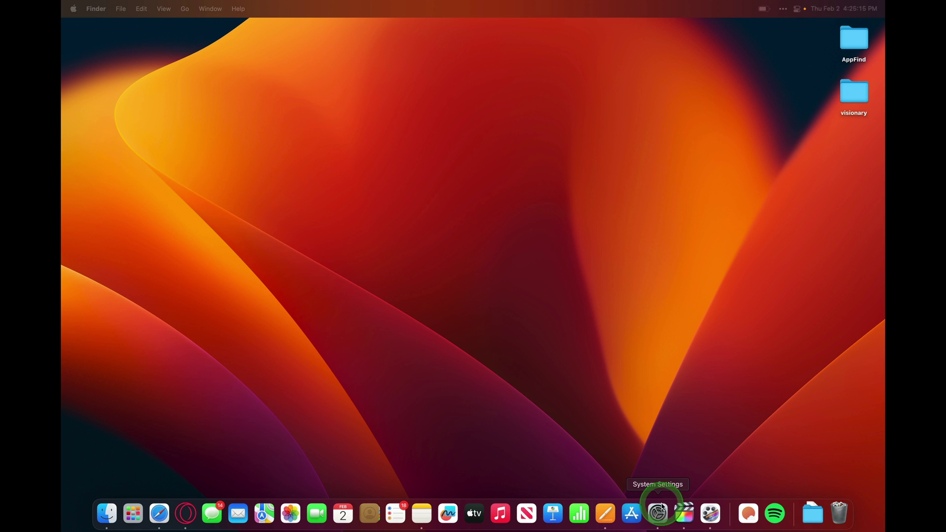
left_click(658, 513)
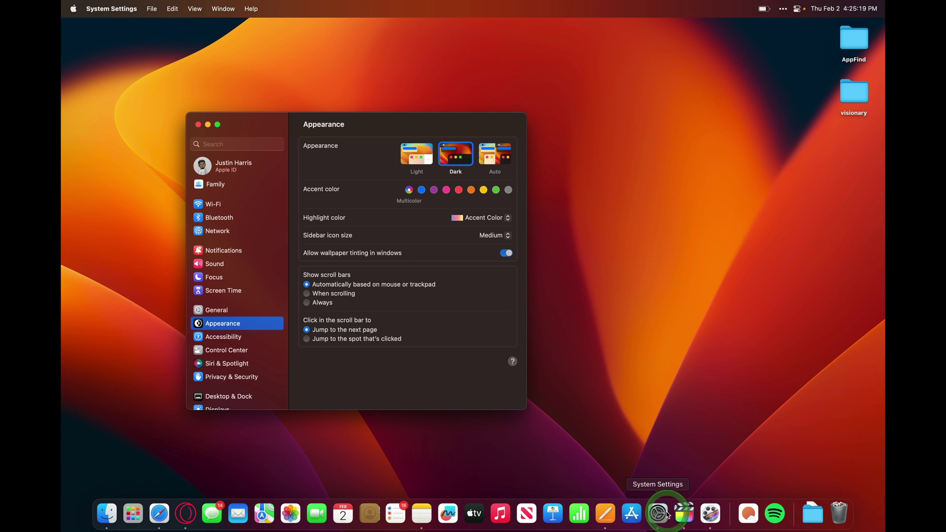
right_click(664, 513)
left_click(666, 482)
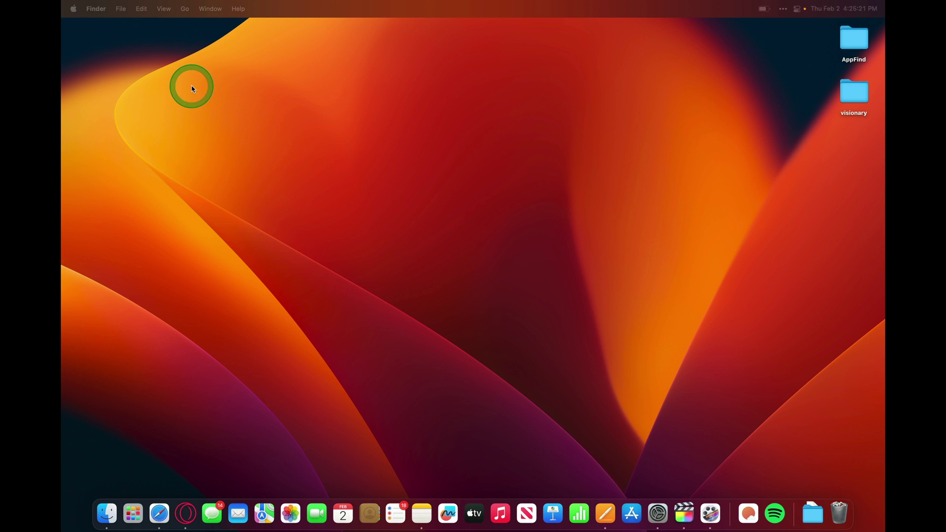
Launch System Settings from the Apple menu and view Desktop & Dock, Screen Saver, then Wallpaper
left_click(74, 9)
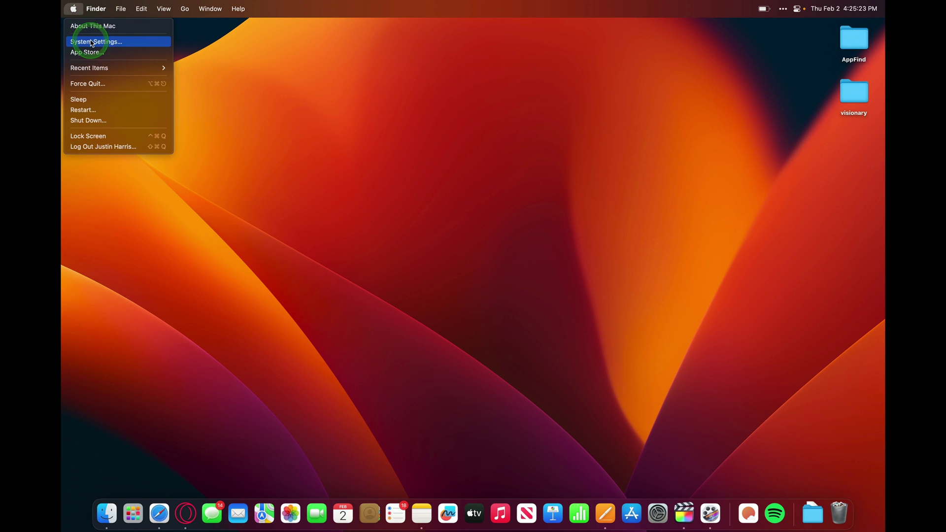
left_click(90, 42)
scroll(236, 295, "down", 2)
left_click(236, 364)
scroll(236, 375, "up", 2)
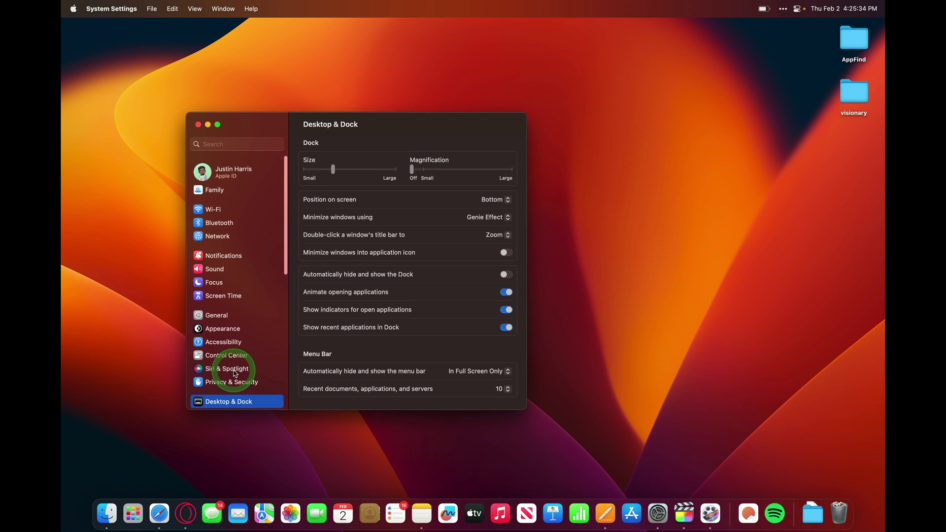
scroll(234, 373, "down", 1)
scroll(235, 374, "down", 2)
left_click(234, 365)
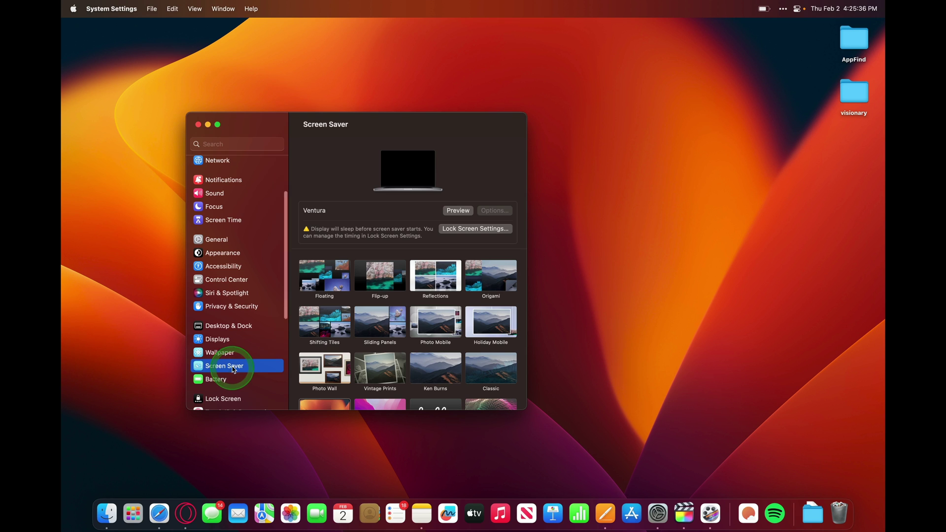
left_click(226, 352)
right_click(597, 226)
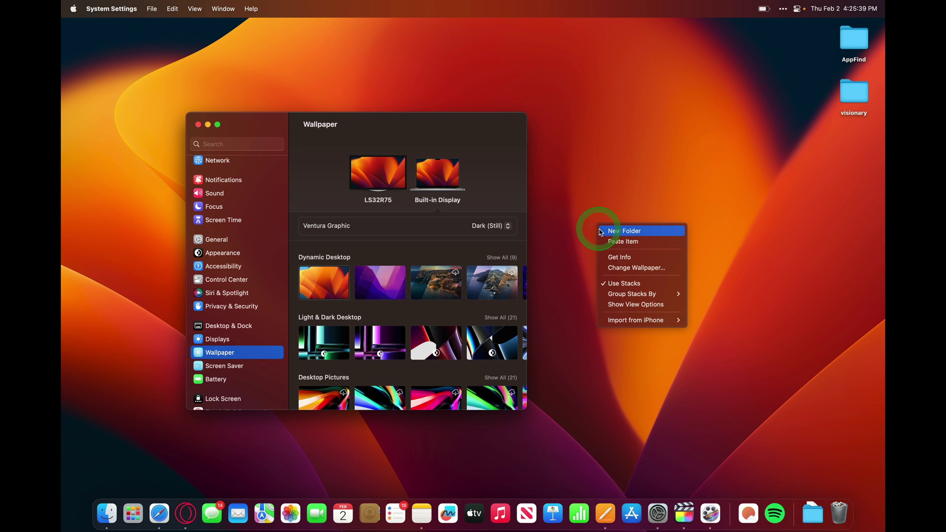
Try Monterey Graphic, the green grid, Grid Magenta, Chroma Red and Chroma Blue as the built-in display's wallpaper
left_click(627, 269)
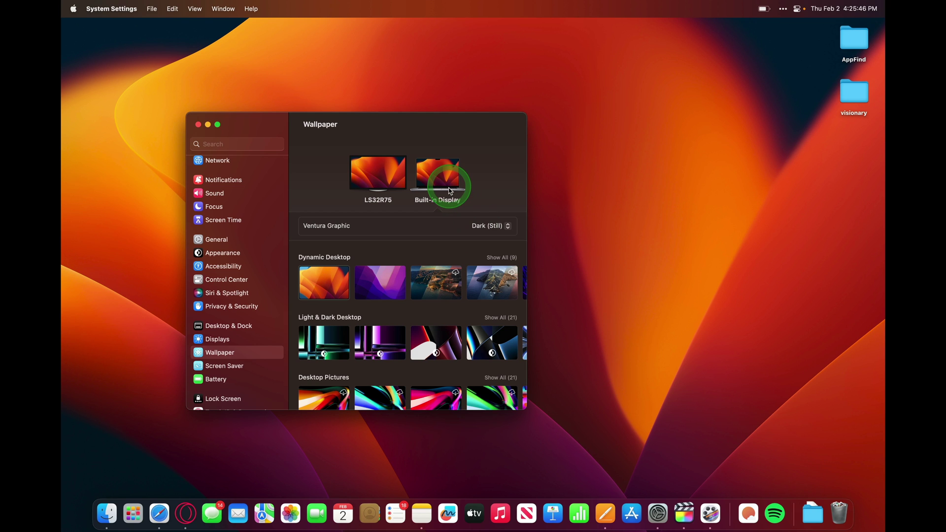
left_click(392, 291)
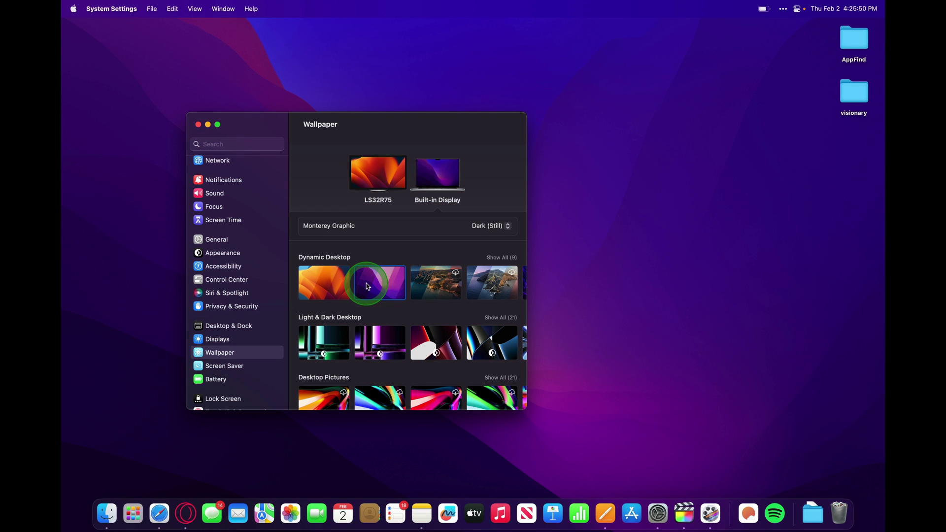
scroll(468, 283, "right", 2)
scroll(467, 284, "left", 1)
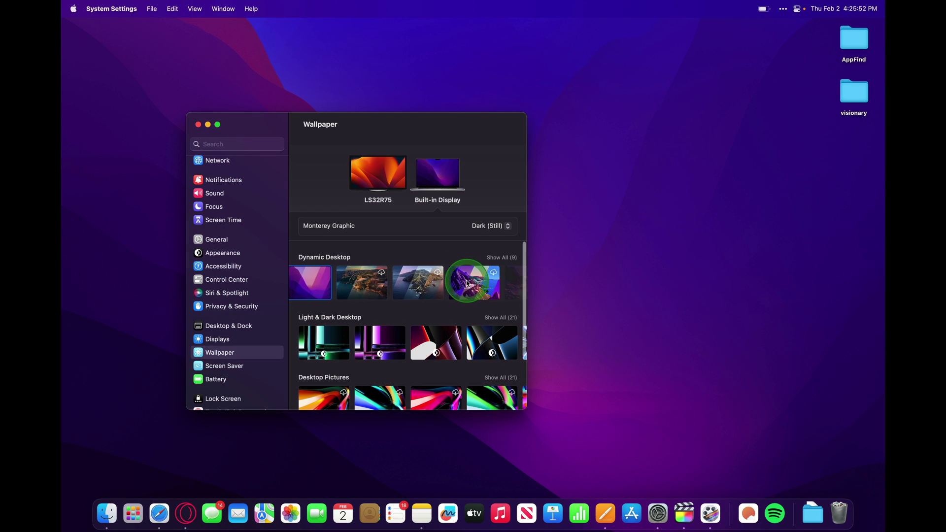
left_click(340, 341)
left_click(375, 348)
left_click(433, 344)
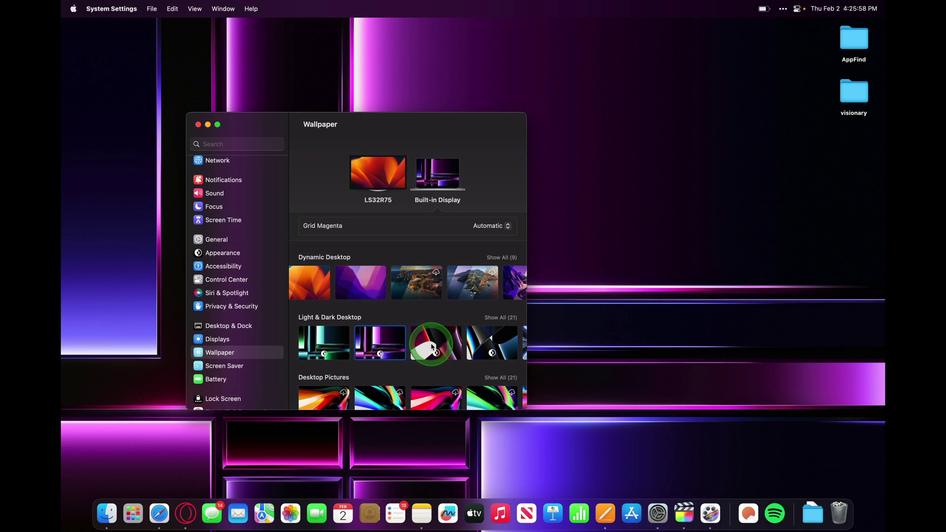
scroll(432, 345, "right", 2)
left_click(431, 345)
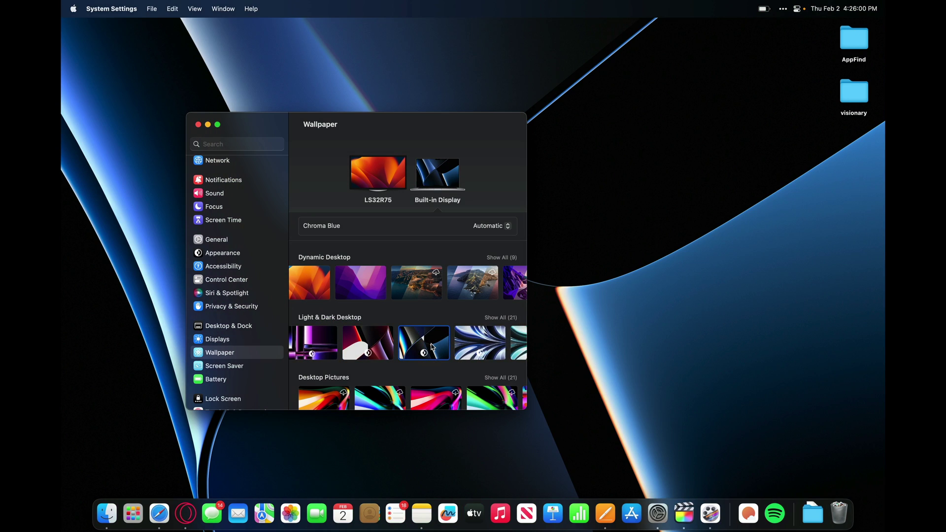
Try solid black, Blue Violet and Cyan colours, then set the wallpaper back to Ventura Graphic
scroll(428, 345, "left", 2)
scroll(424, 350, "down", 2)
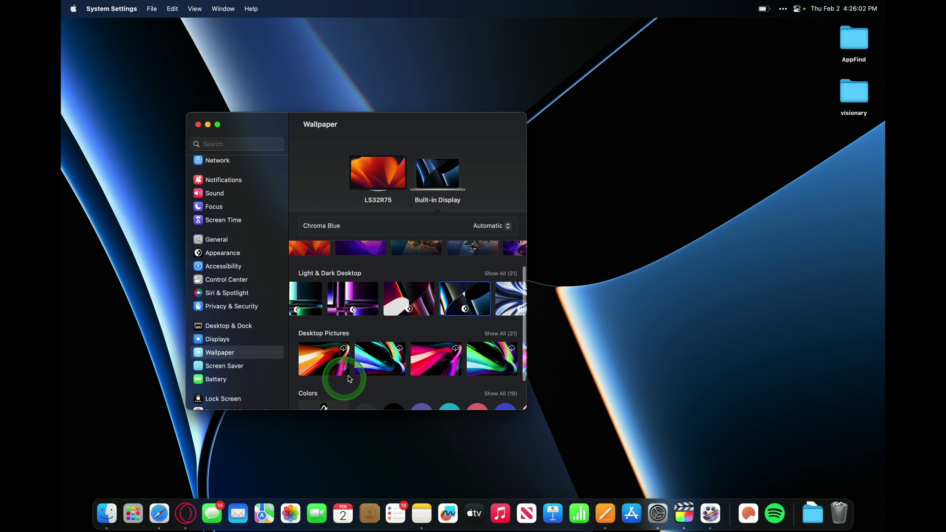
scroll(344, 379, "down", 3)
scroll(347, 378, "up", 2)
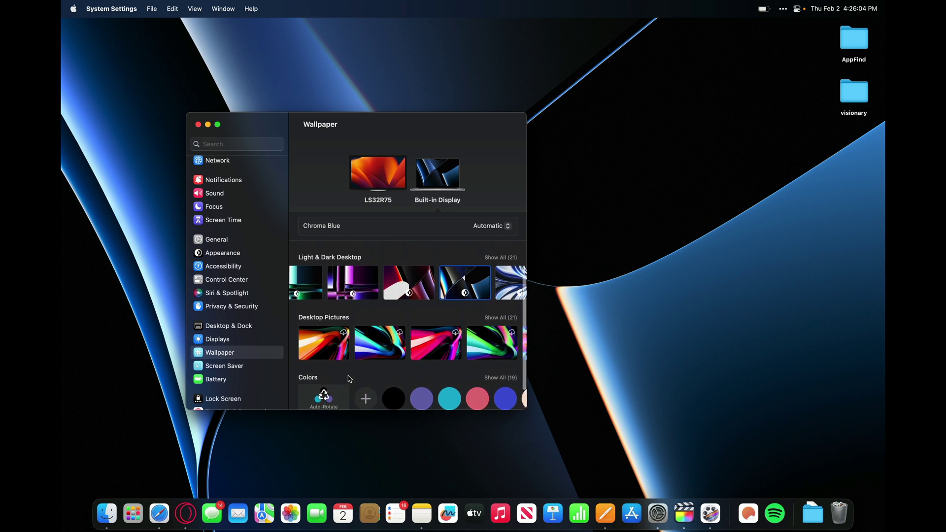
left_click(394, 384)
left_click(420, 383)
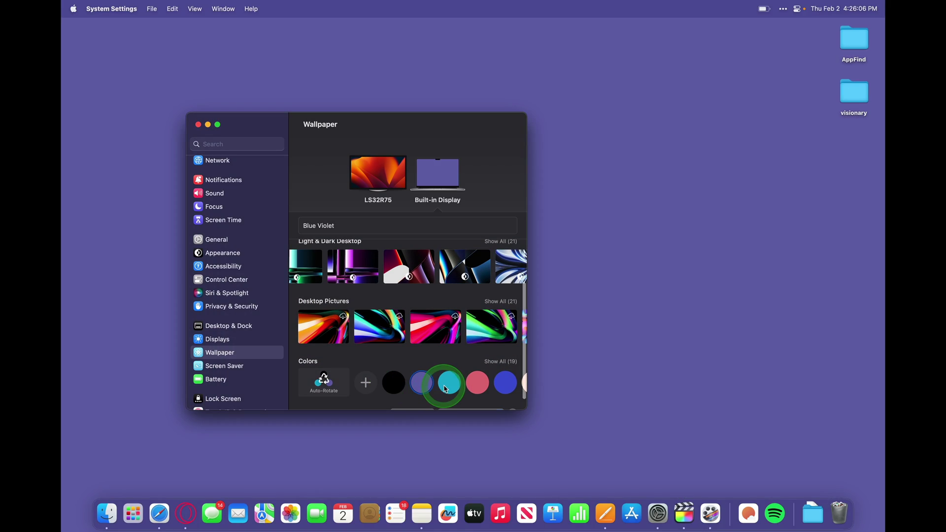
left_click(448, 383)
scroll(467, 389, "down", 1)
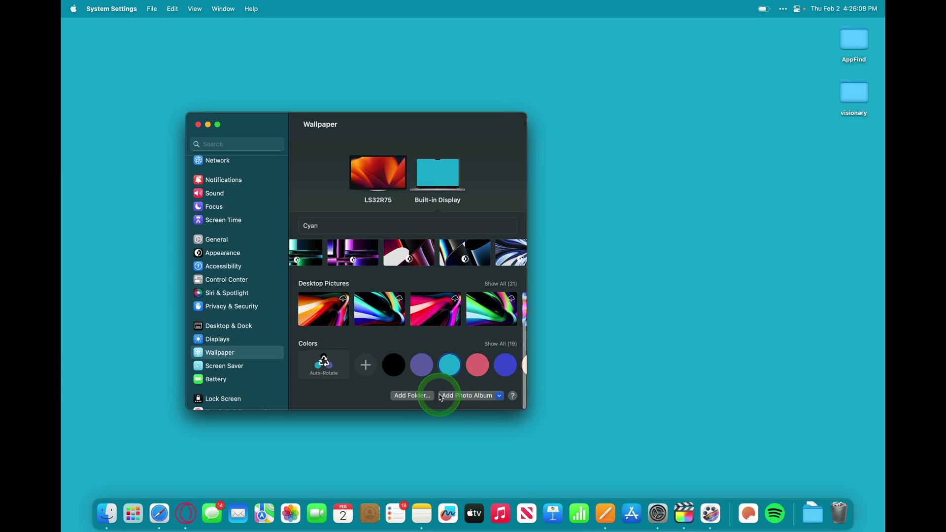
scroll(314, 286, "up", 5)
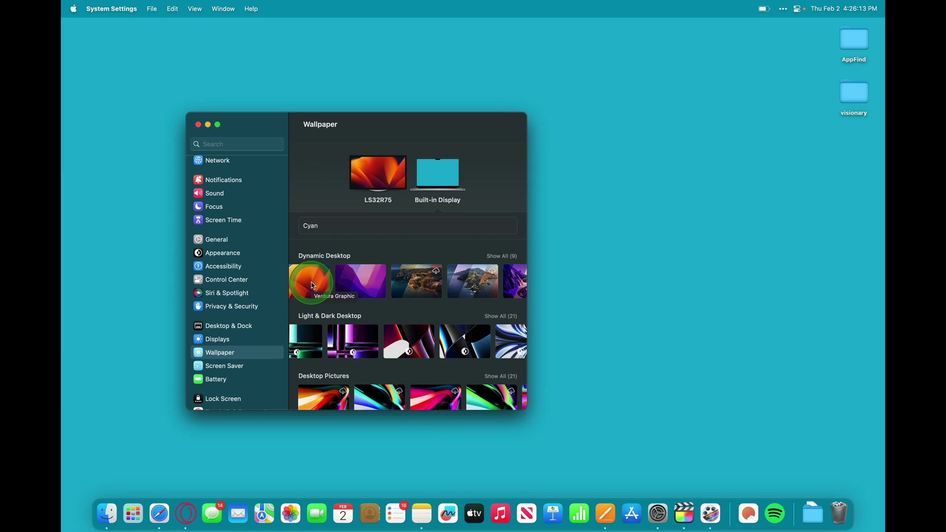
left_click(314, 286)
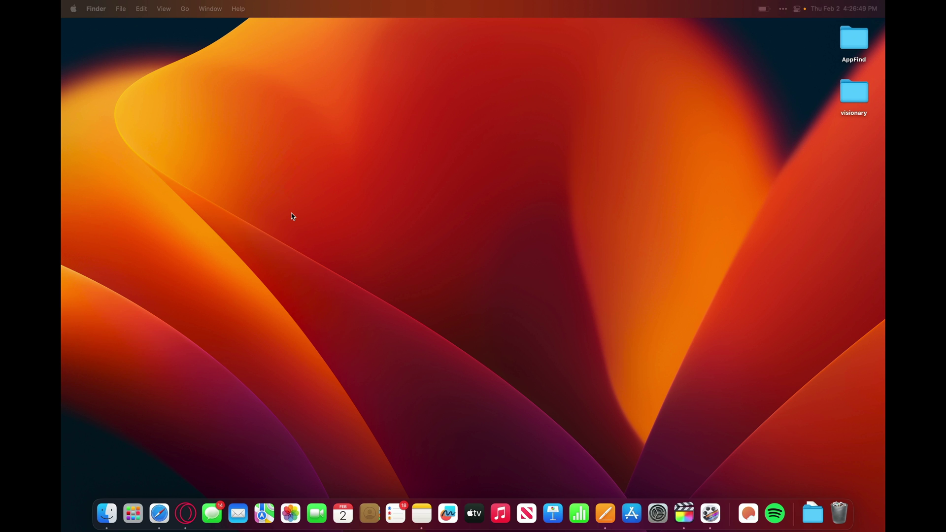
In Mission Control, add Desktop 2 and Desktop 3 and give one space the Monterey Graphic wallpaper
key("ctrl+Up")
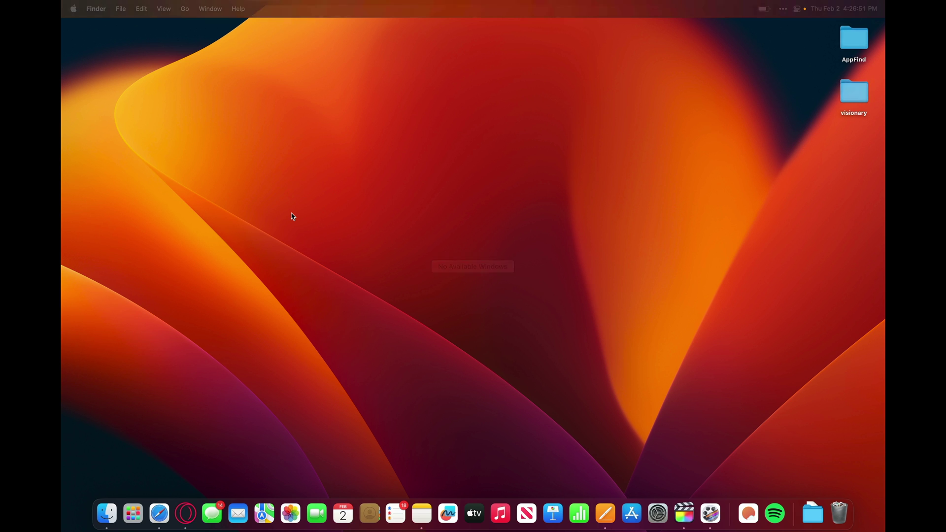
mouse_move(303, 28)
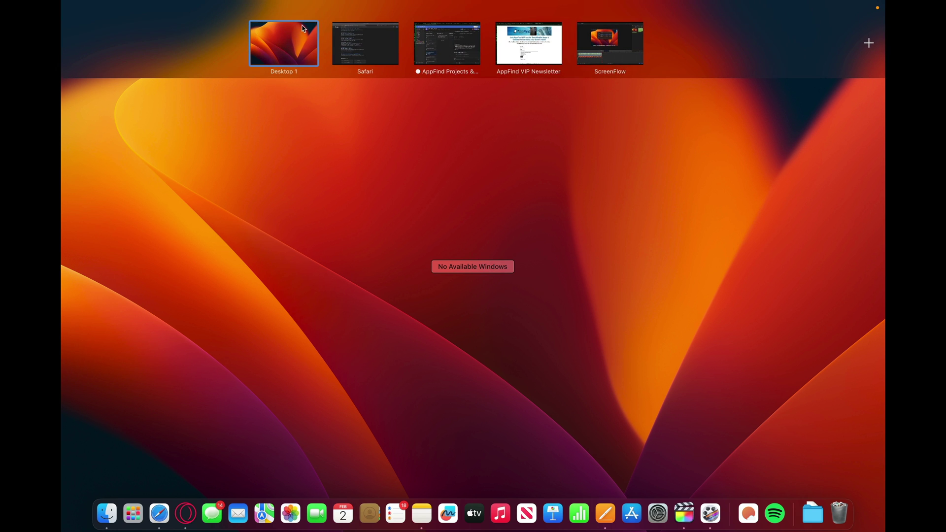
left_click(528, 218)
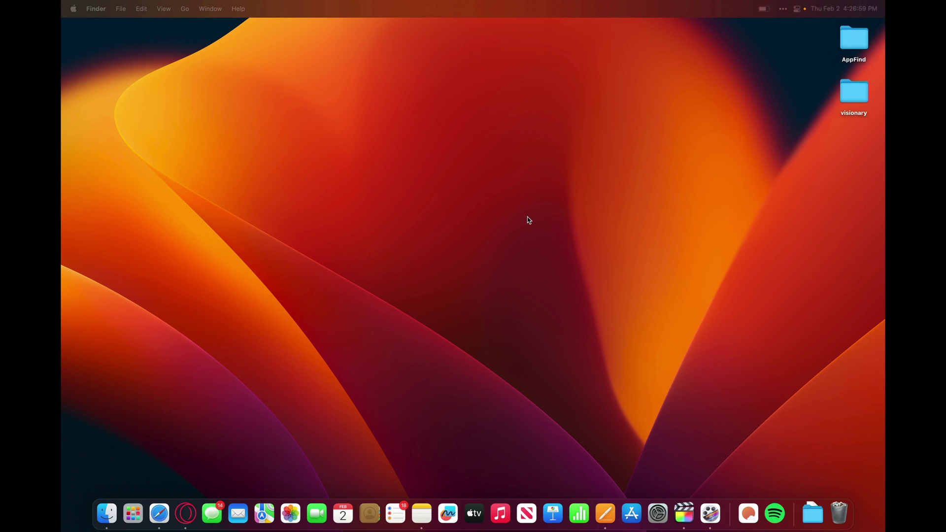
key("ctrl+Up")
mouse_move(323, 6)
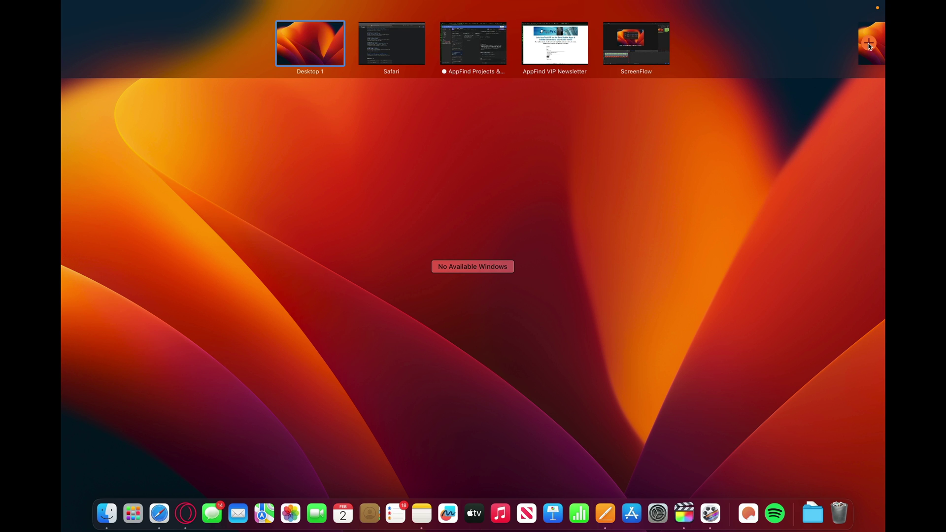
left_click(869, 44)
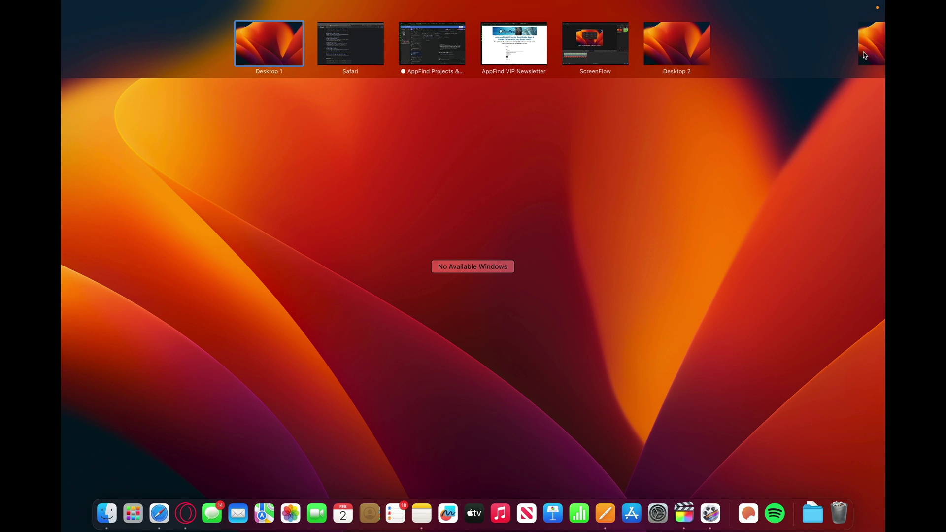
left_click(864, 53)
left_click_drag(410, 128, 450, 130)
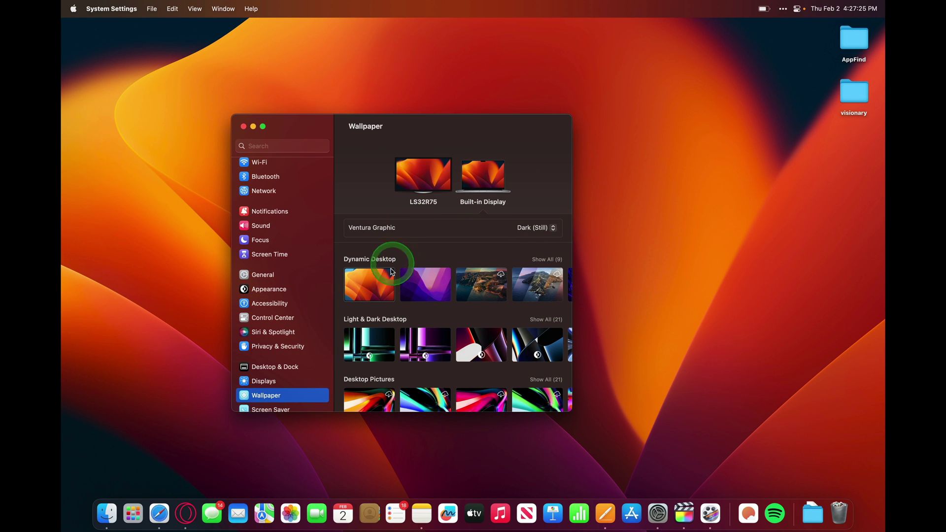
left_click(418, 285)
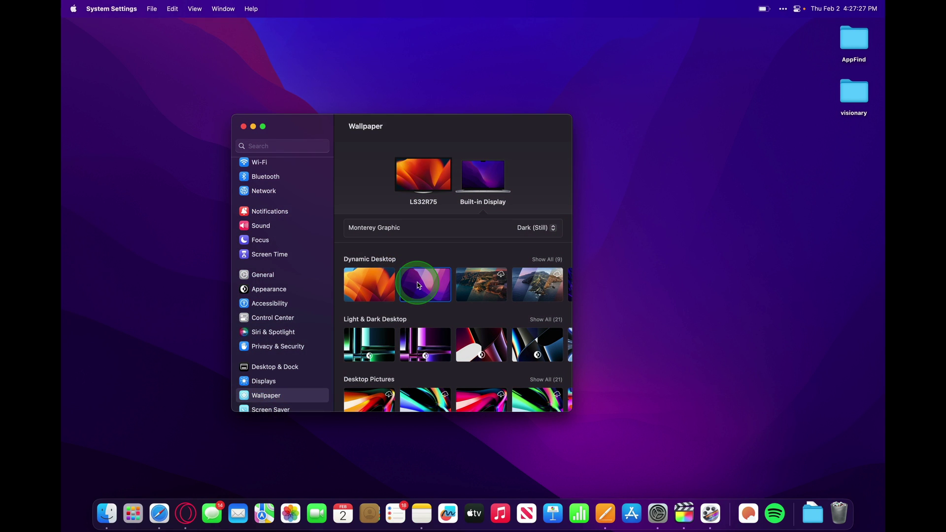
Switch to the orange-wallpaper space and change its wallpaper to Grid Magenta
key("ctrl+Up")
left_click(767, 43)
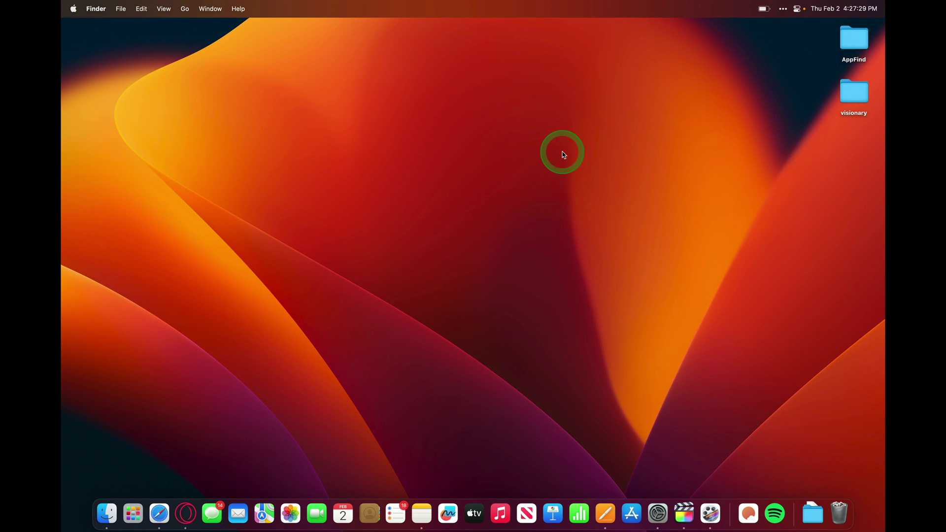
right_click(564, 155)
left_click(586, 192)
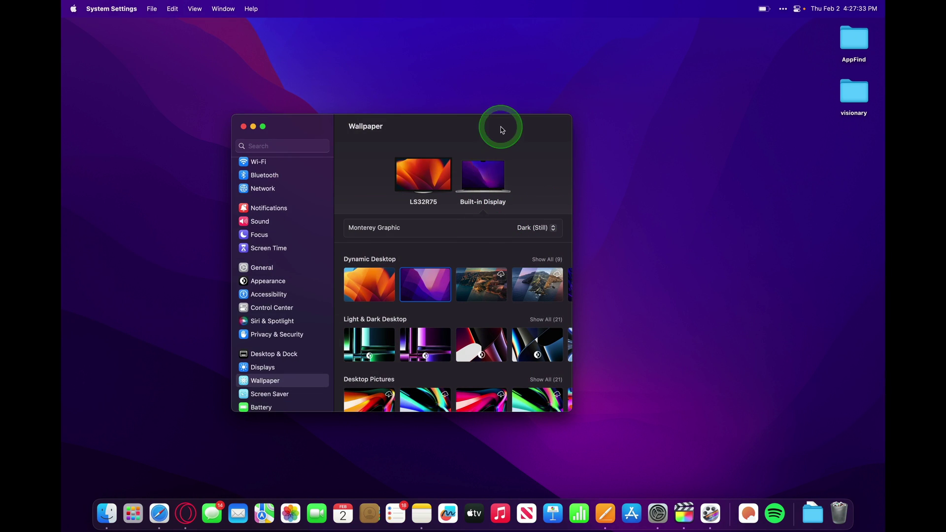
left_click_drag(500, 127, 710, 55)
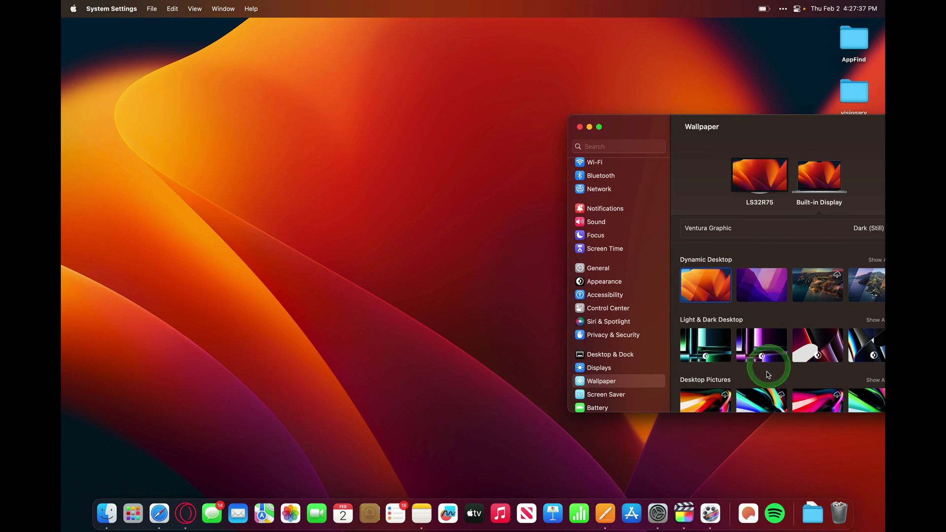
left_click(758, 348)
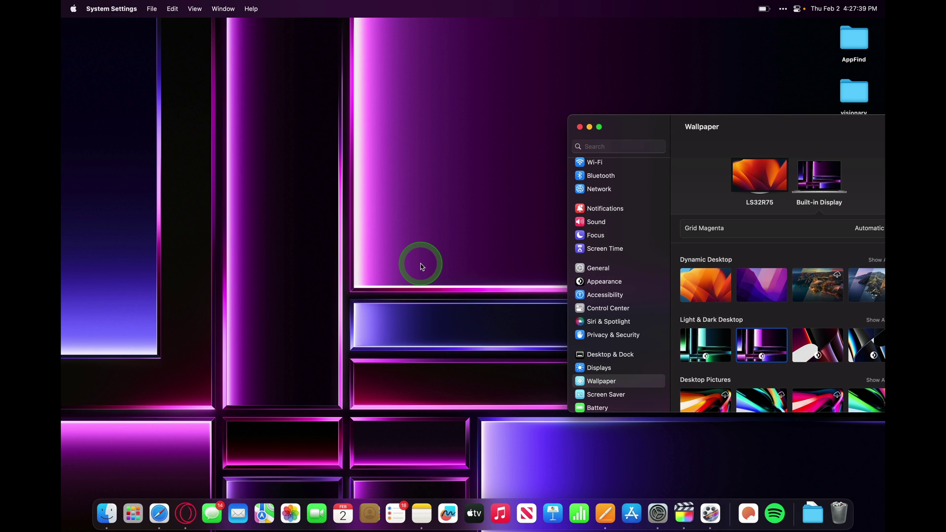
Move a desktop space to second position, close System Settings, and return to the Ventura desktop
key("ctrl+Up")
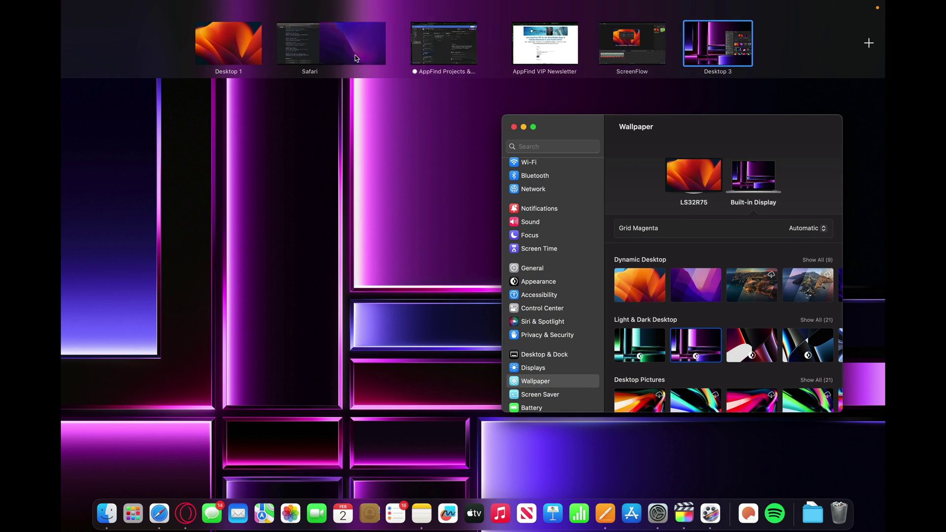
left_click_drag(356, 58, 389, 49)
left_click(310, 44)
key("ctrl+Right")
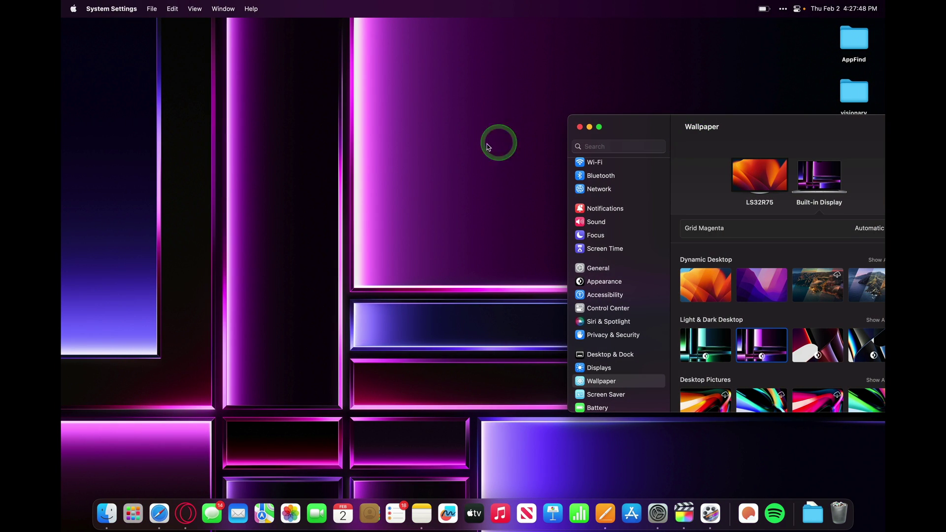
left_click_drag(644, 123, 414, 122)
left_click(348, 126)
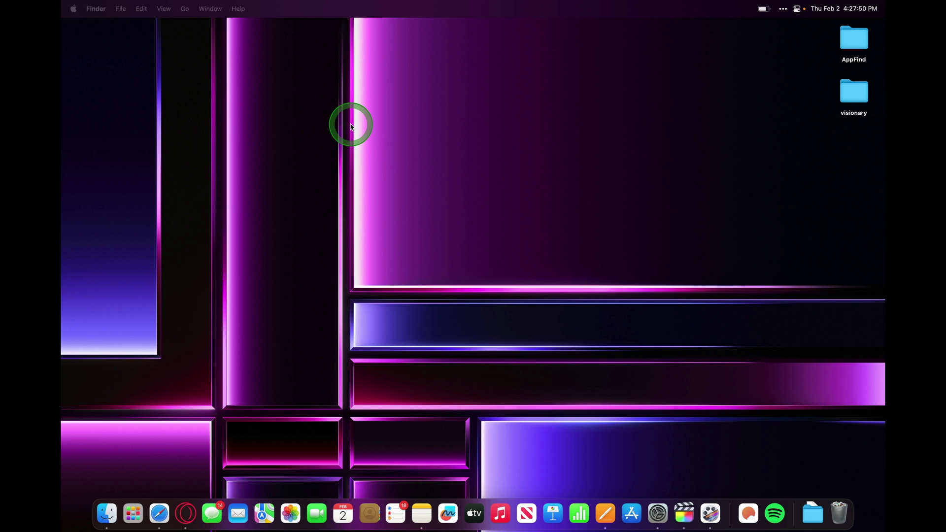
key("ctrl+Left")
key("ctrl+Left")
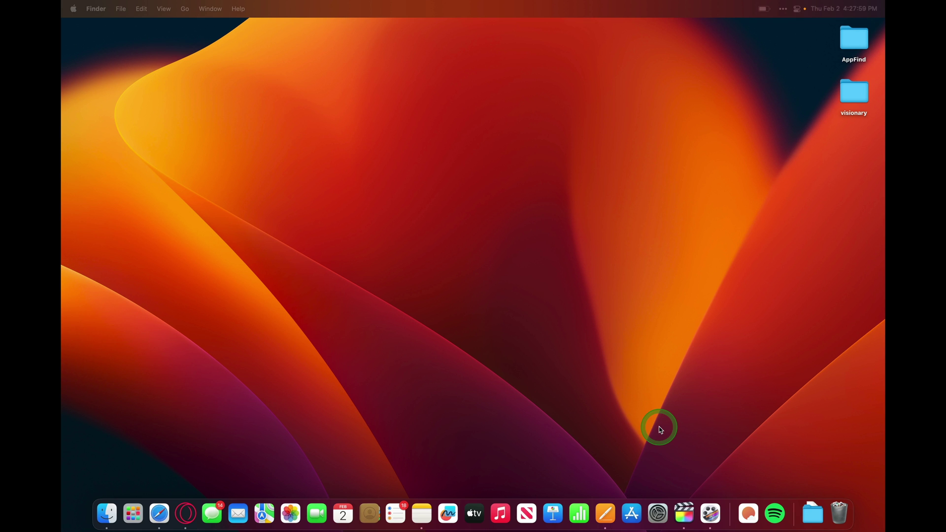
Assign System Settings in the Dock to Desktop on Display 1 and relaunch it
right_click(659, 514)
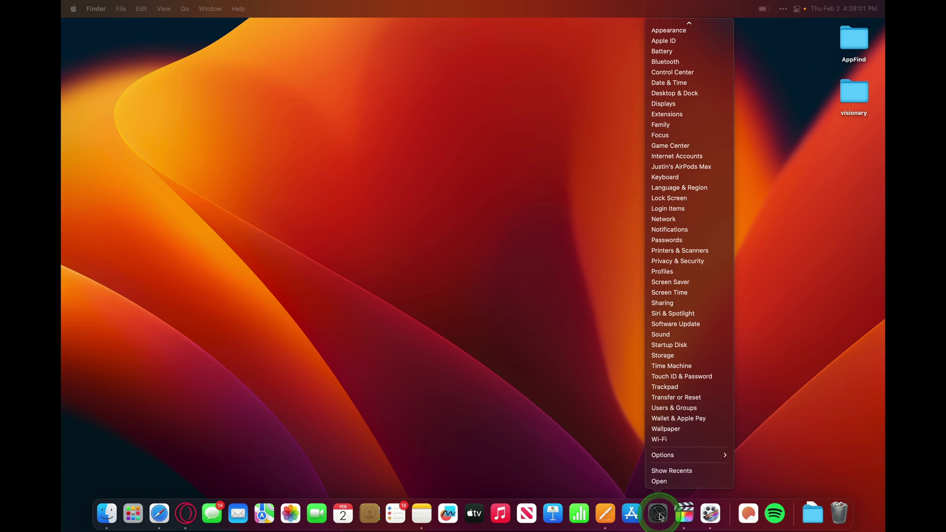
mouse_move(674, 455)
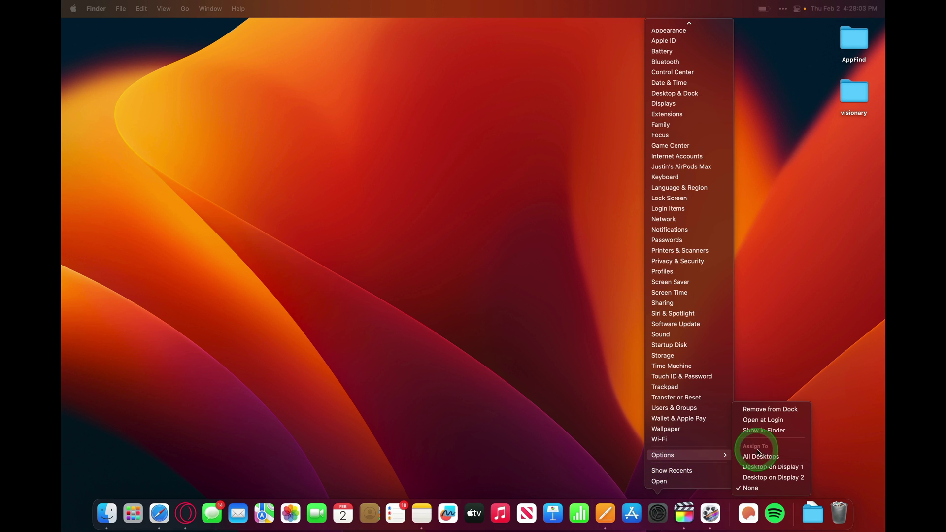
left_click(787, 469)
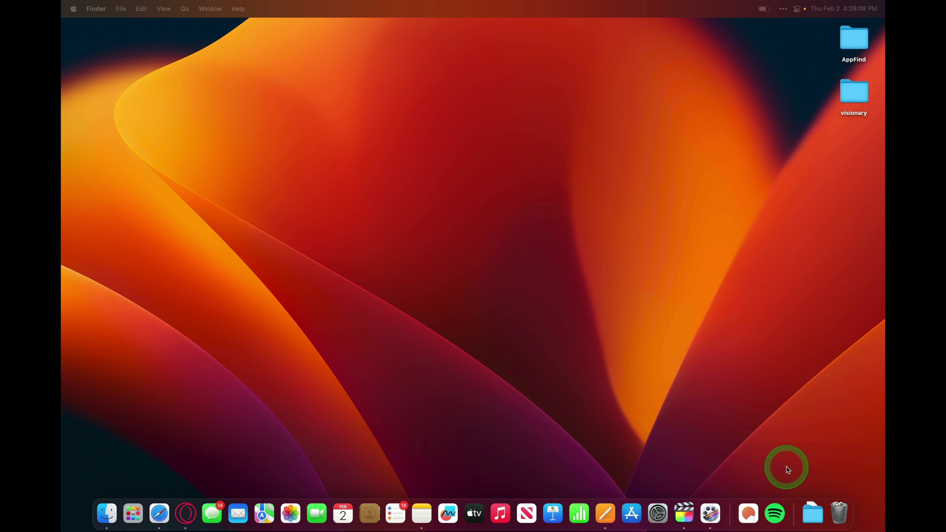
left_click(662, 514)
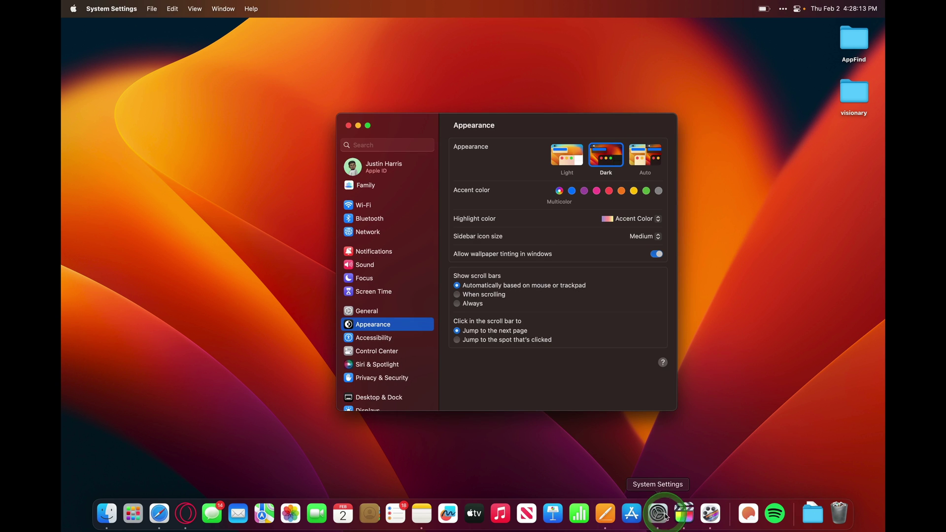
right_click(662, 514)
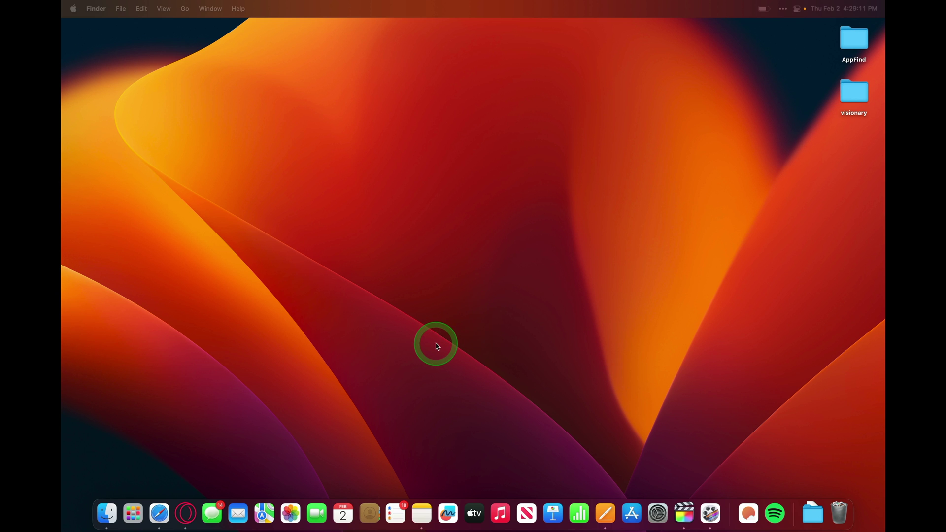
Set Music and Freeform to open at login from their Dock options
right_click(501, 516)
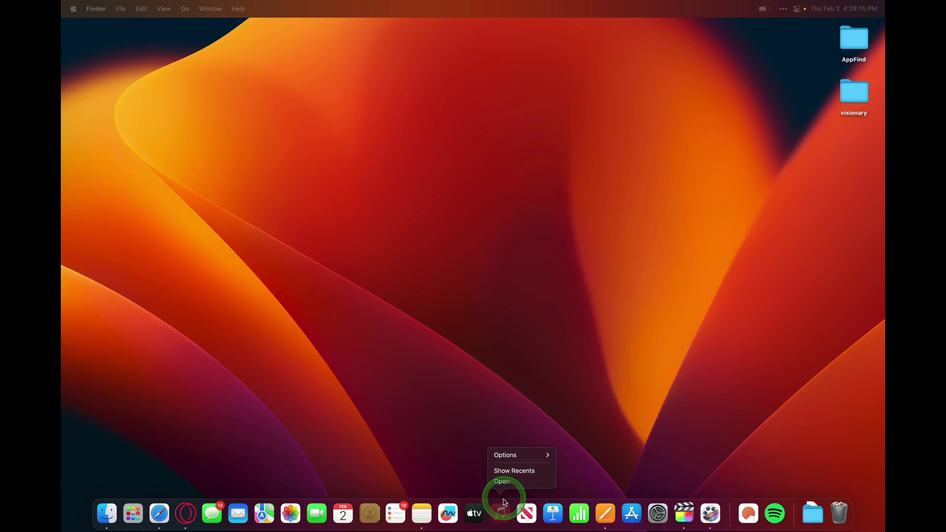
mouse_move(525, 459)
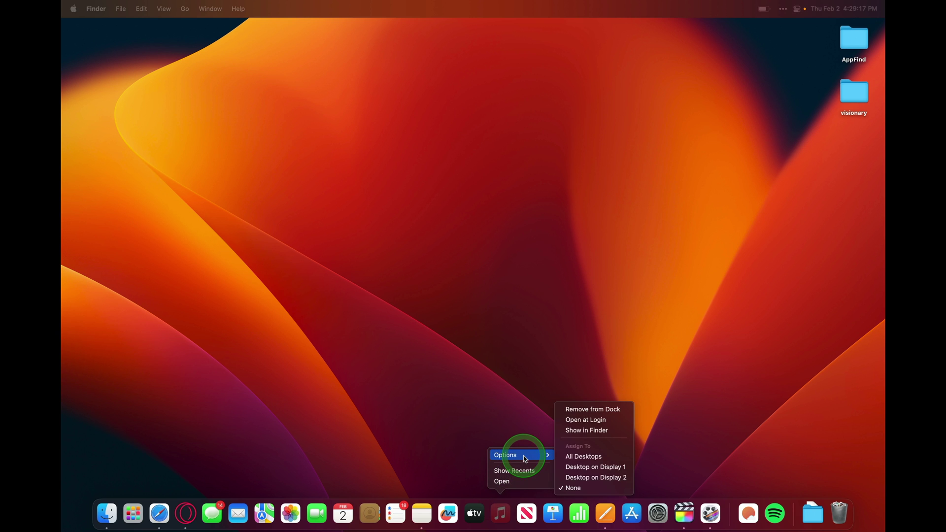
left_click(582, 420)
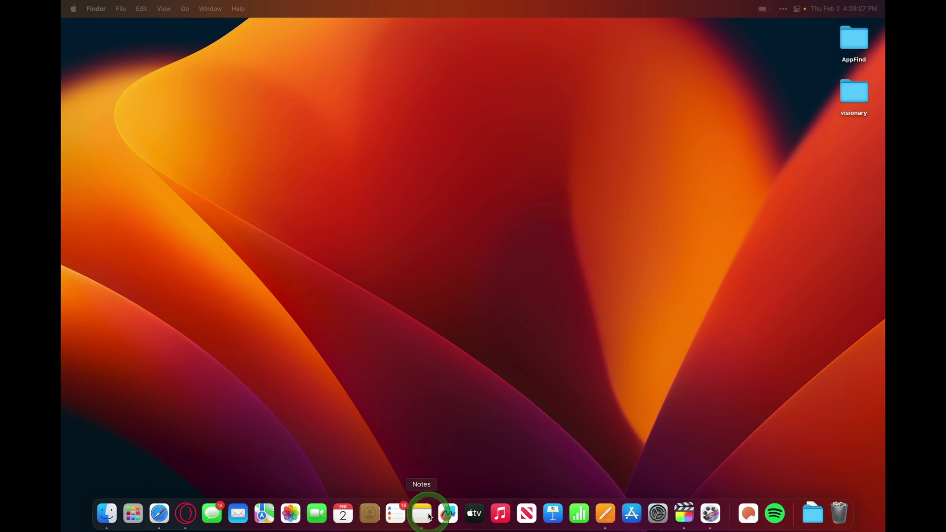
left_click(453, 515)
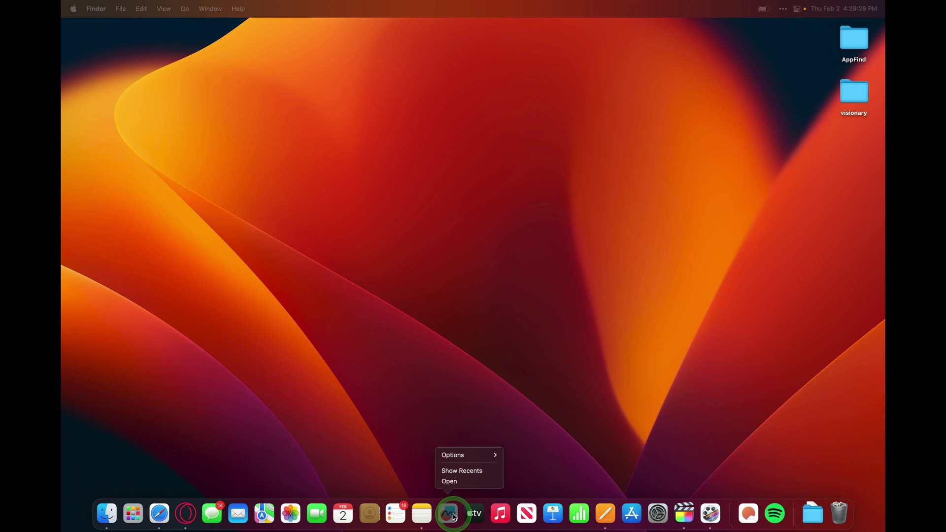
mouse_move(458, 454)
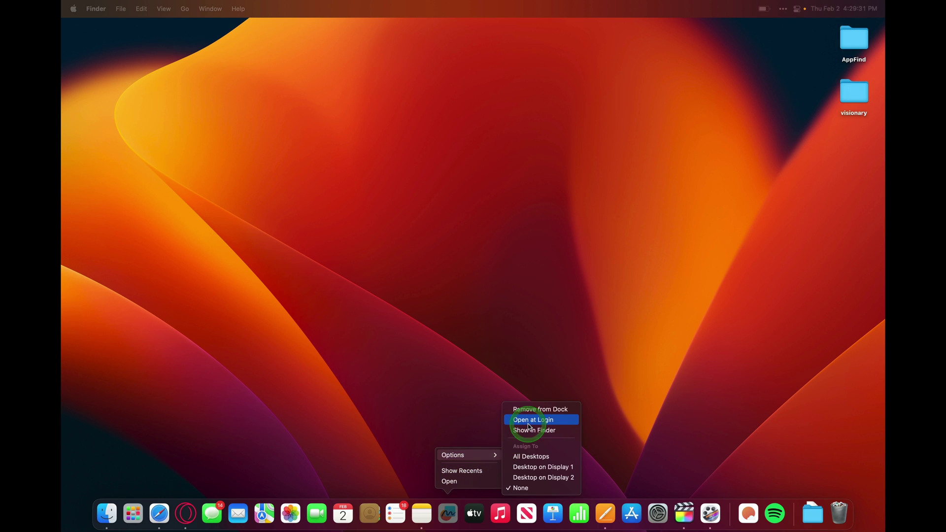
left_click(565, 422)
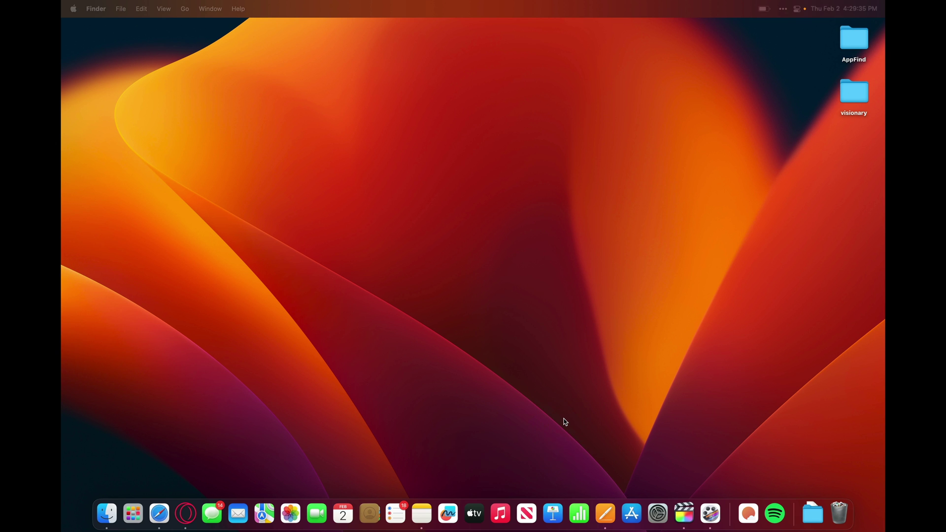
Remove System Settings and App Store from the Dock
right_click(657, 513)
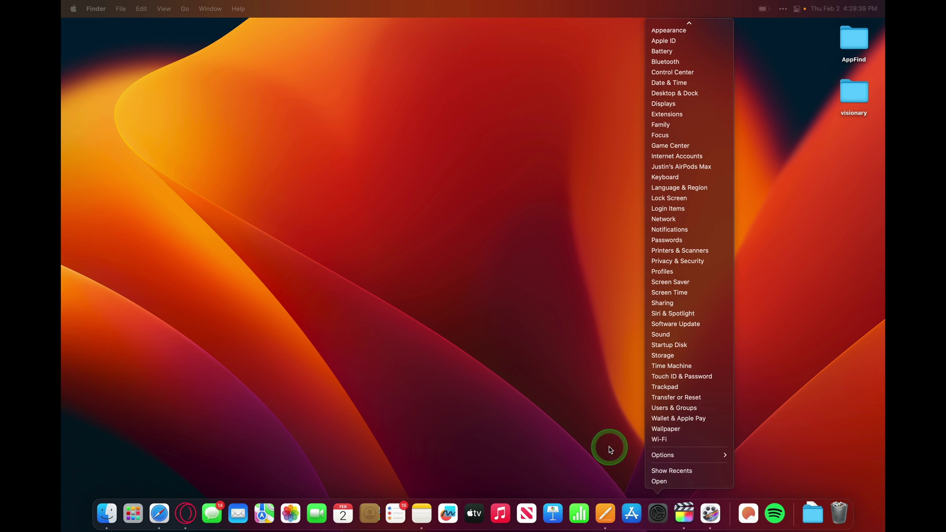
mouse_move(723, 458)
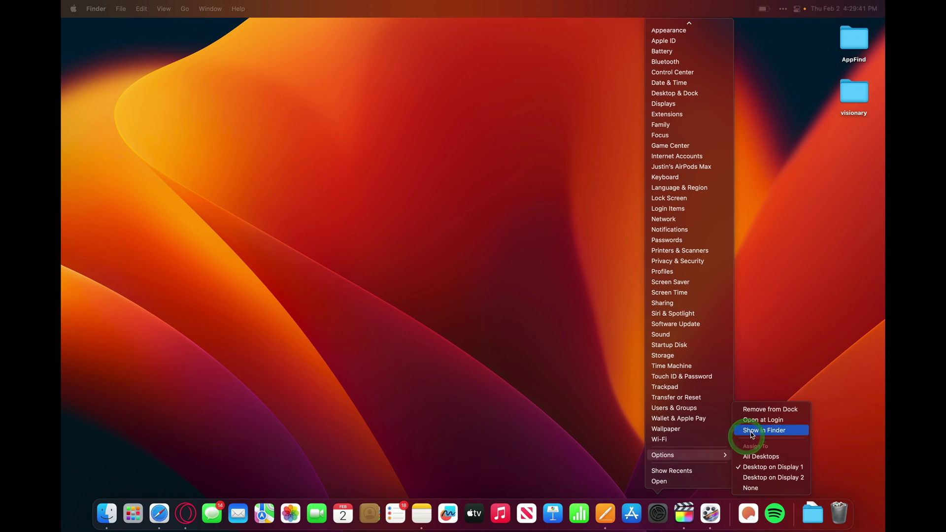
left_click(770, 407)
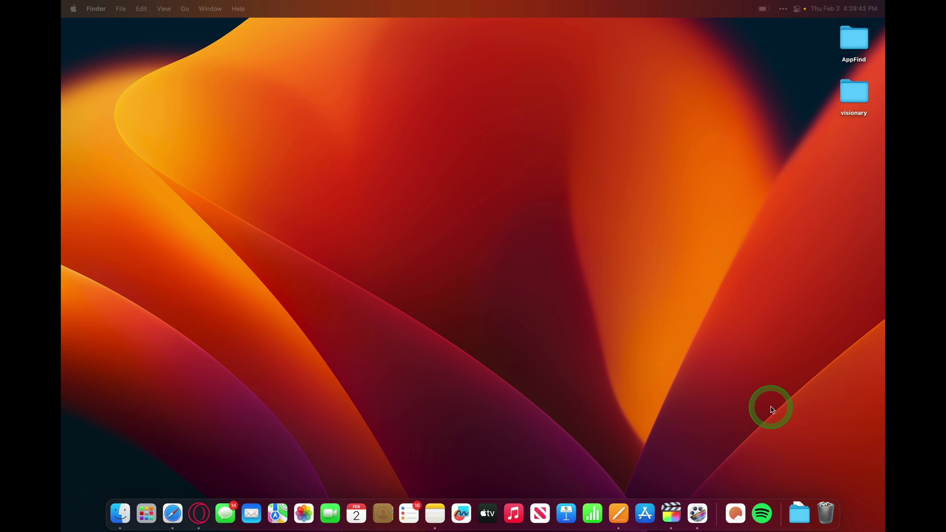
left_click_drag(645, 512, 638, 376)
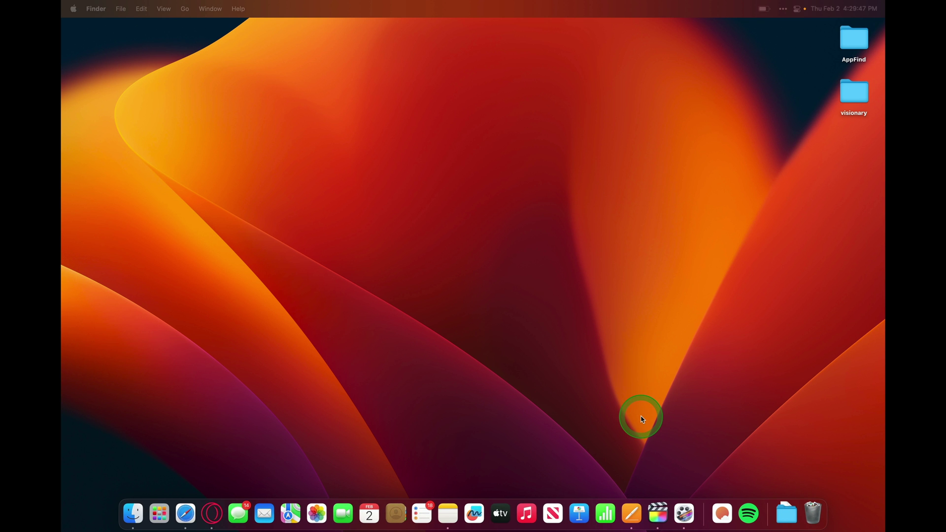
From Launchpad, drag App Store and System Settings back into the Dock
key("F4")
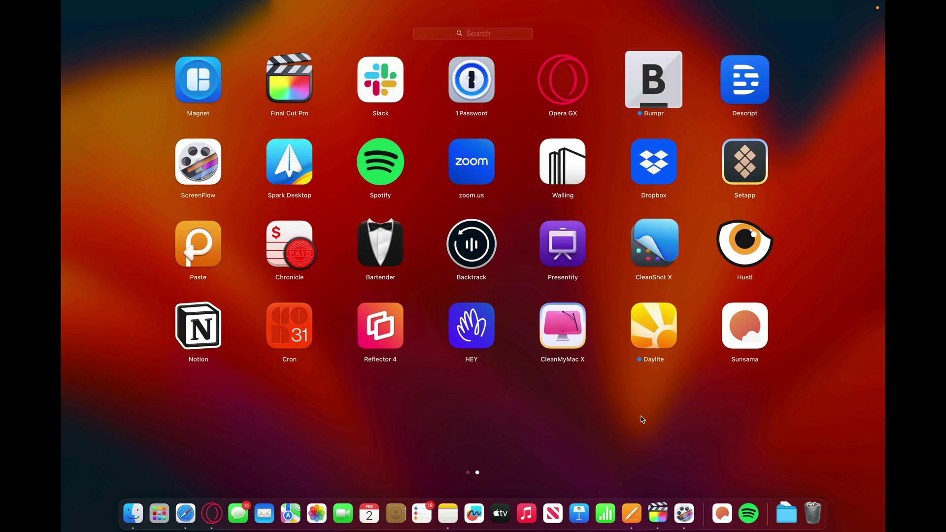
scroll(557, 287, "left", 3)
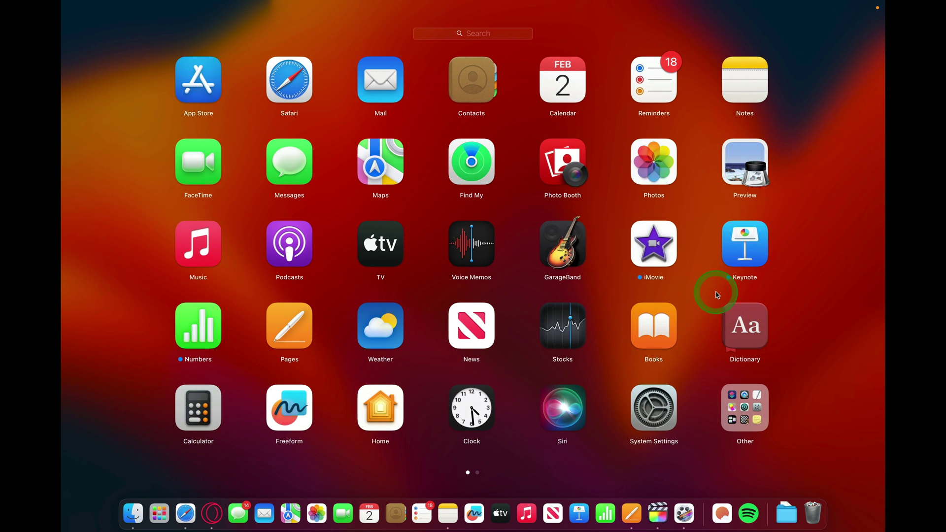
left_click_drag(198, 80, 672, 509)
left_click_drag(662, 427, 664, 514)
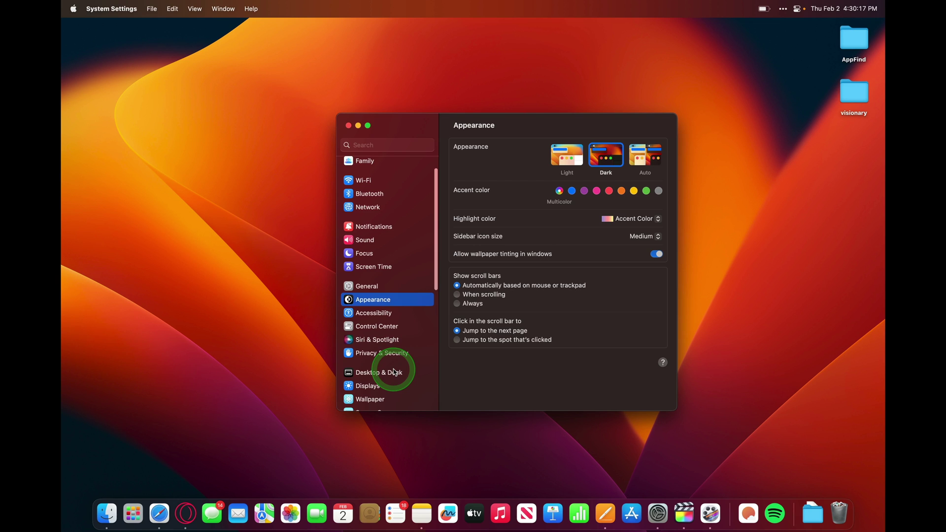
In Desktop & Dock, try the Dock on the left and right edges, then return it to the bottom
left_click(409, 372)
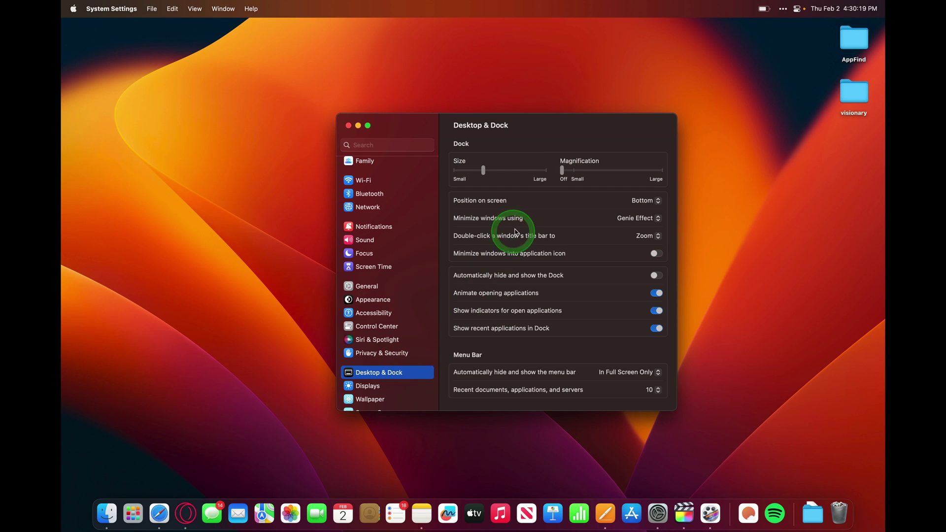
scroll(515, 230, "up", 1)
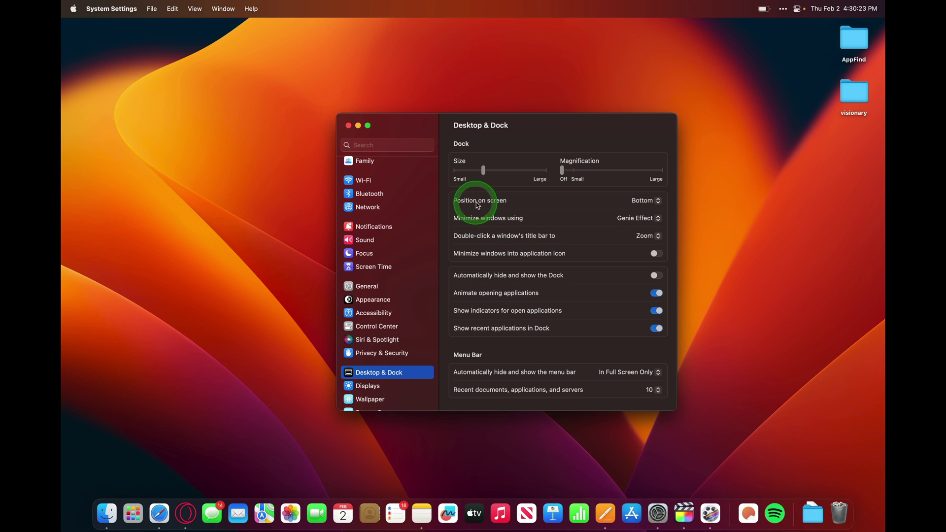
left_click(644, 202)
left_click(644, 195)
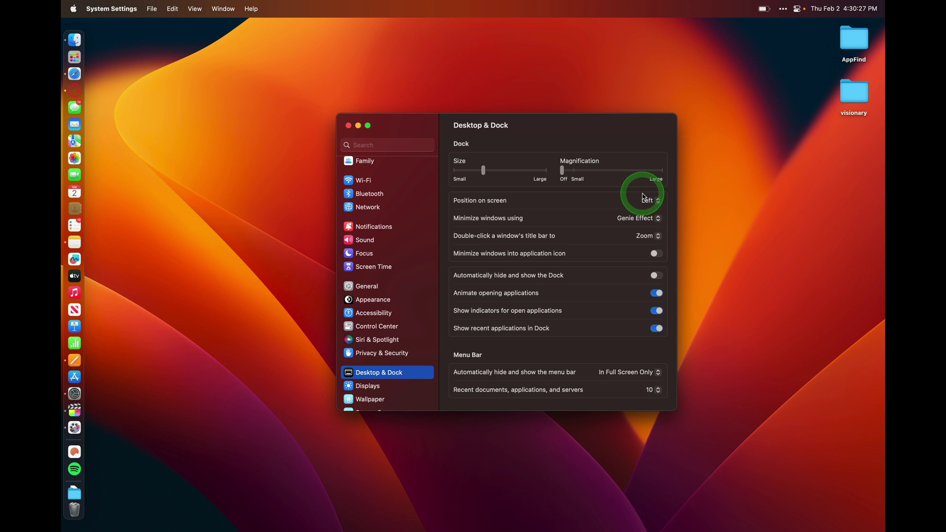
left_click(645, 200)
left_click(650, 222)
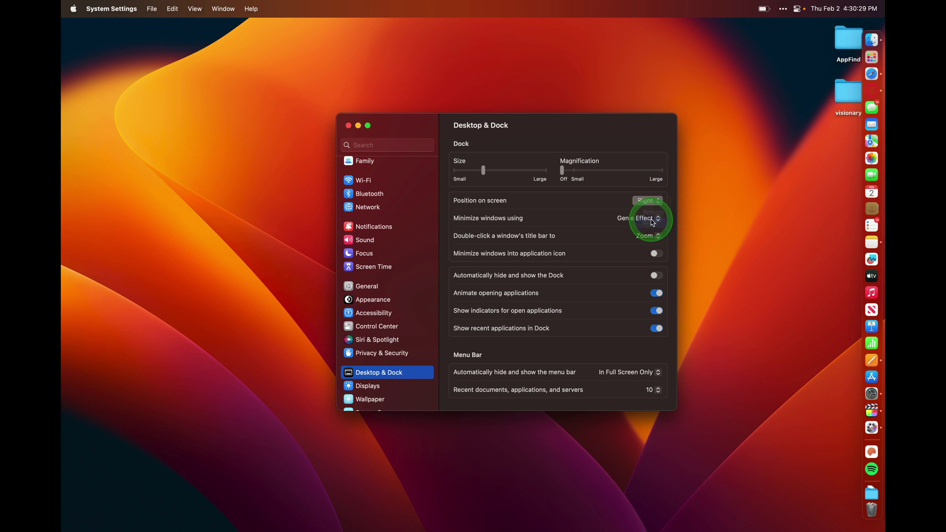
left_click(650, 202)
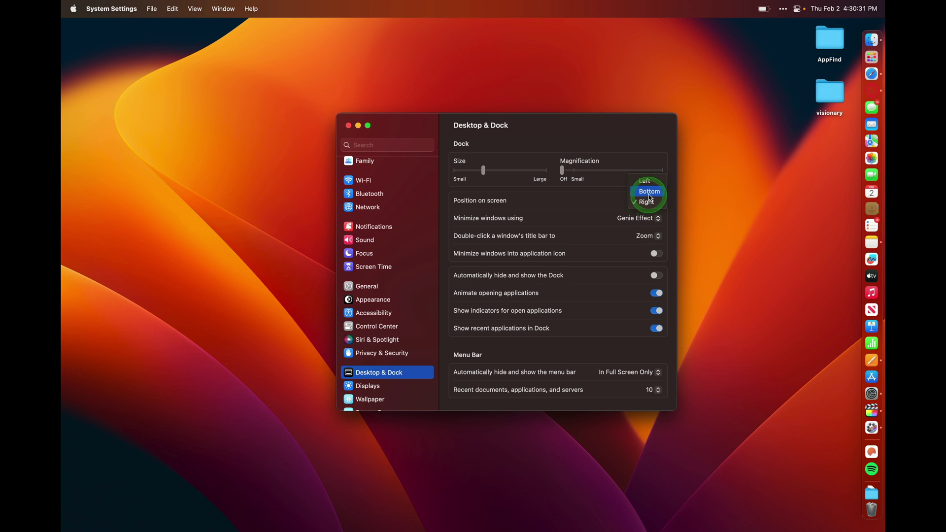
left_click(650, 192)
left_click(651, 203)
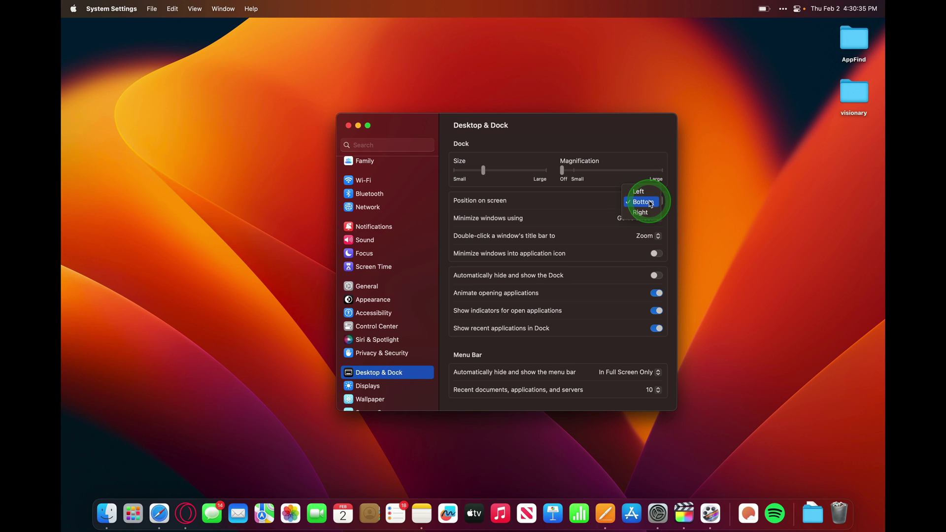
left_click(647, 192)
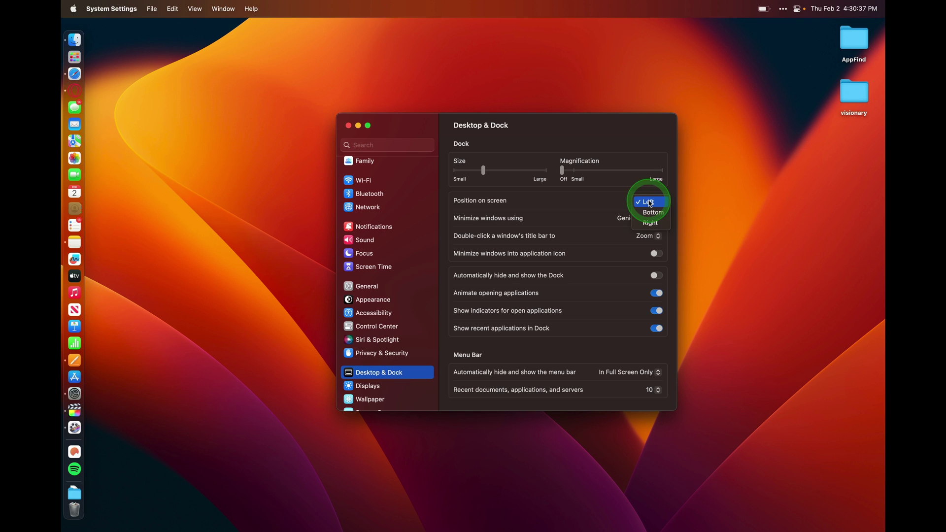
left_click(651, 212)
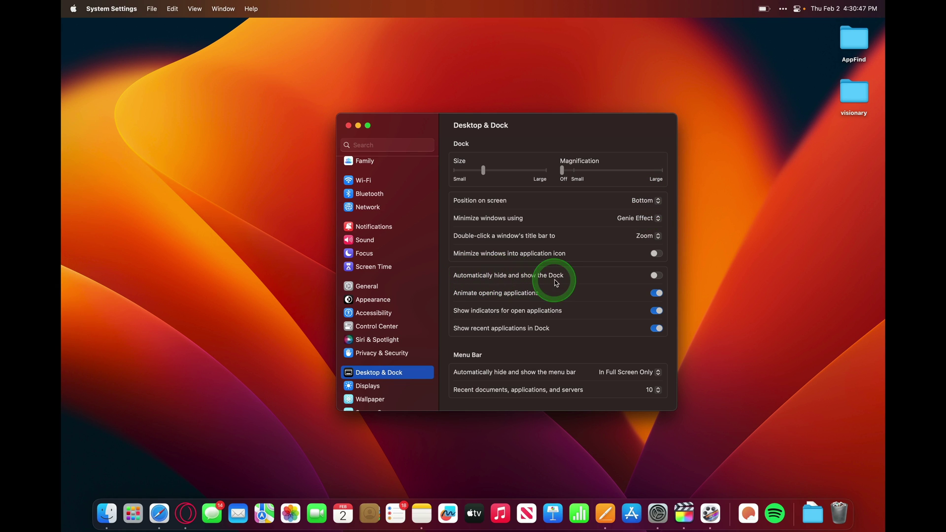
Turn on automatically hide and show the Dock, then reveal it at the screen's bottom edge
left_click(656, 275)
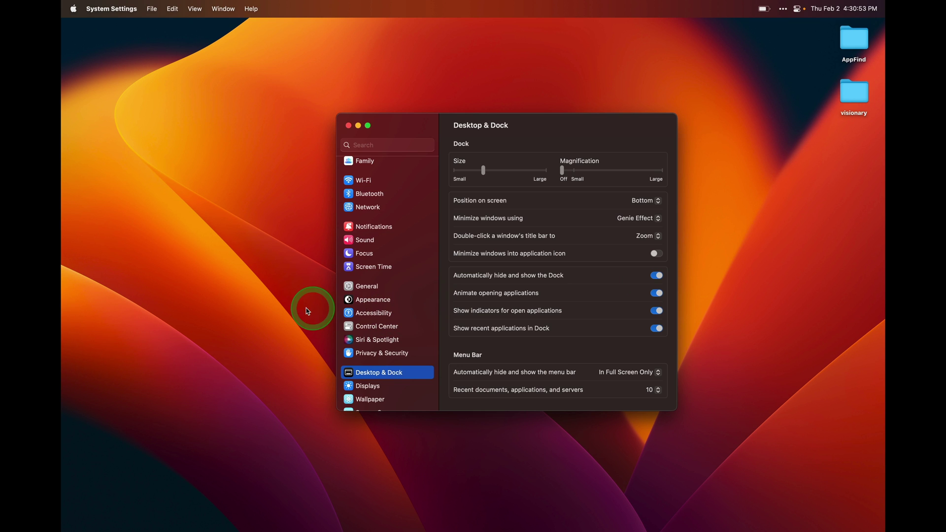
mouse_move(285, 531)
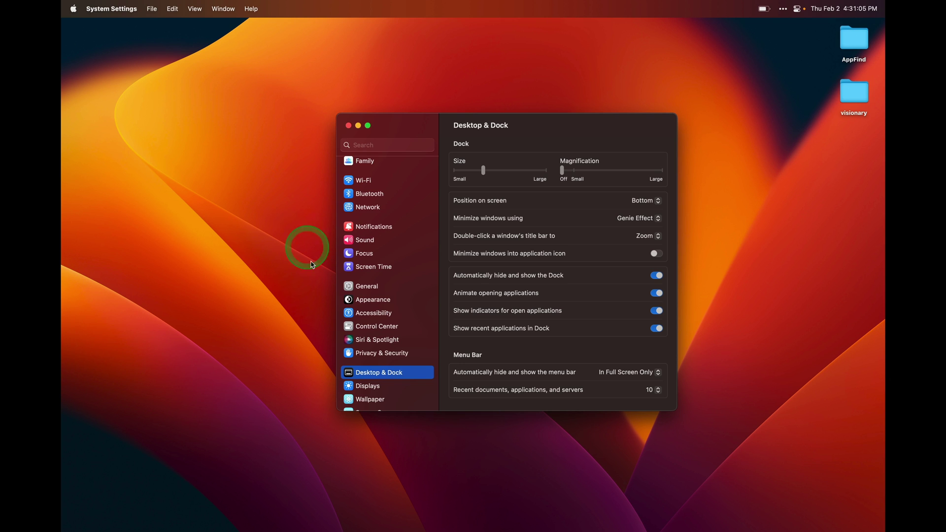
mouse_move(370, 524)
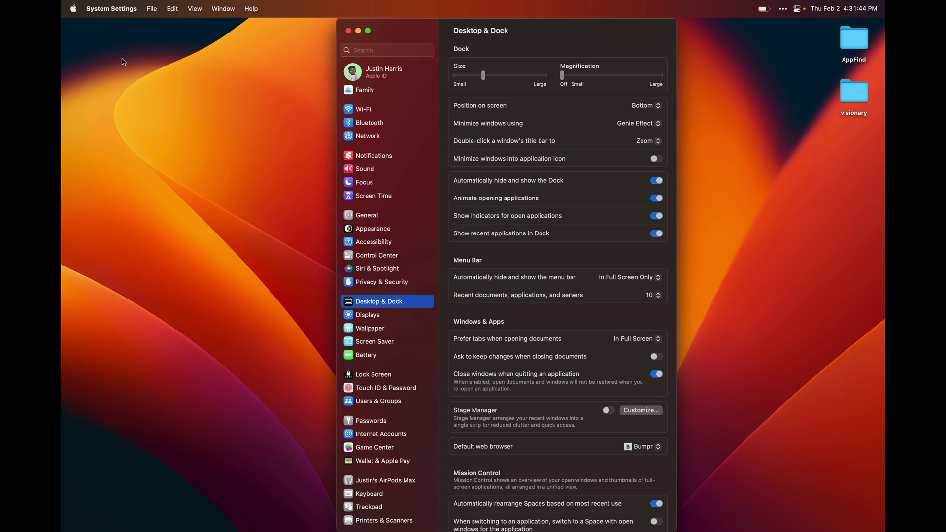
key("ctrl+Right")
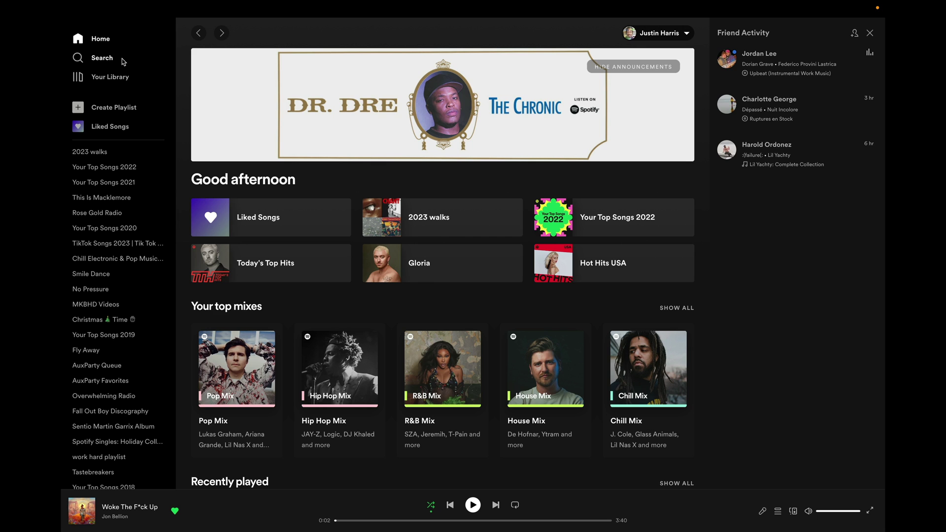
key("ctrl+Left")
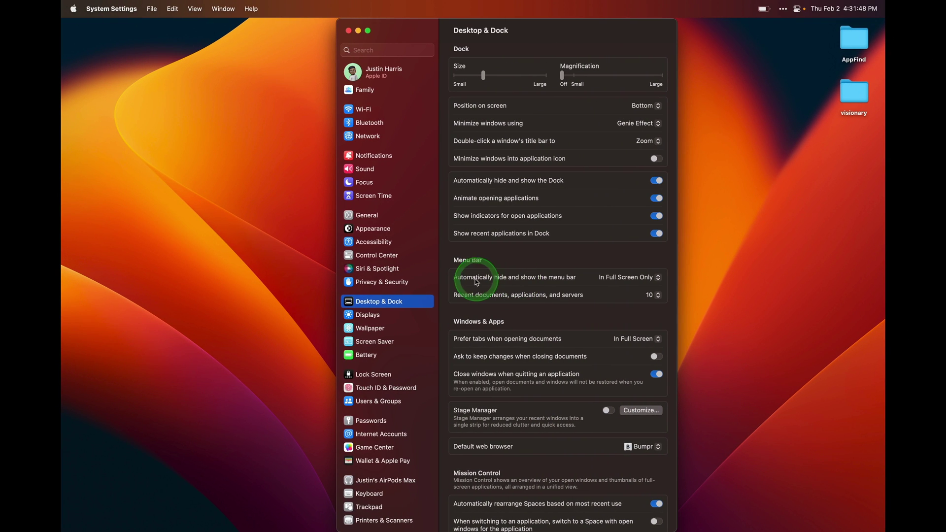
left_click(622, 279)
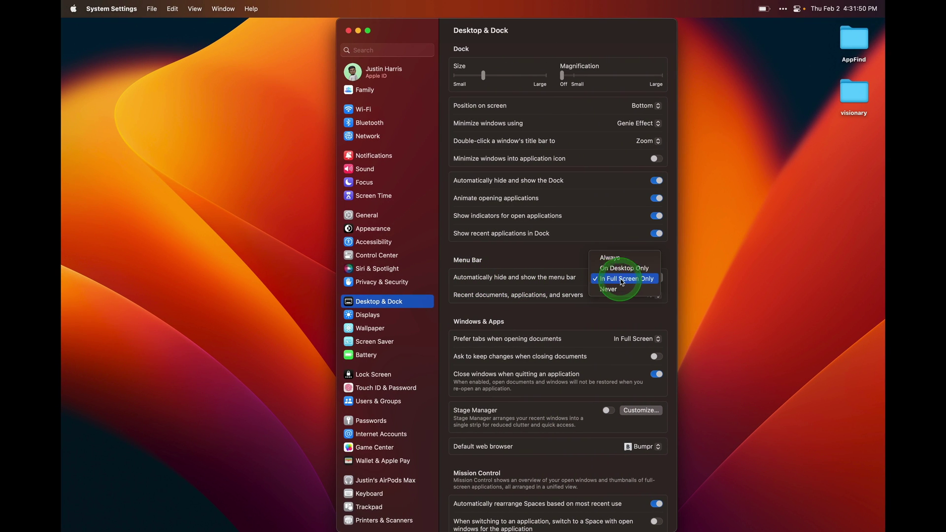
left_click(619, 269)
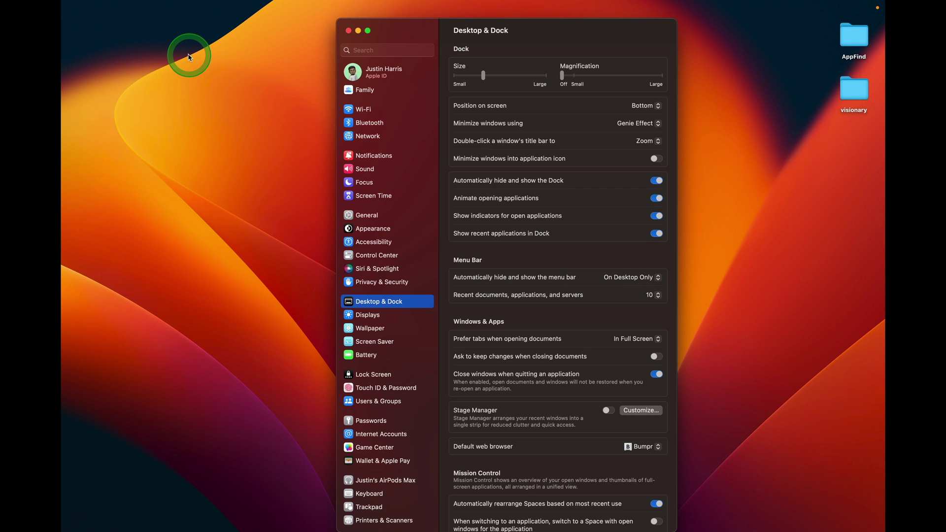
mouse_move(249, 2)
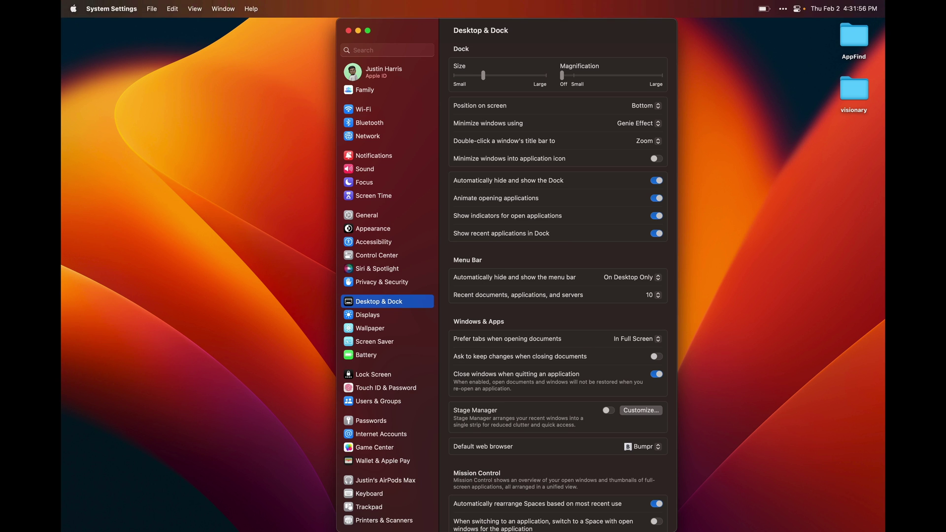
left_click(645, 276)
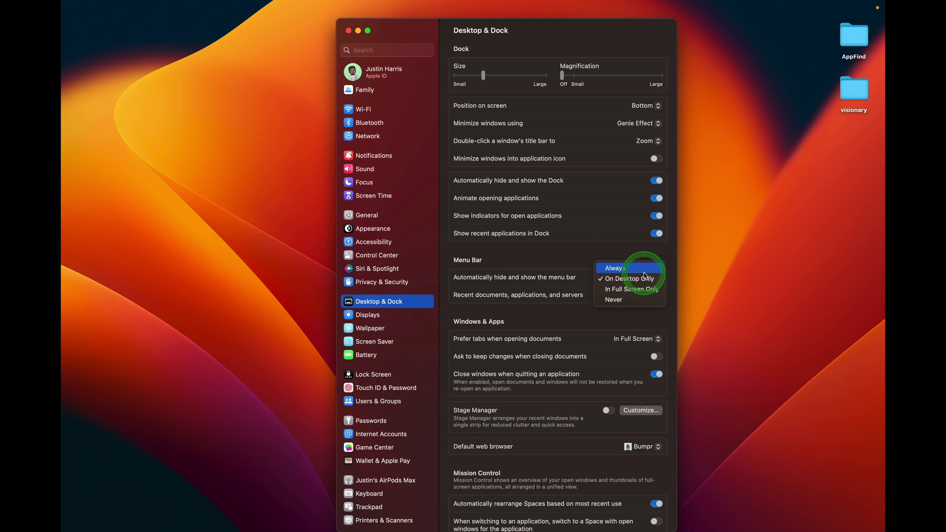
left_click(645, 276)
left_click(644, 276)
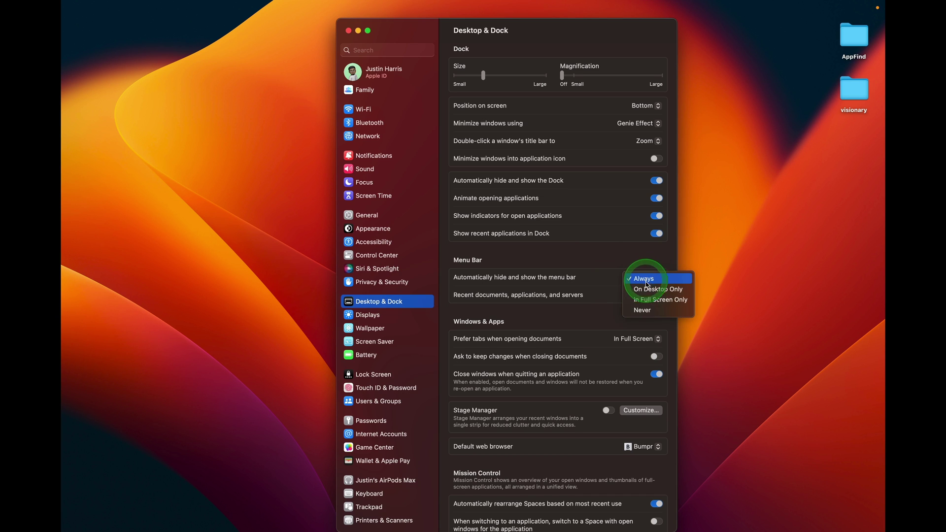
left_click(648, 299)
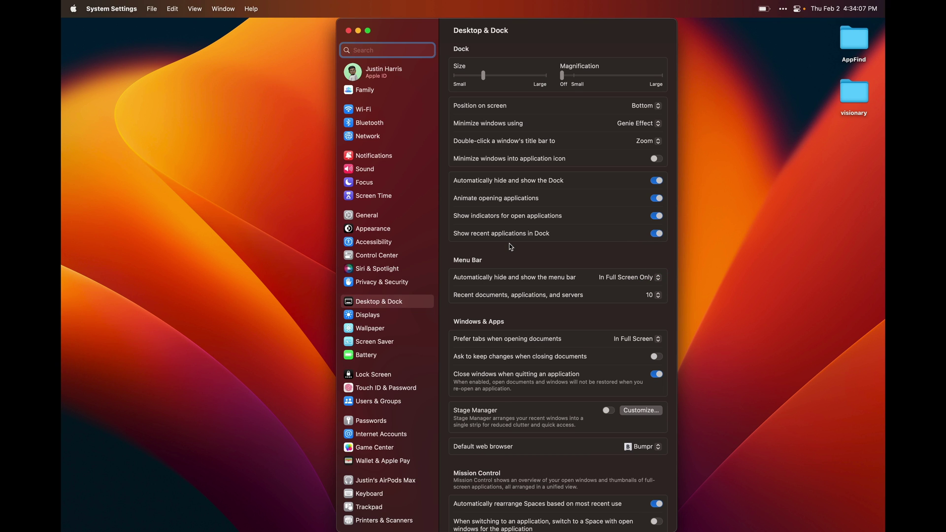
Open Hot Corners and assign Mission Control to the top-right corner
scroll(606, 249, "down", 3)
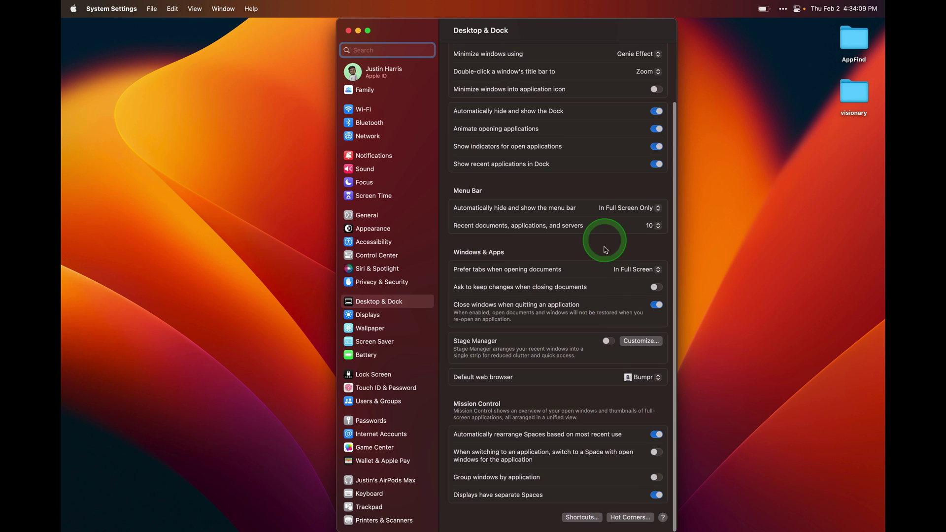
left_click(628, 518)
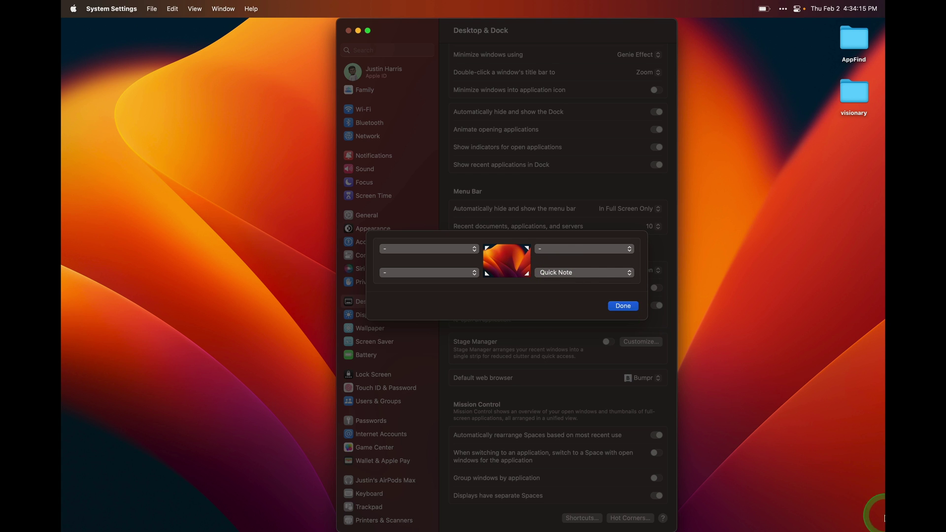
mouse_move(879, 531)
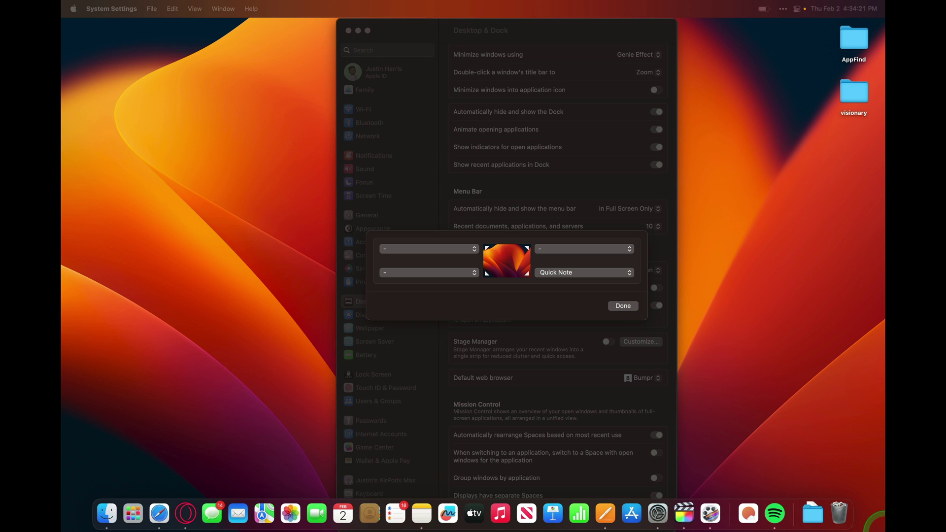
left_click(697, 116)
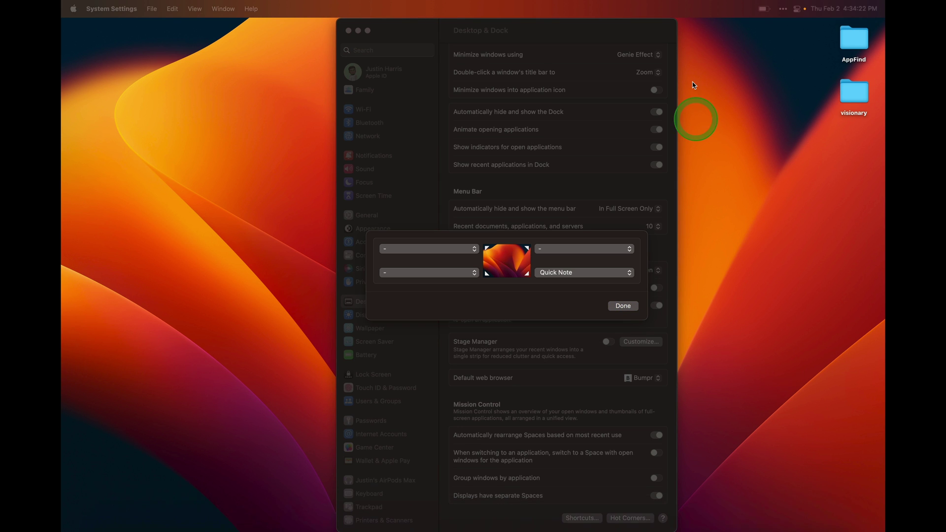
left_click(570, 249)
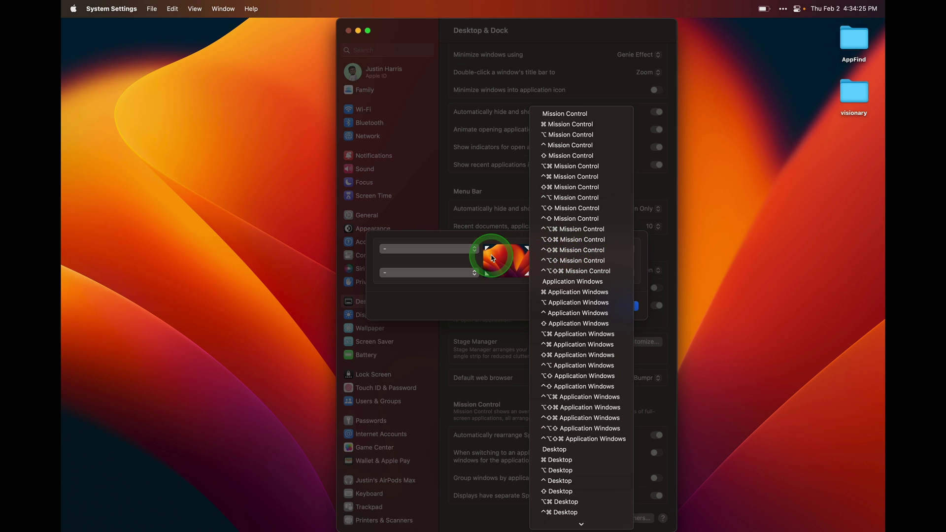
left_click(490, 255)
left_click(460, 256)
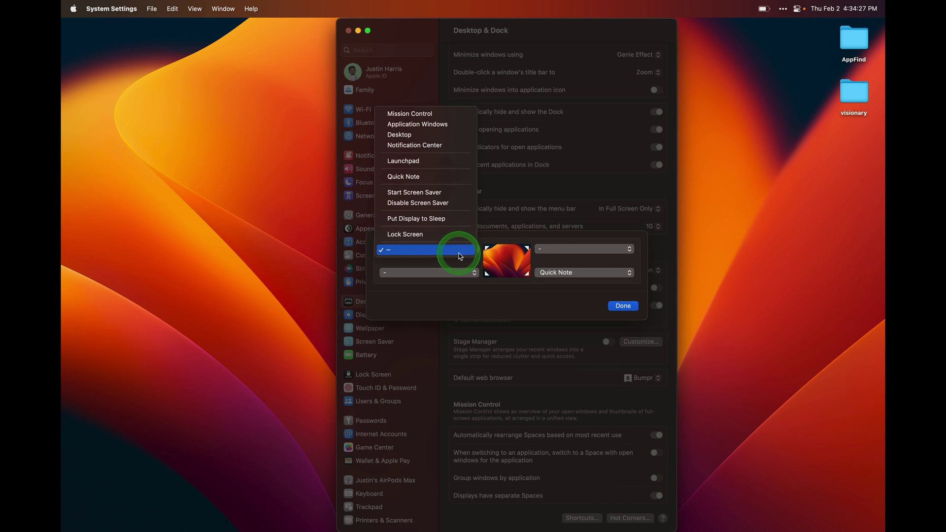
left_click(567, 245)
left_click(569, 250)
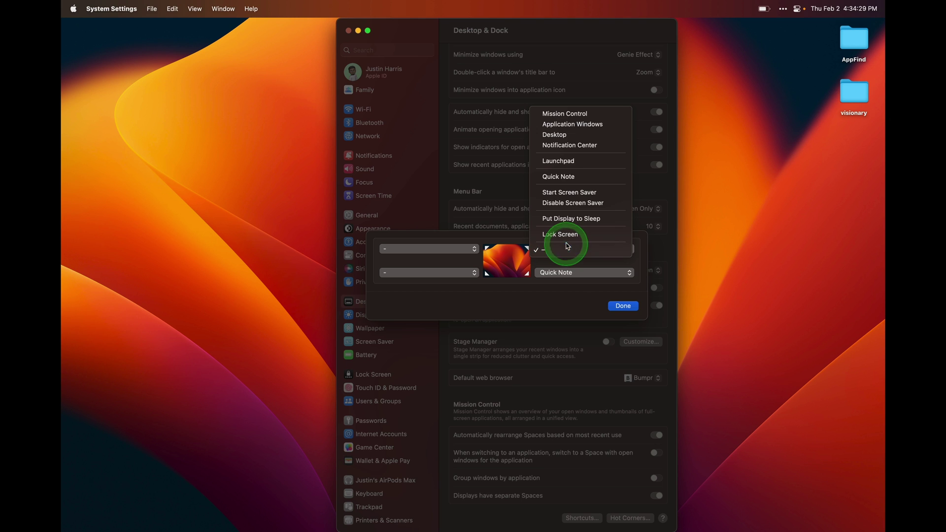
left_click(580, 118)
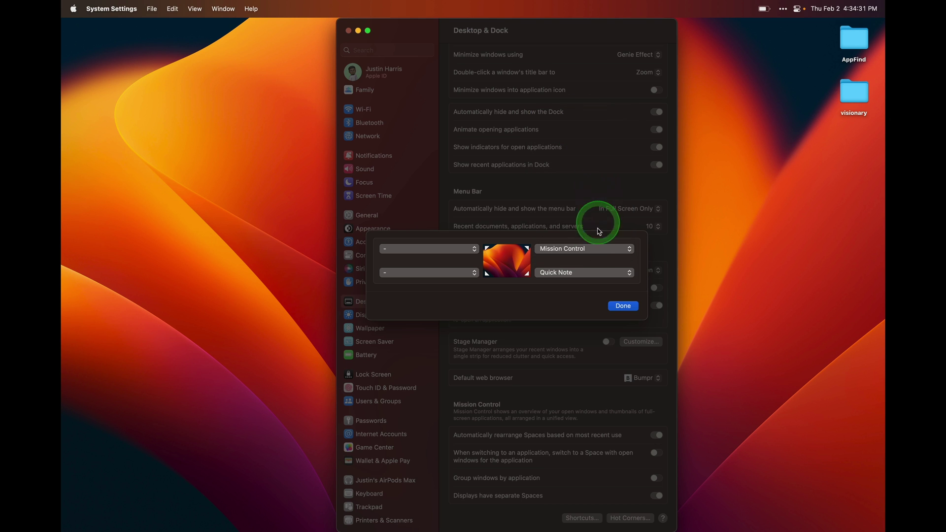
Assign Desktop to top-left and Application Windows to bottom-left, then confirm with Done
left_click(597, 247)
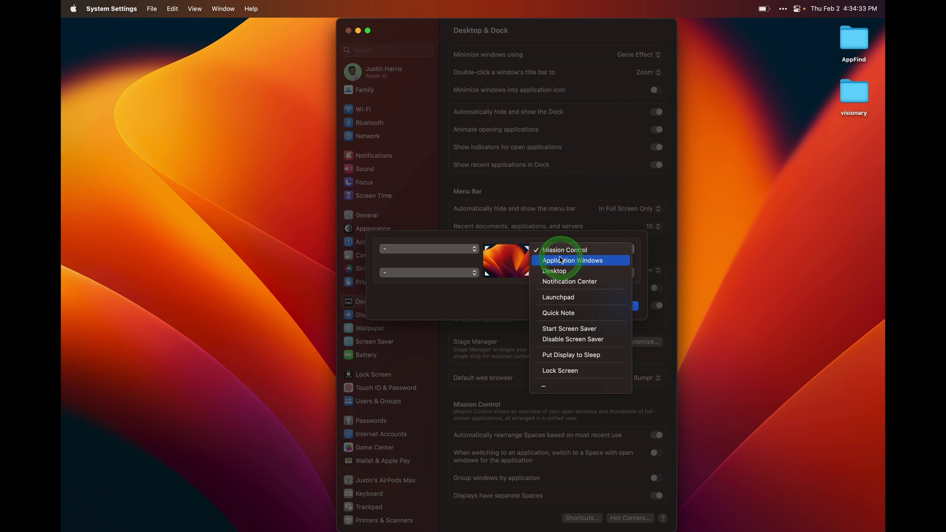
left_click(515, 254)
left_click(474, 248)
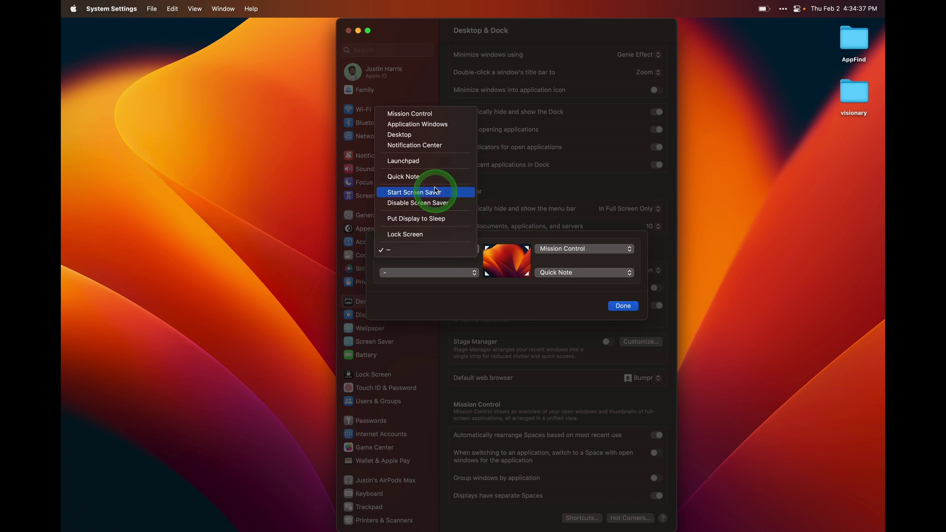
left_click(431, 139)
left_click(463, 271)
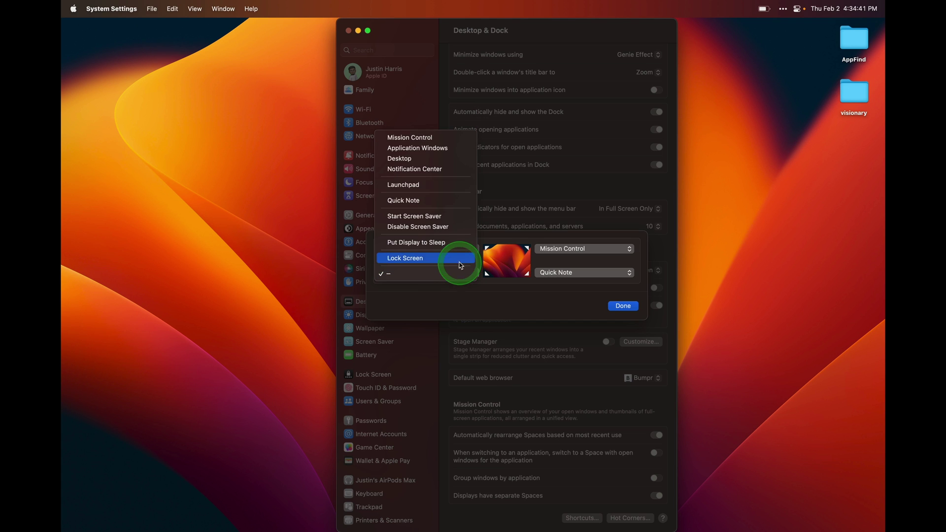
left_click(446, 148)
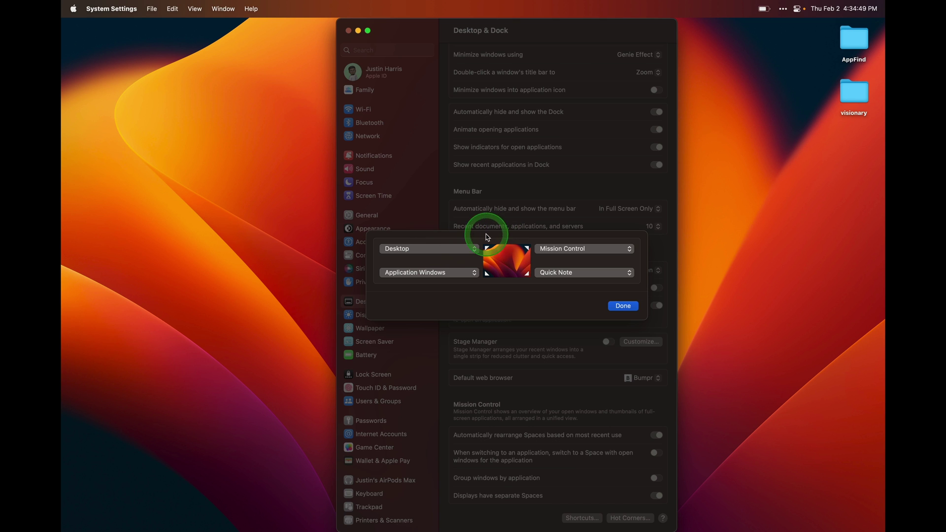
left_click(624, 306)
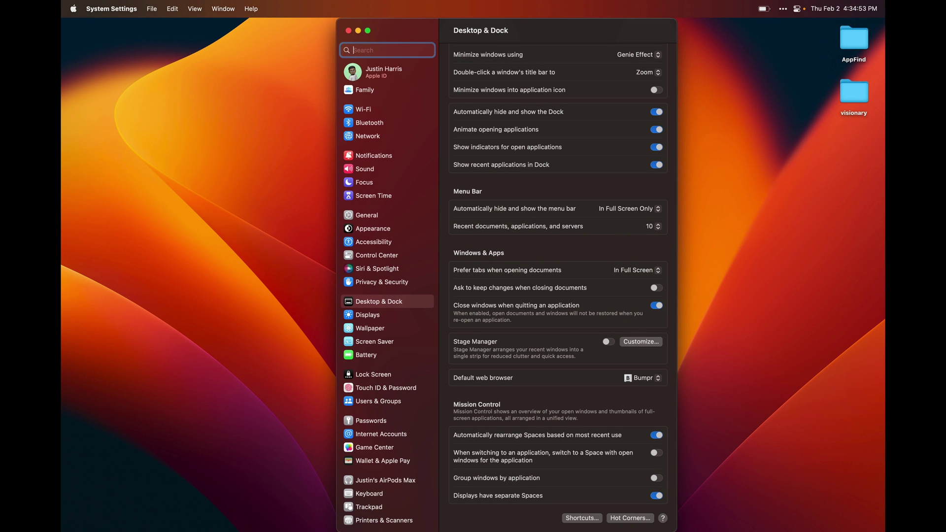
key("ctrl+Up")
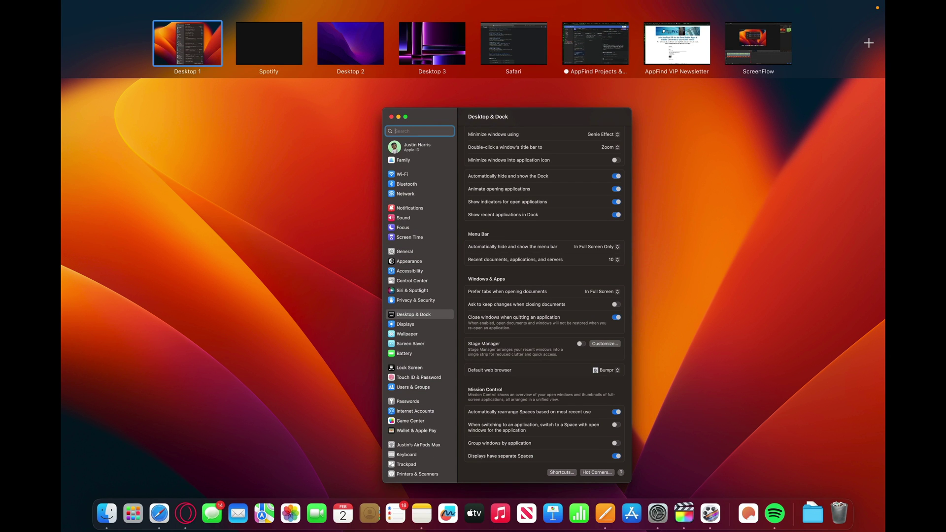
left_click(116, 384)
key("ctrl+Up")
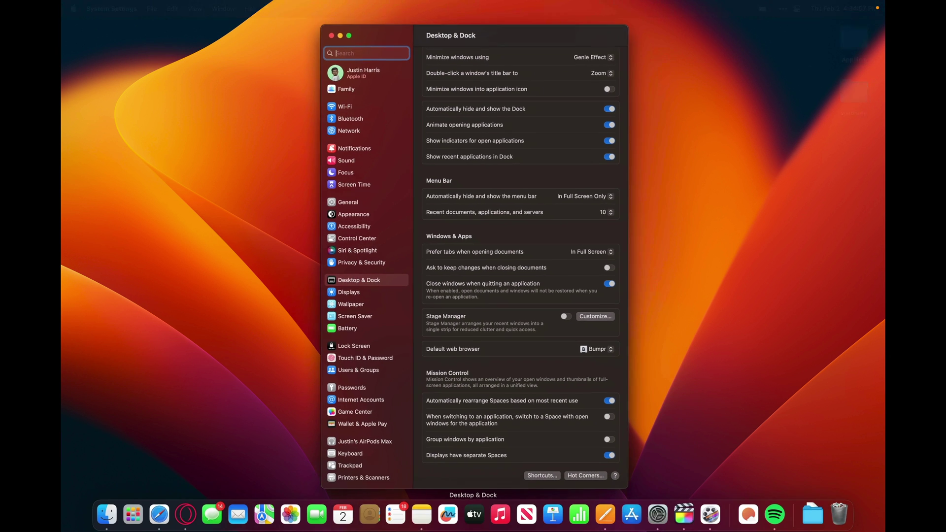
left_click(141, 250)
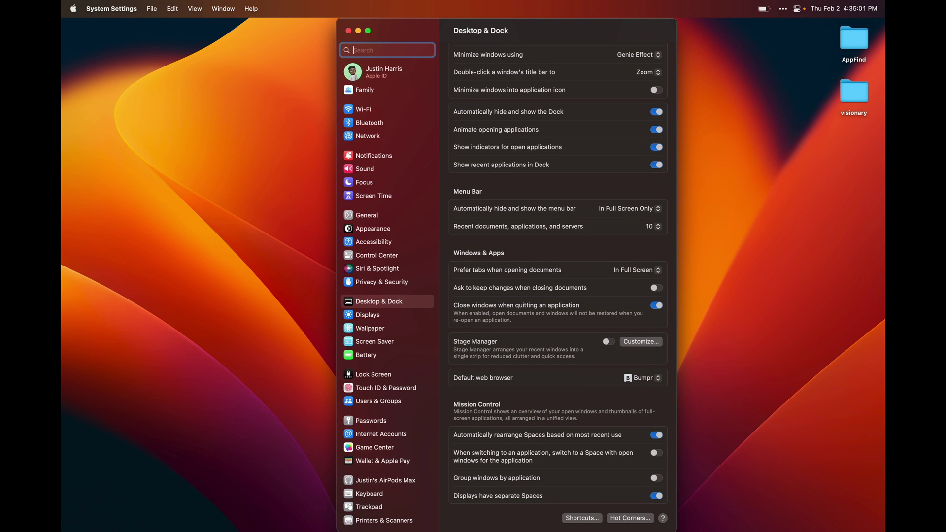
key("F11")
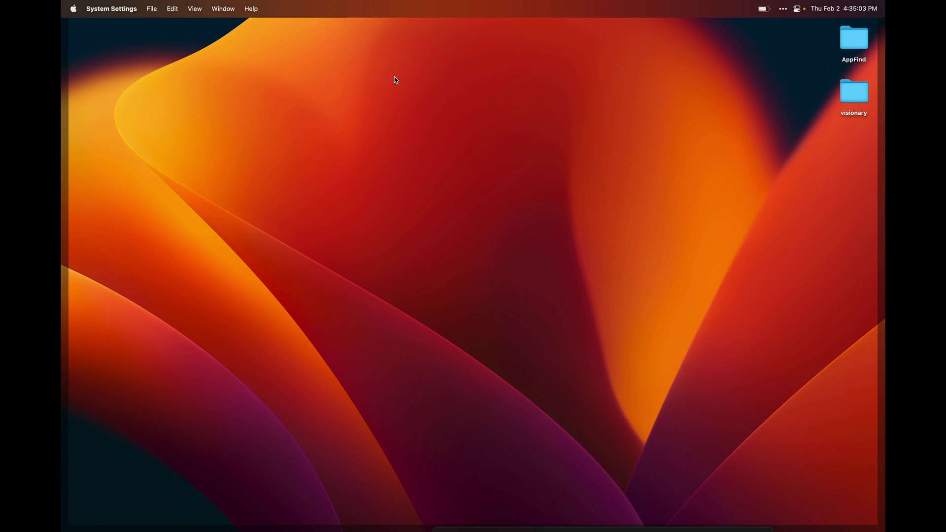
left_click(556, 379)
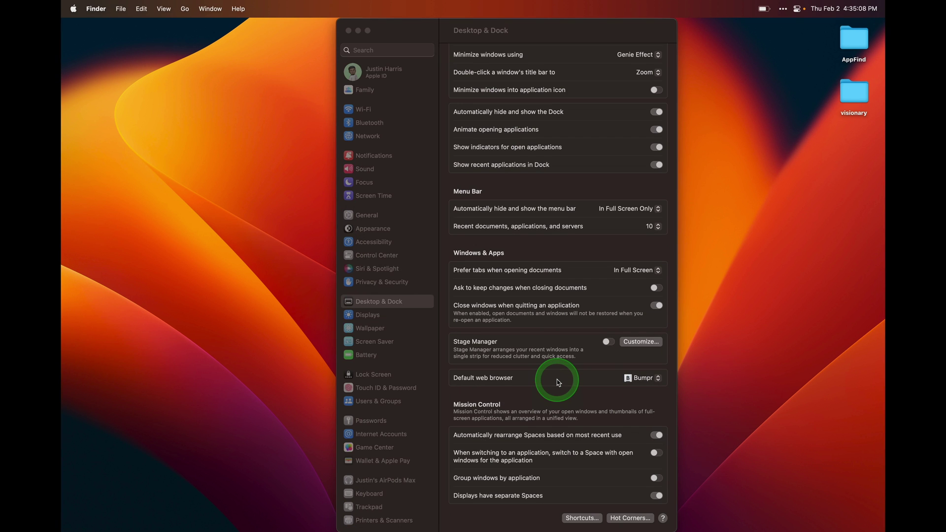
Open Internet Accounts, browse the new-account types list, and cancel without adding anything
left_click(380, 434)
left_click(514, 393)
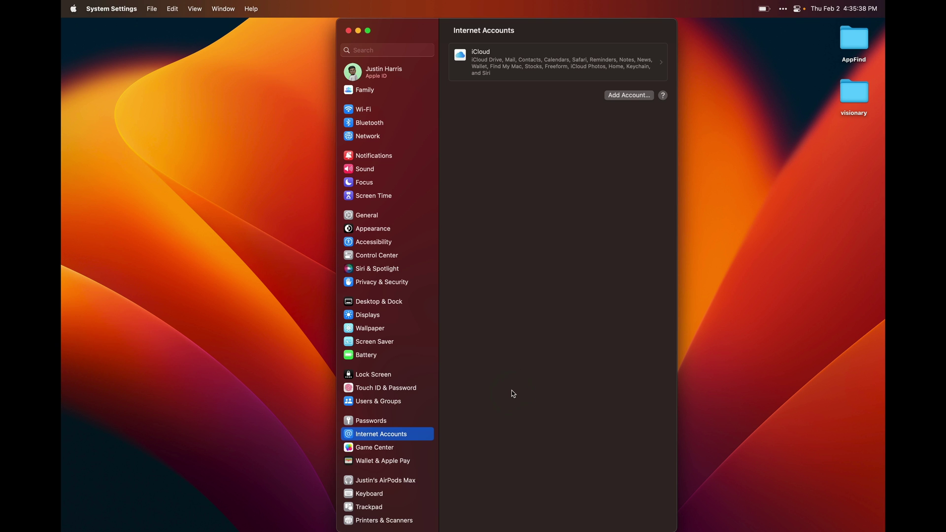
left_click(629, 97)
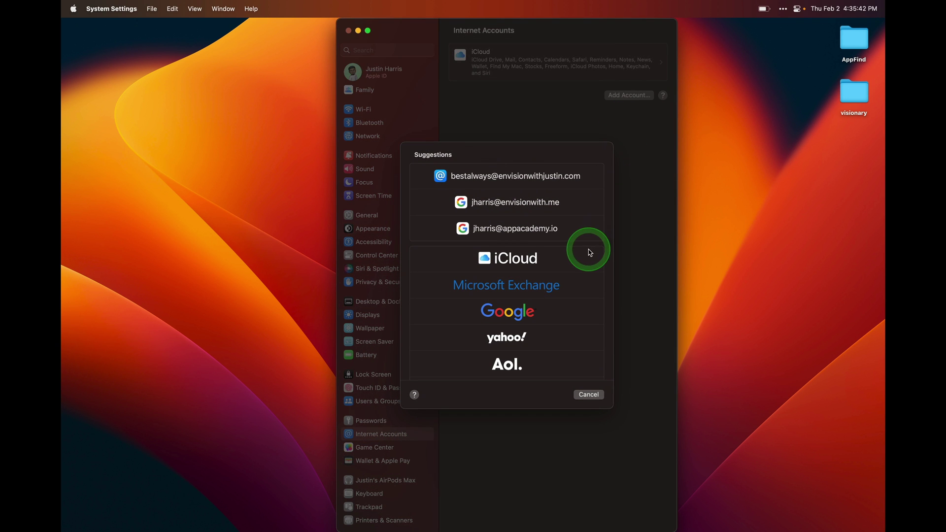
scroll(584, 302, "down", 2)
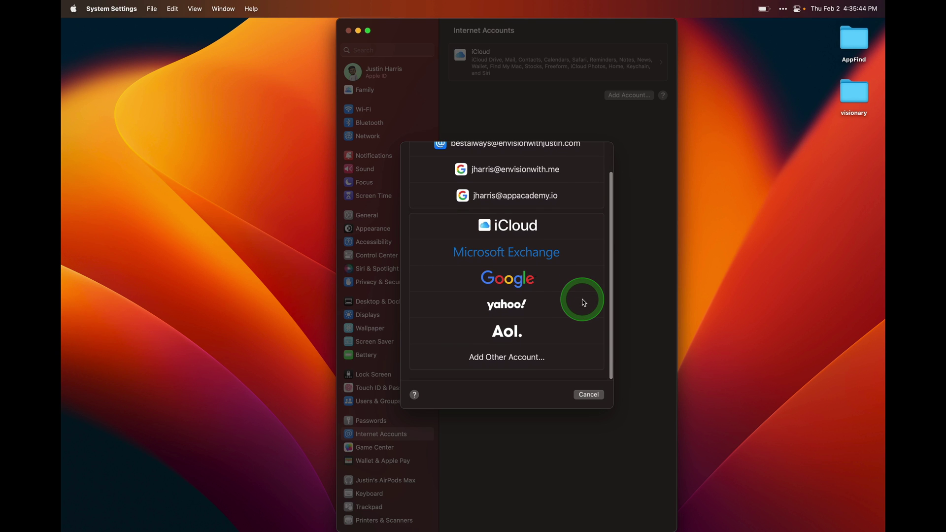
scroll(583, 301, "down", 1)
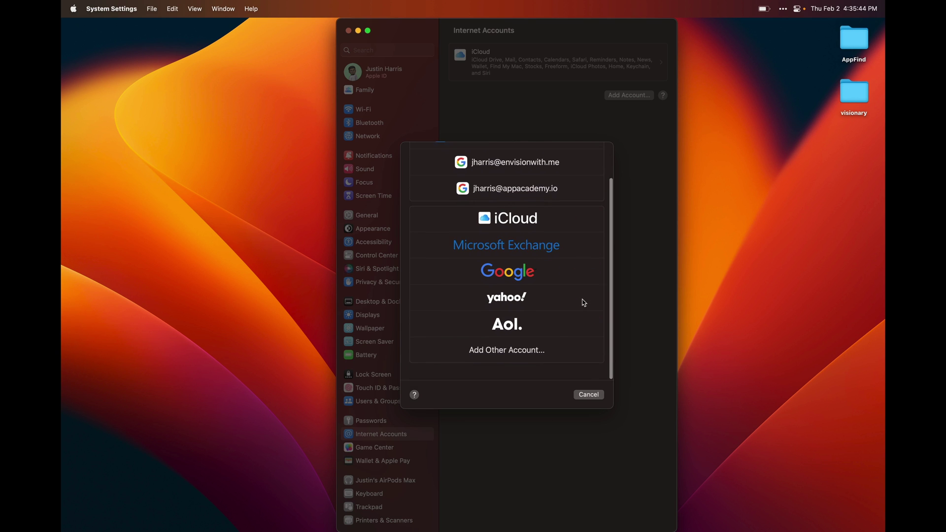
left_click(587, 395)
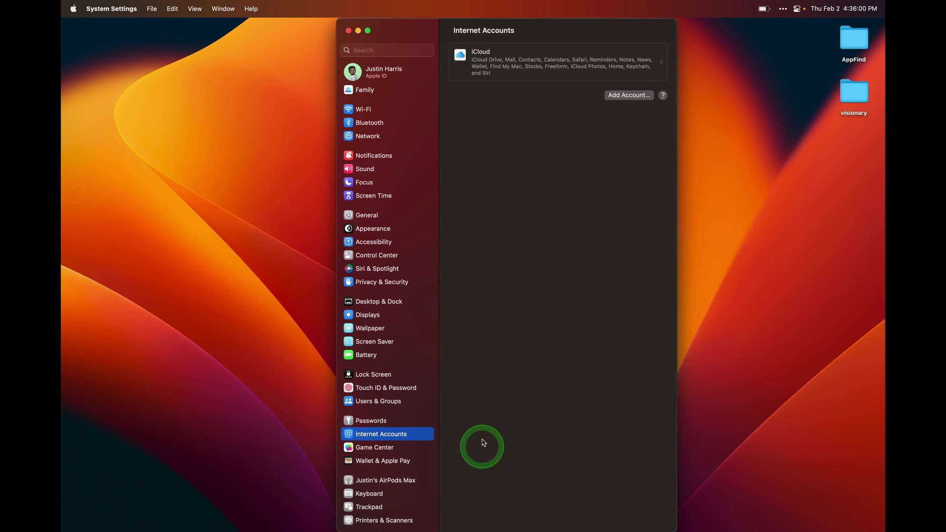
Quit System Settings, open Setapp from Launchpad's second page, and browse My Explorer
key("cmd+q")
key("F4")
left_click_drag(626, 275, 761, 177)
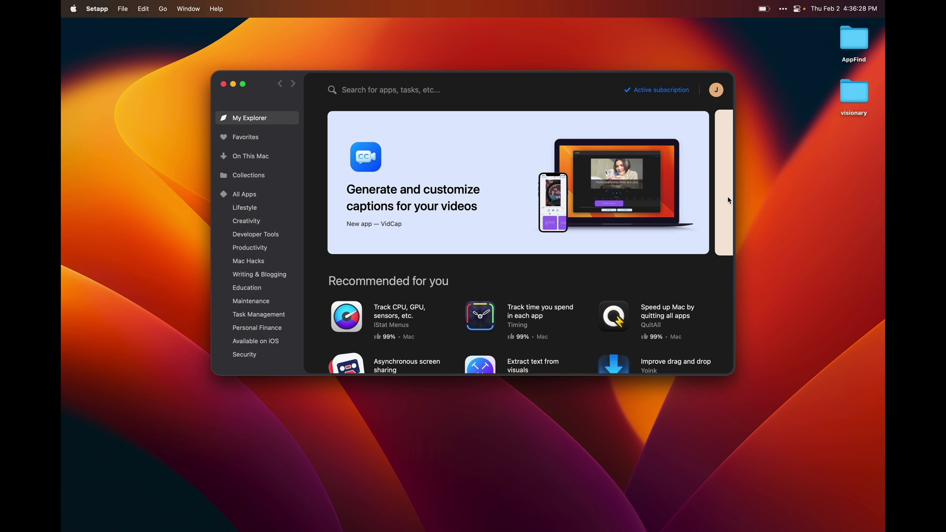
scroll(606, 229, "down", 5)
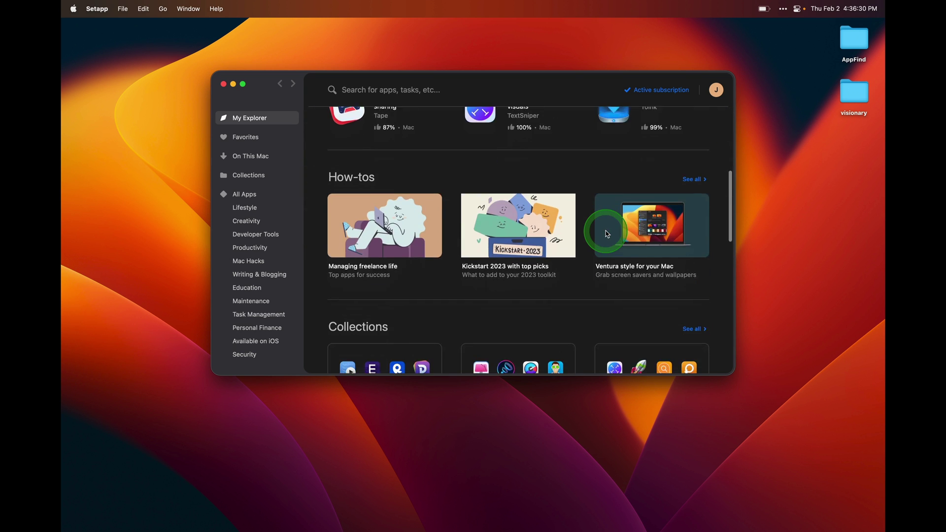
scroll(606, 231, "down", 4)
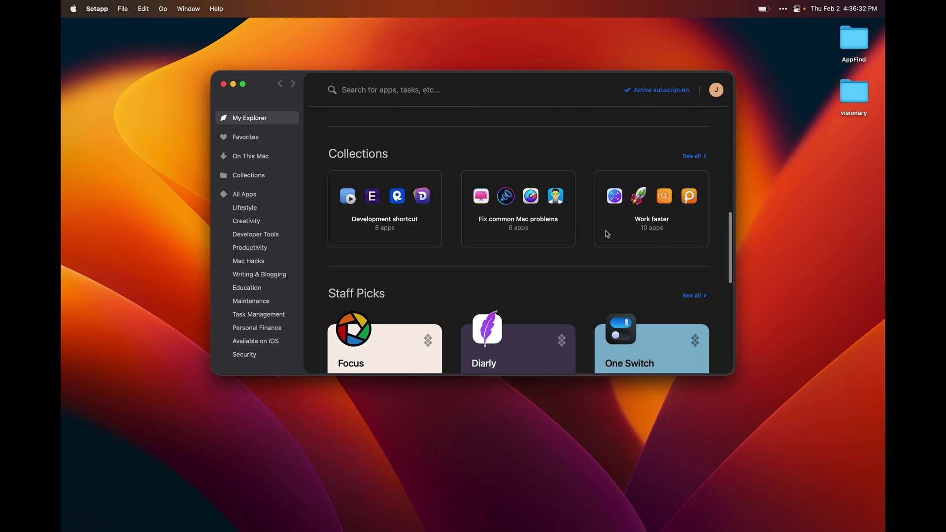
scroll(606, 233, "down", 8)
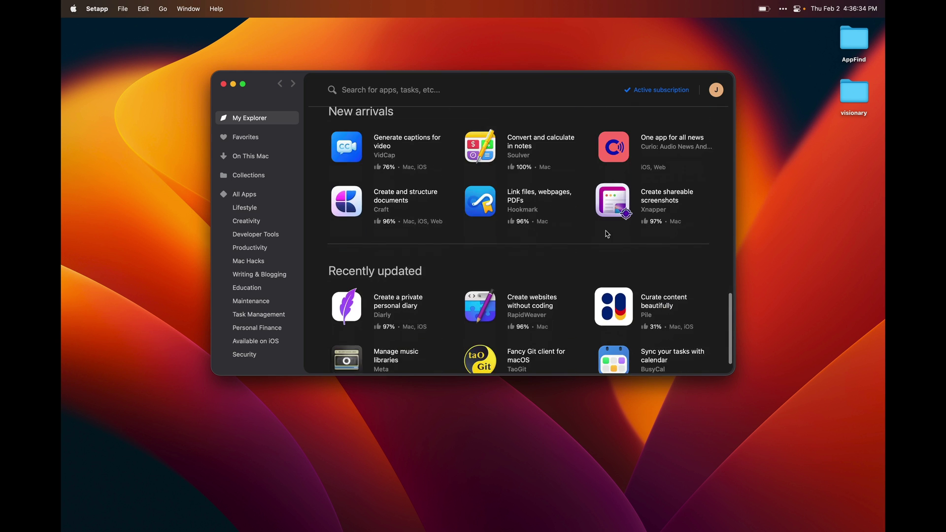
scroll(607, 234, "up", 15)
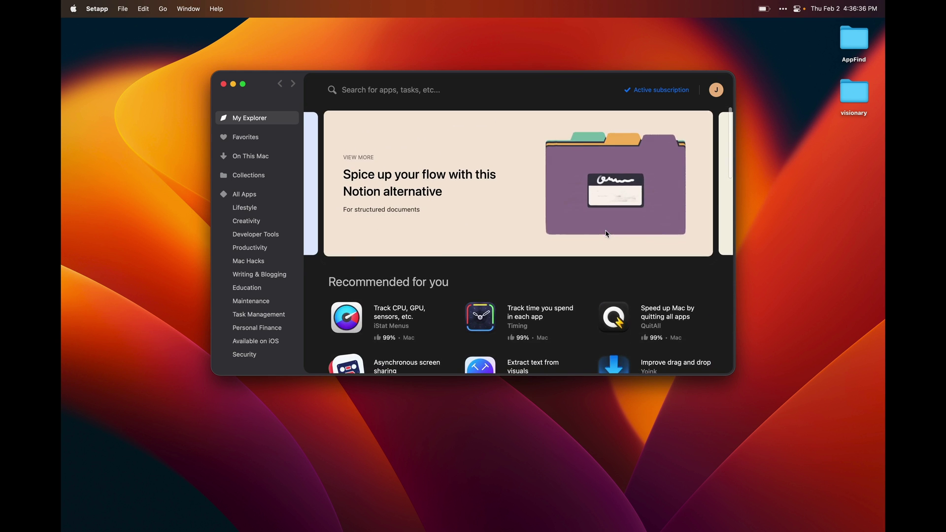
Launch CleanMyMac X from Setapp's On This Mac list
left_click(276, 157)
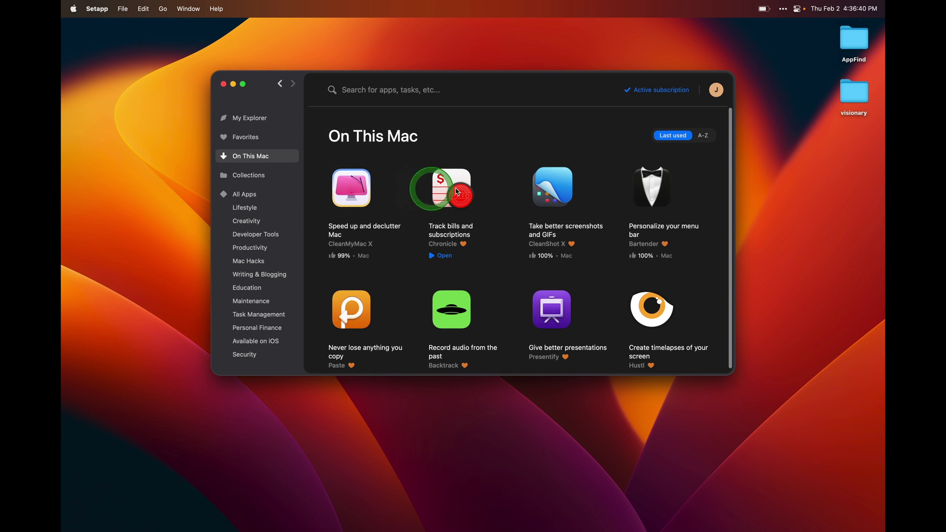
scroll(505, 191, "down", 2)
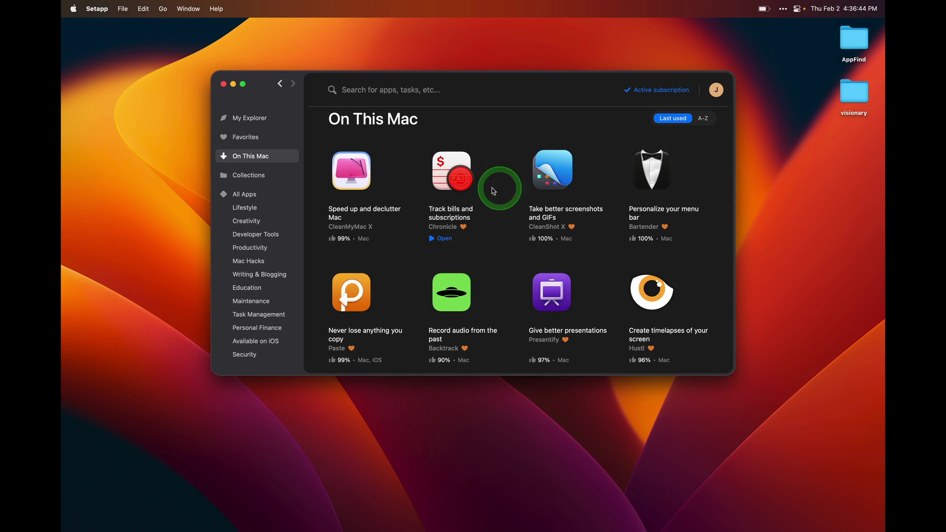
mouse_move(349, 169)
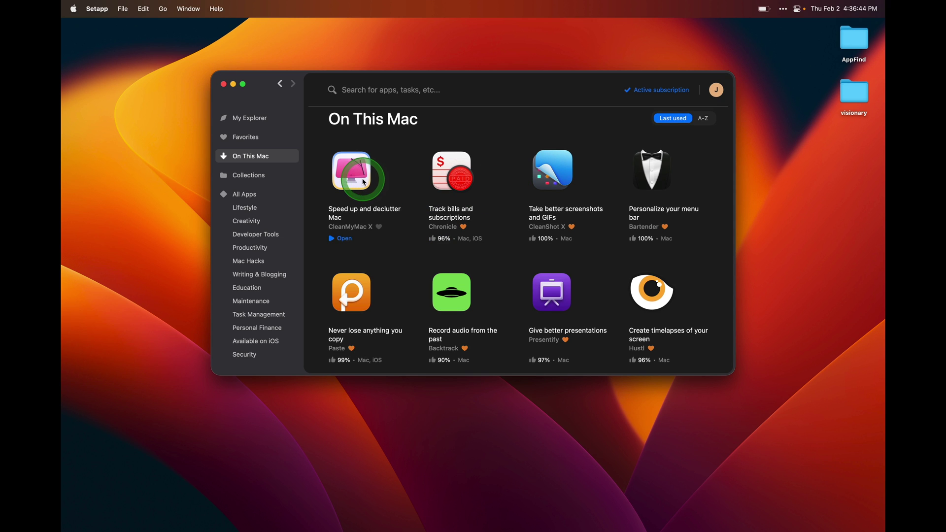
left_click(347, 242)
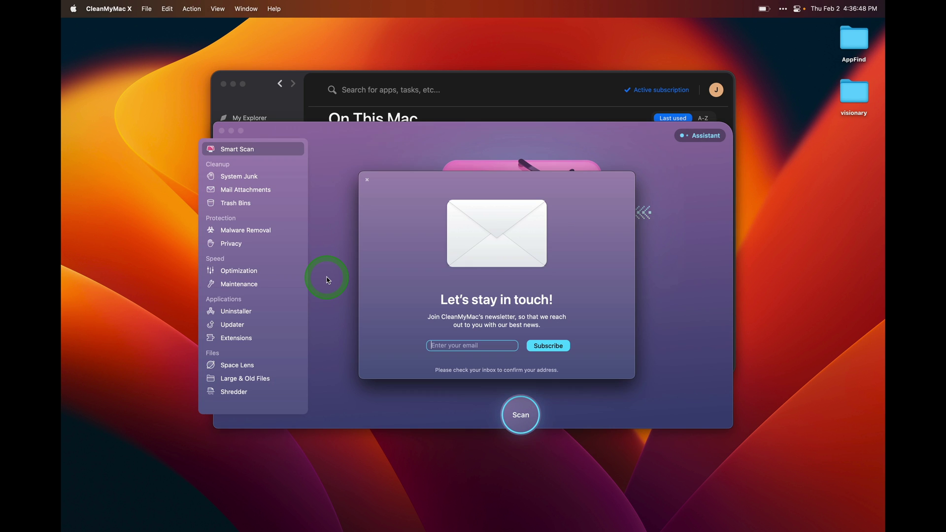
Dismiss the newsletter prompt, map Macintosh HD with Space Lens, and open Users to see a 238.84 GB home folder
left_click(367, 179)
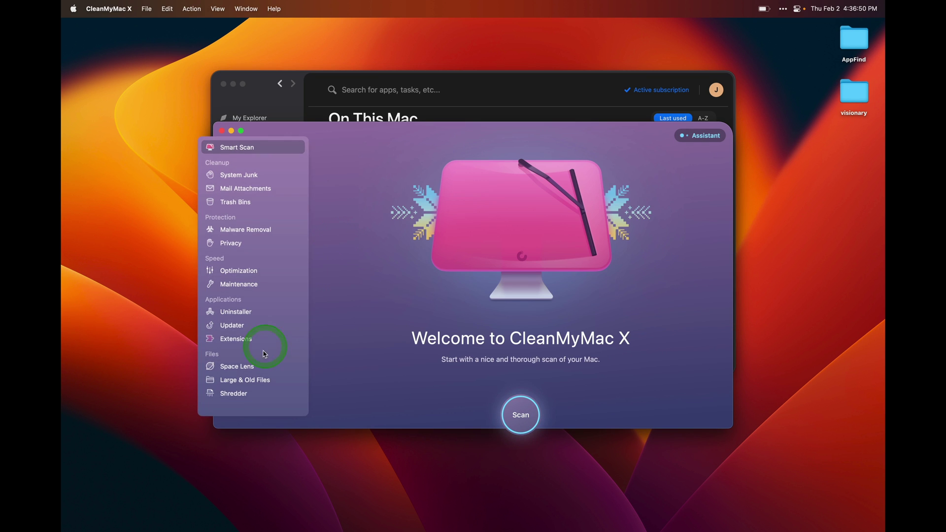
left_click(256, 369)
left_click(518, 408)
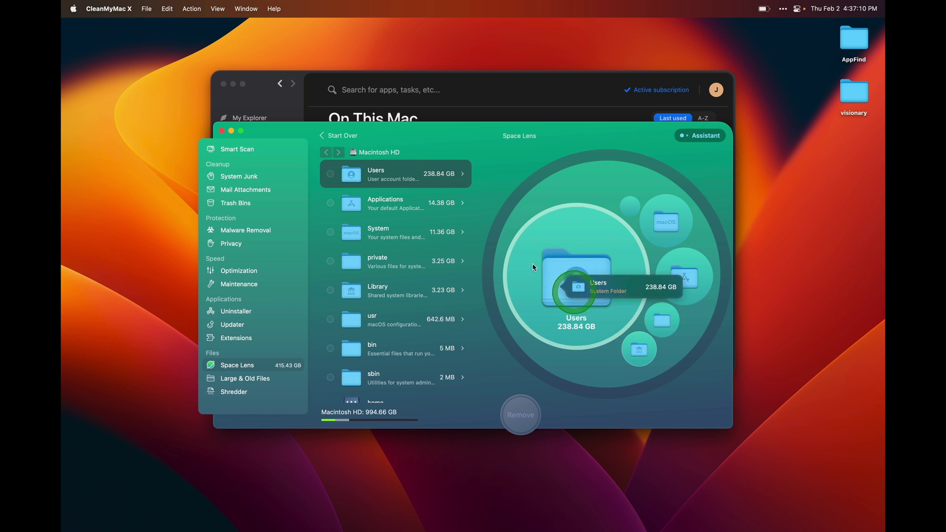
left_click(331, 175)
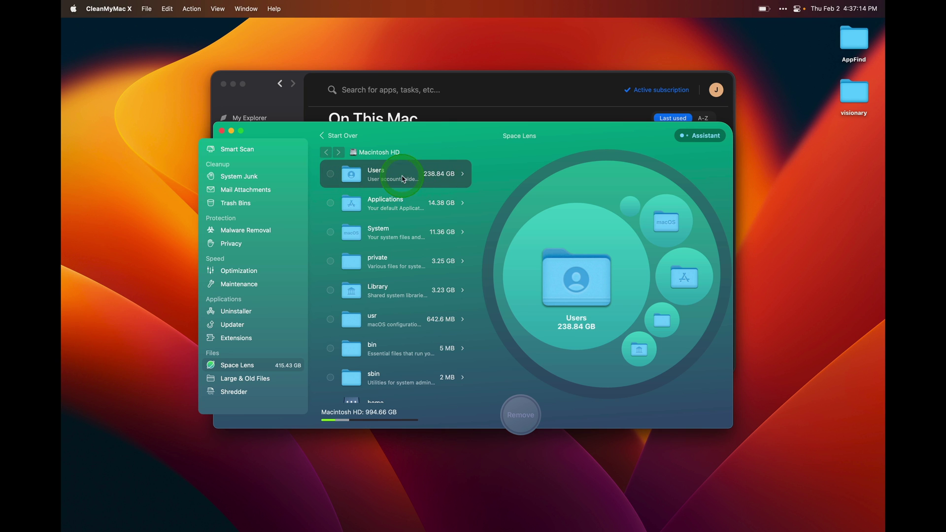
double_click(359, 174)
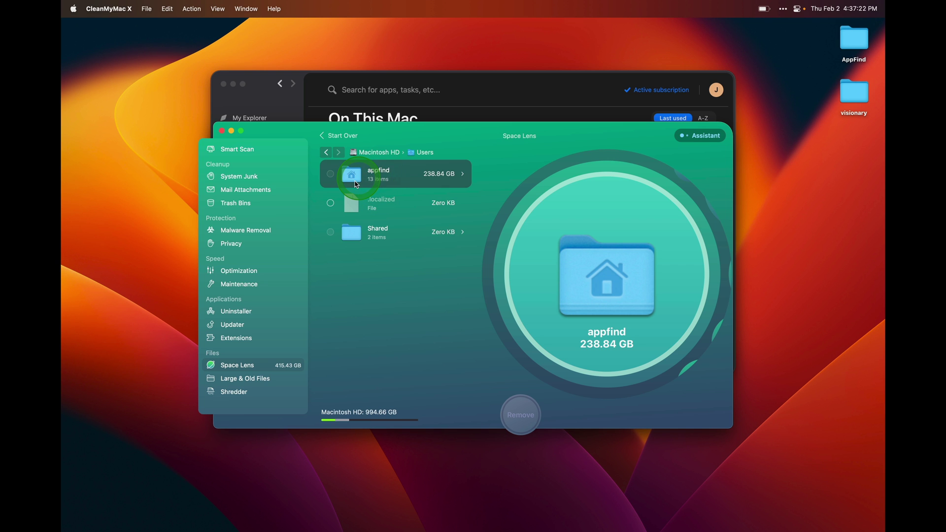
Run Large & Old Files to list 68.32 GB of files, led by a 7.83 GB movie, then return to Smart Scan
left_click(239, 379)
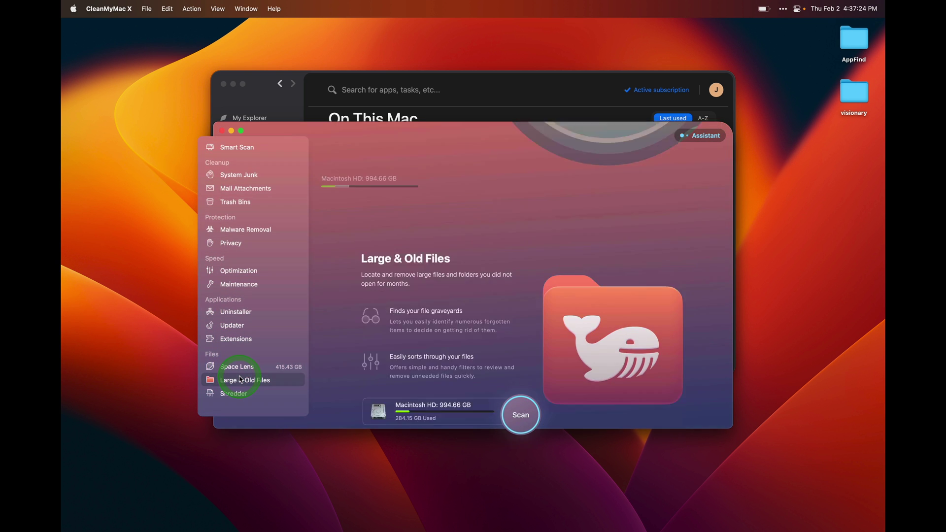
left_click(518, 414)
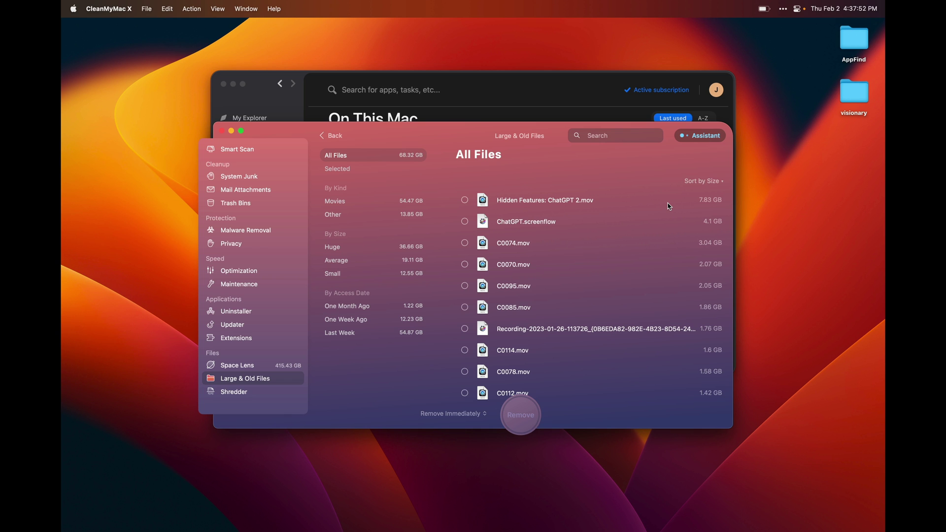
left_click(224, 148)
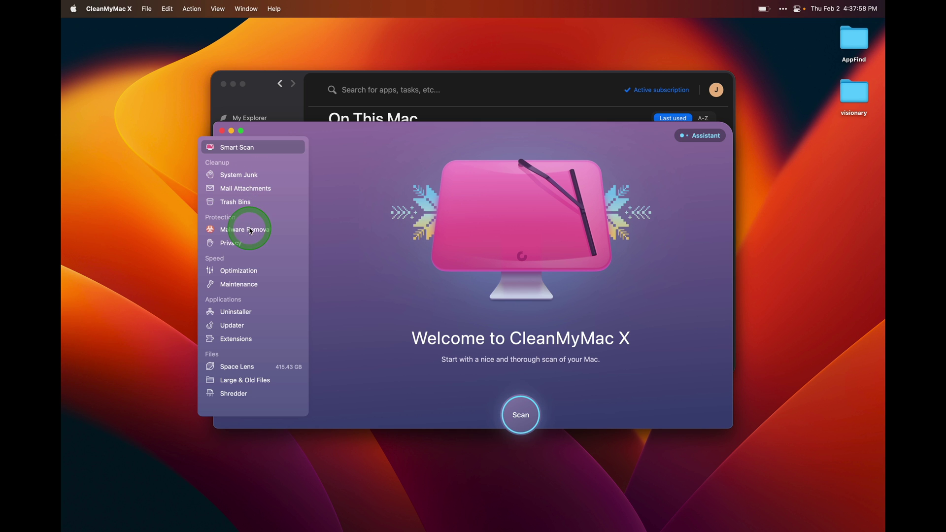
View CleanMyMac X's Optimization and Uninstaller pages (34 applications), then bring Setapp's On This Mac list forward
left_click(247, 269)
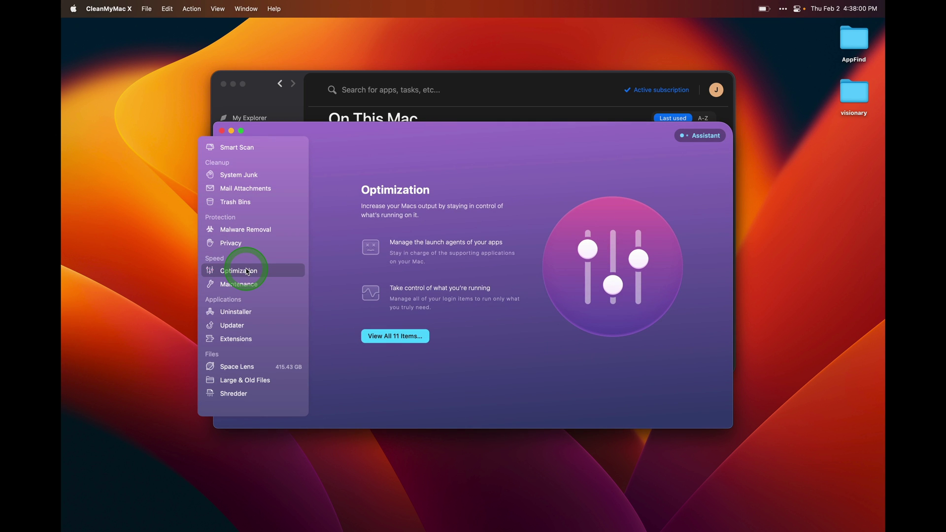
left_click(244, 317)
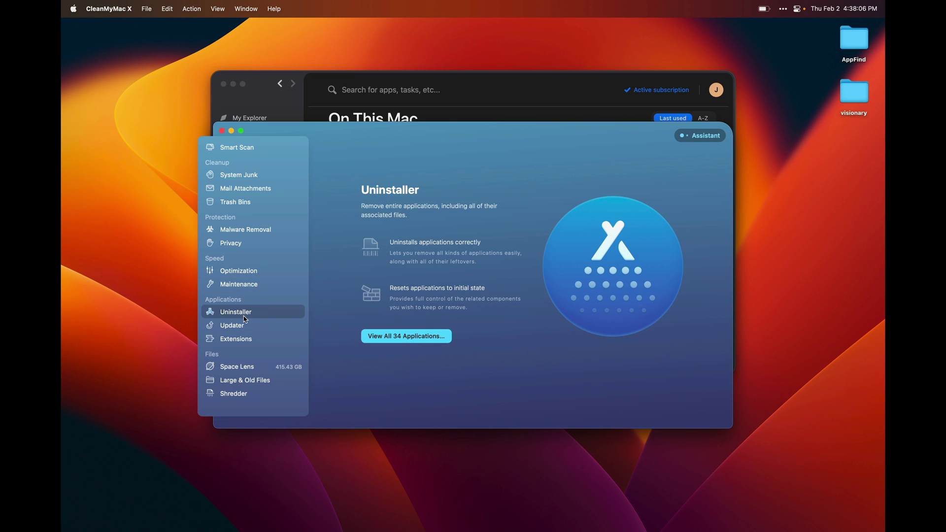
left_click(394, 147)
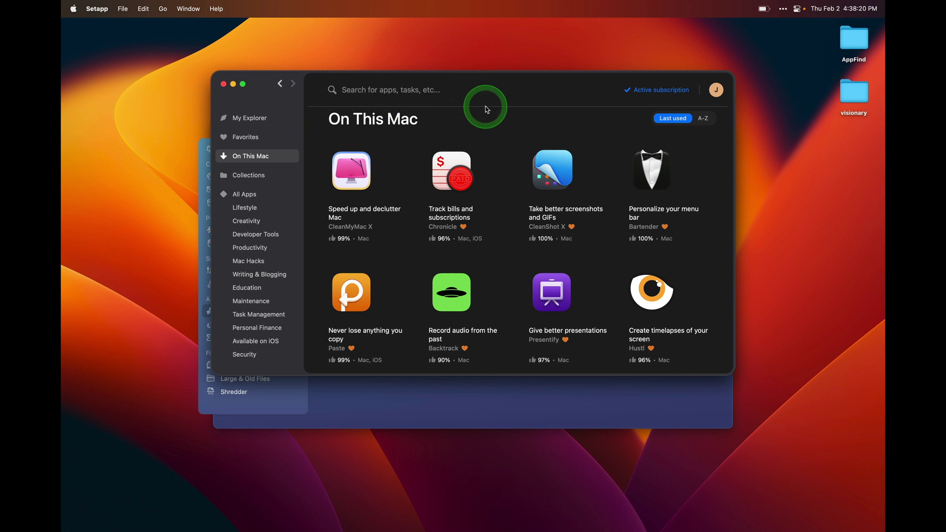
Open the CleanShot X page in Setapp and hide the CleanMyMac X window
left_click(550, 171)
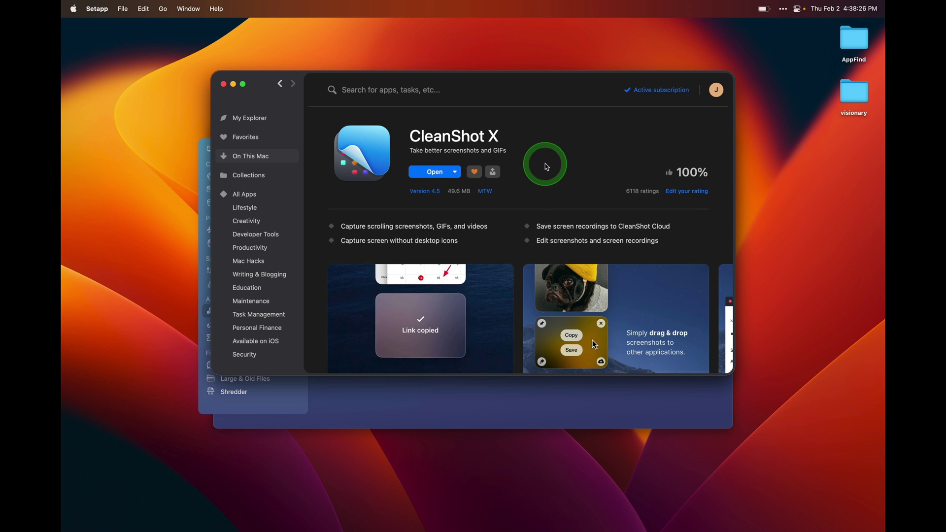
left_click(391, 397)
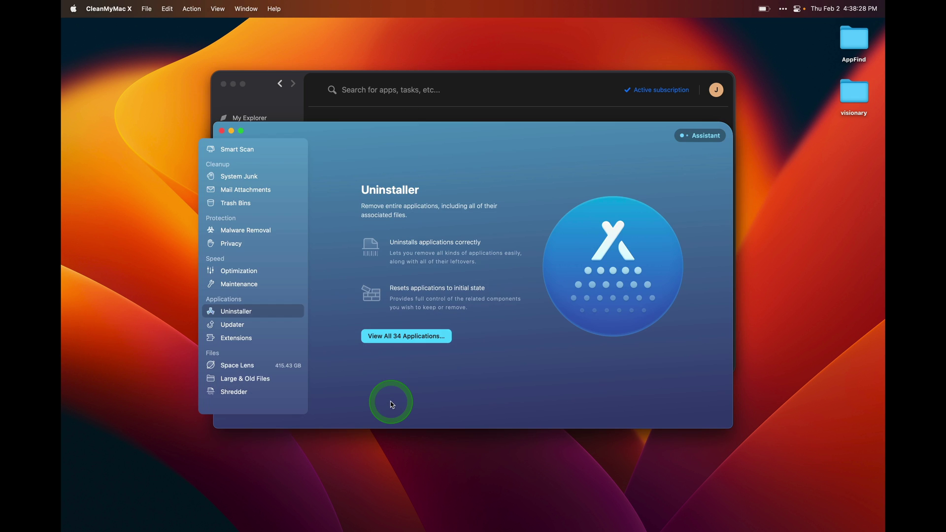
key("super+q")
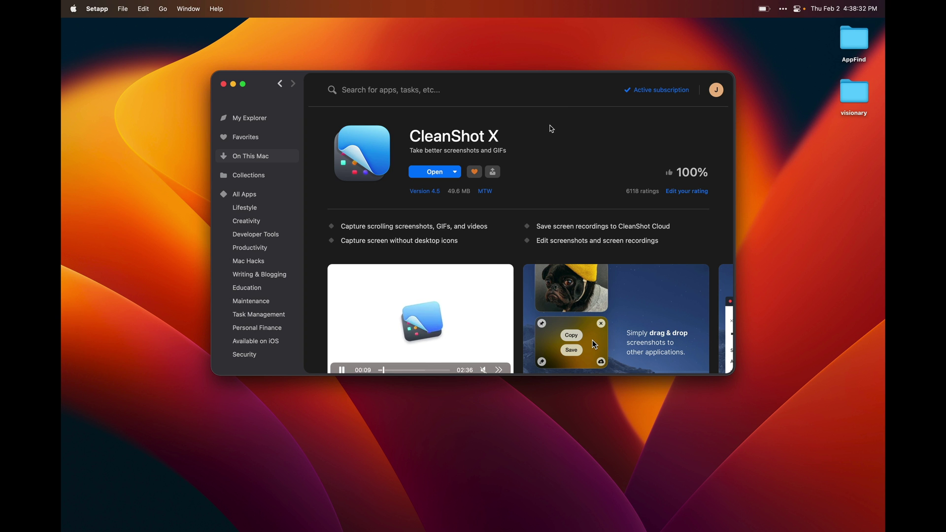
Take an area screenshot of the Setapp window with Cmd+Shift+4
key("super+shift+4")
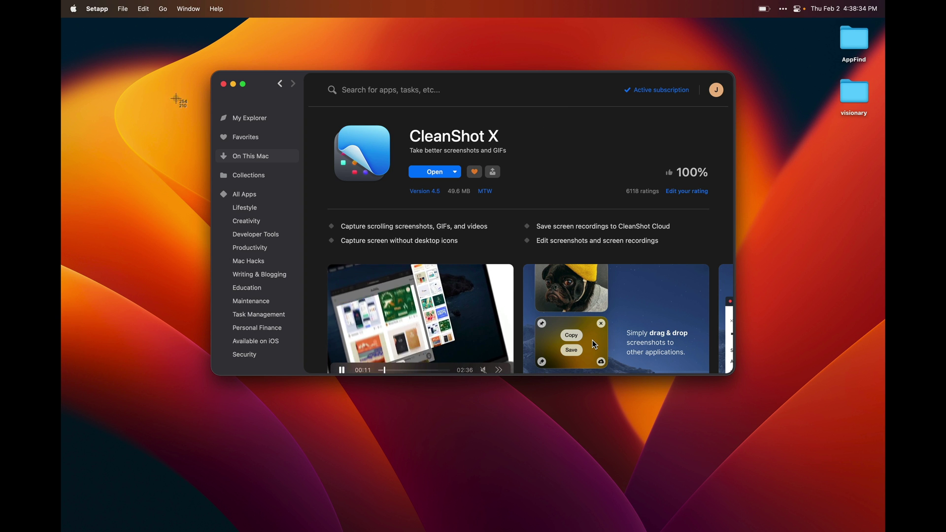
left_click_drag(118, 72, 764, 417)
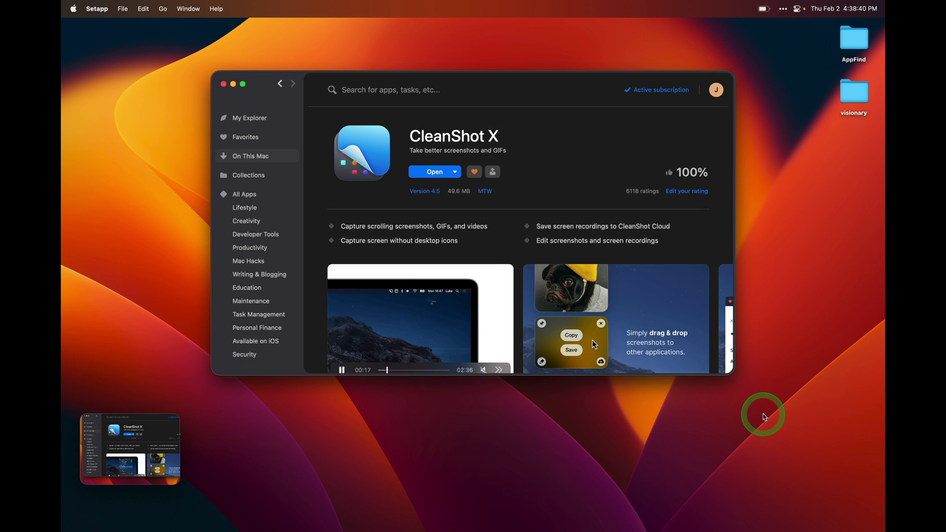
mouse_move(154, 444)
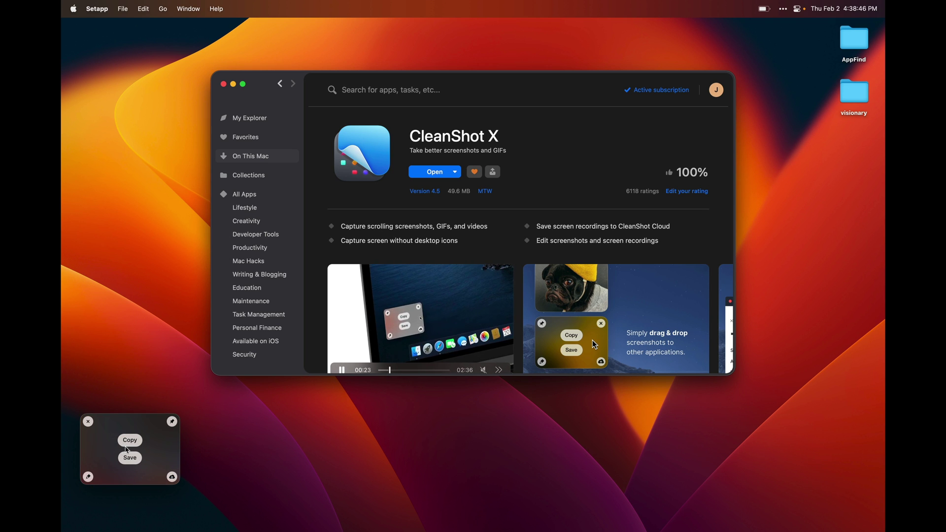
Open the screenshot and add a red arrow at the Open button, then pixelate the rating and the pug image
double_click(127, 450)
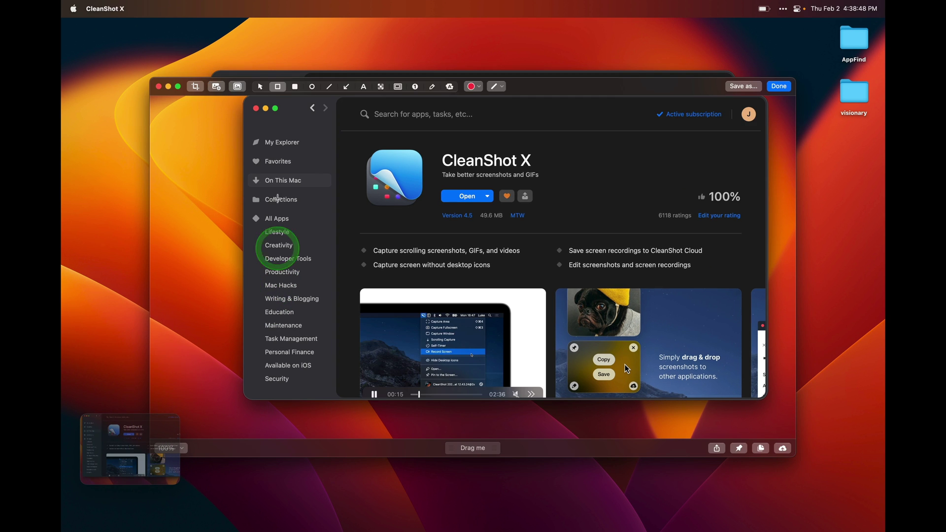
left_click(346, 86)
left_click_drag(335, 111, 487, 209)
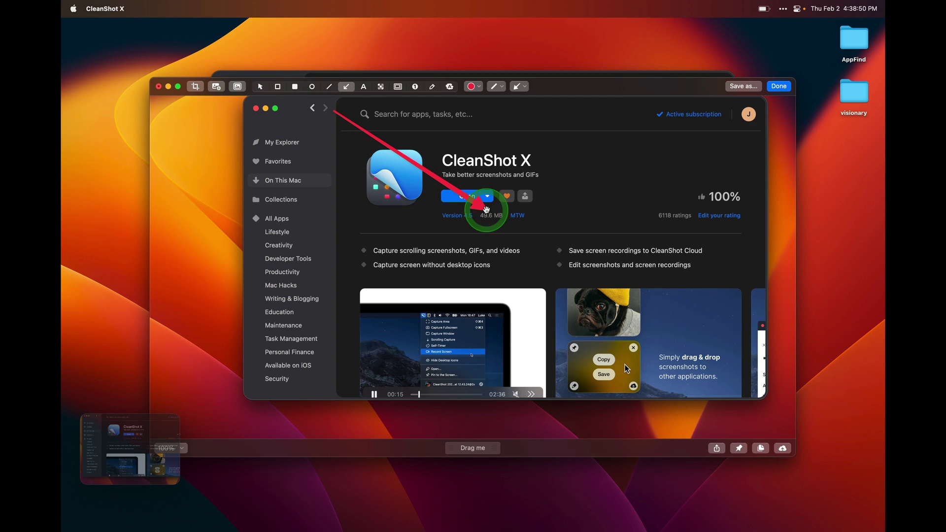
left_click(380, 86)
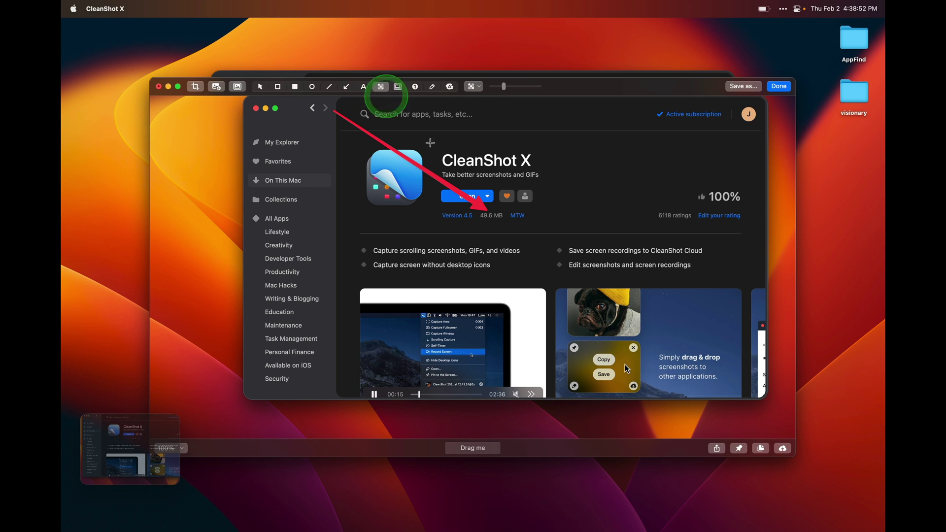
left_click_drag(690, 183, 748, 213)
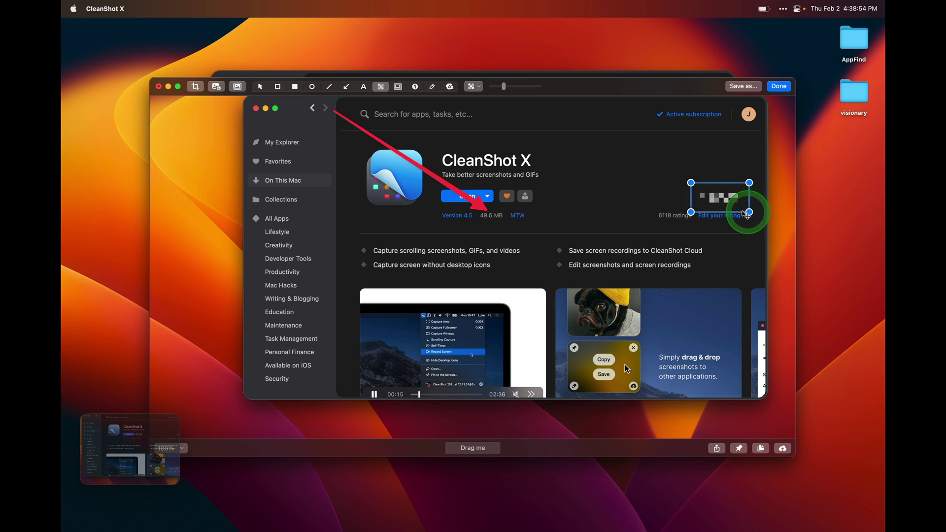
left_click(580, 304)
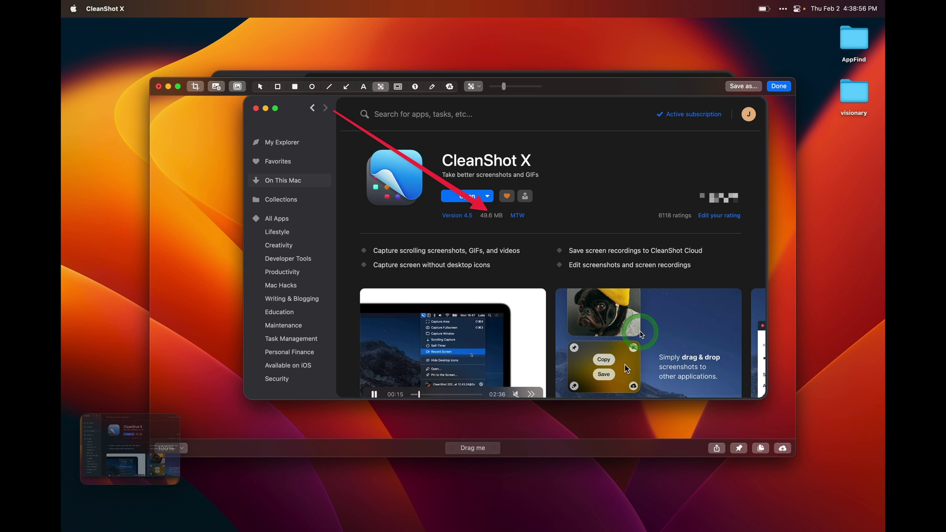
left_click_drag(641, 334, 558, 271)
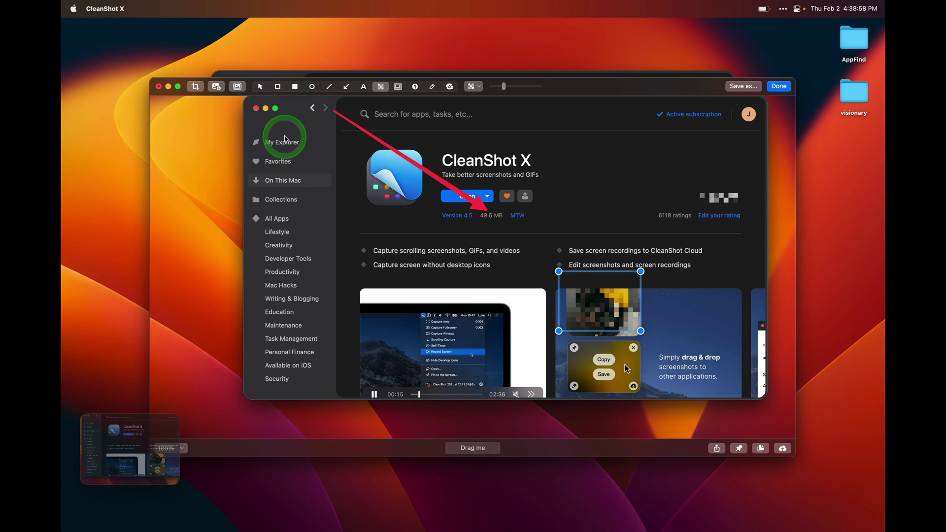
Box the sidebar in red, add a gradient backdrop, and centre the caption 'My own screenshot' above it
left_click(277, 87)
left_click_drag(270, 175, 400, 265)
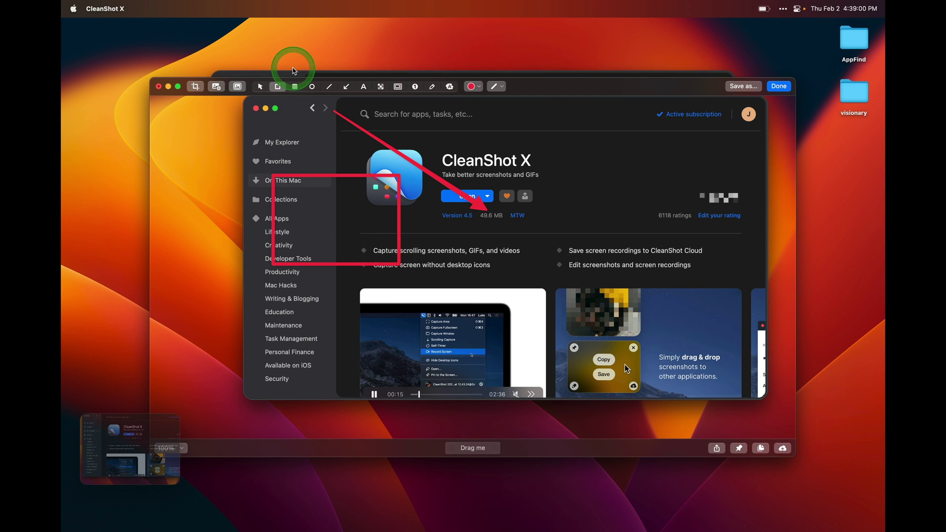
left_click(216, 87)
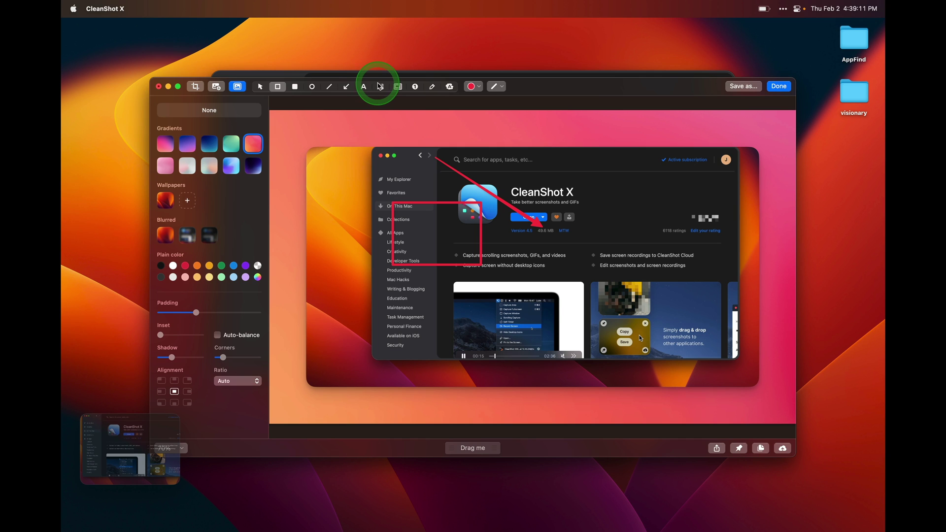
left_click(363, 87)
left_click(372, 123)
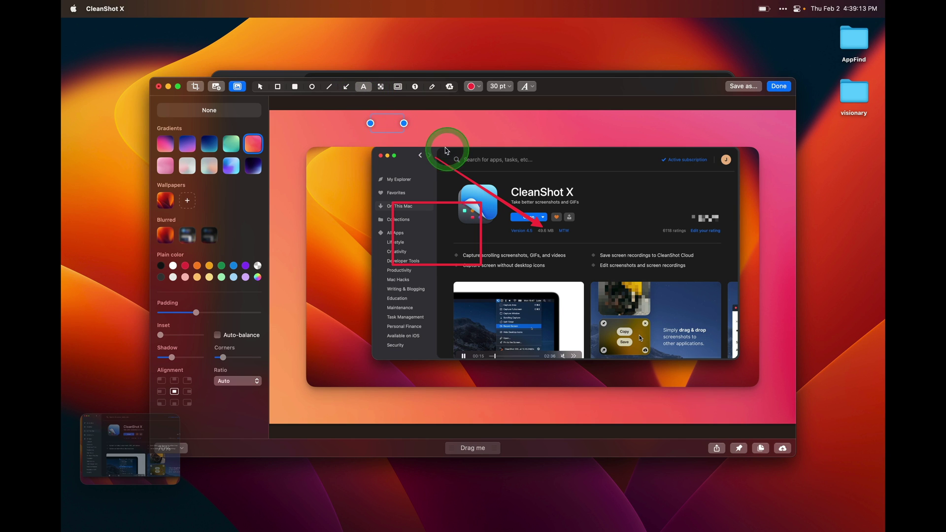
type("My own scre")
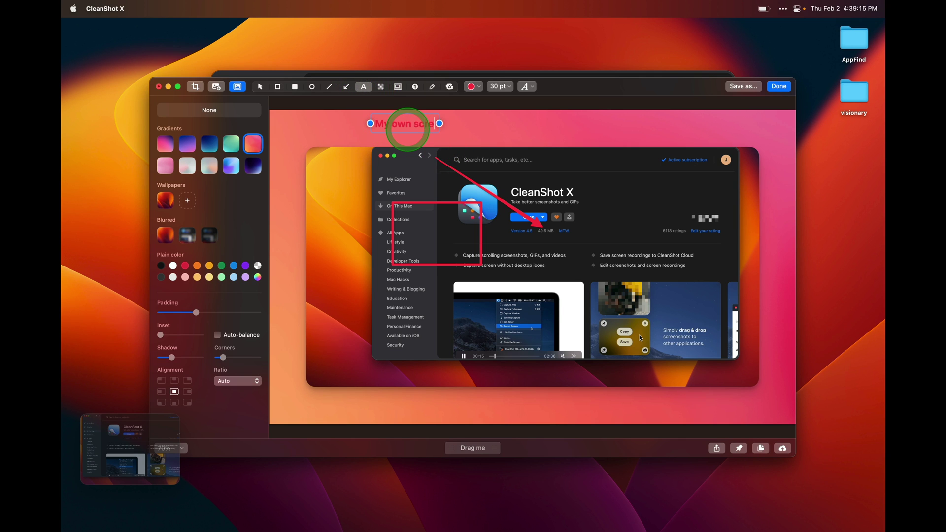
type("enshot")
key("Escape")
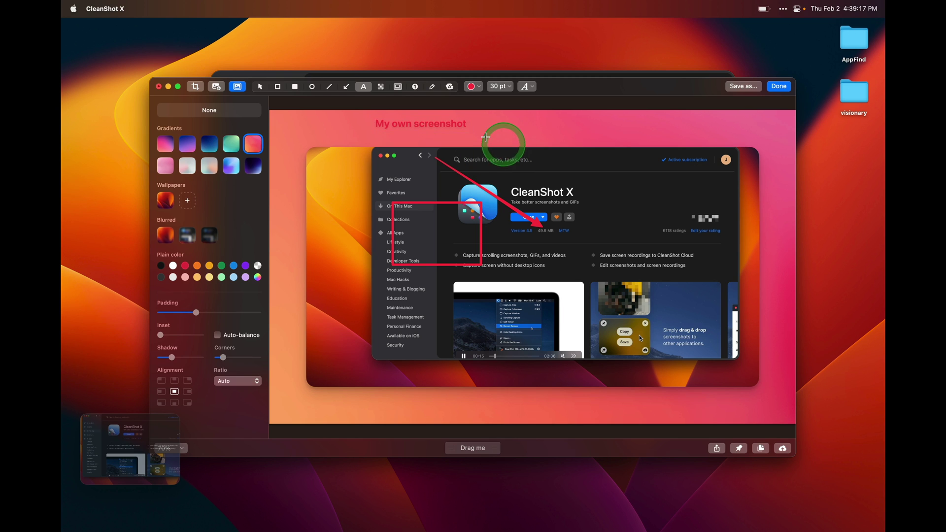
left_click_drag(461, 123, 543, 137)
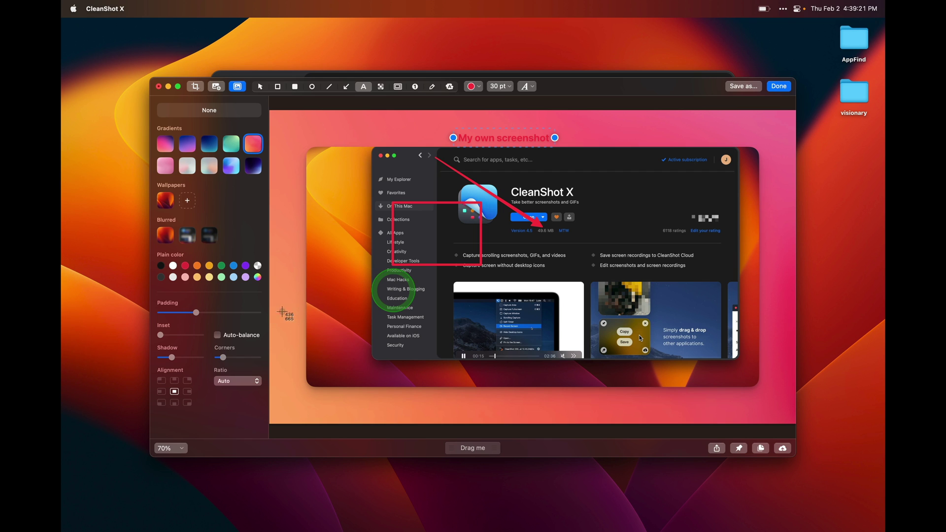
Capture two small screen areas as new screenshots
left_click_drag(598, 275, 673, 332)
left_click_drag(249, 397, 188, 399)
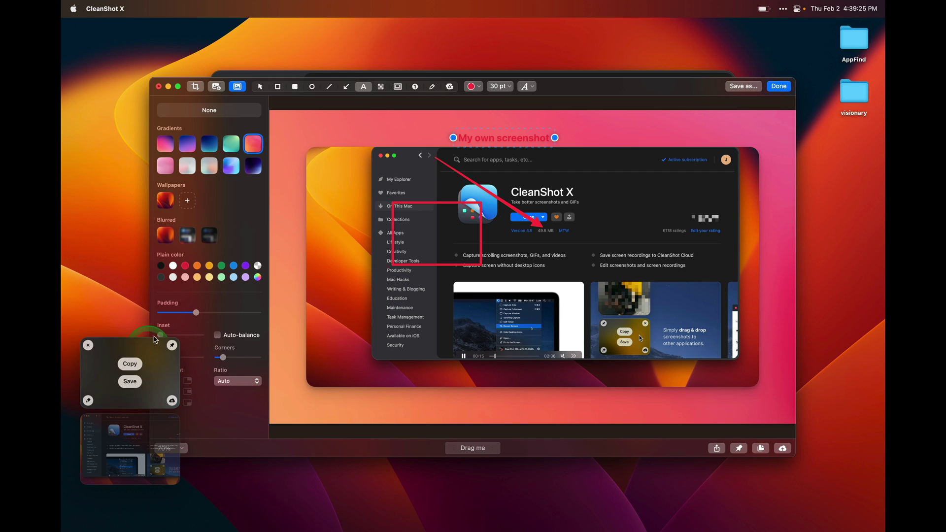
mouse_move(159, 372)
Save the new capture to the desktop and preview it in Quick Look
left_click(130, 381)
left_click(849, 44)
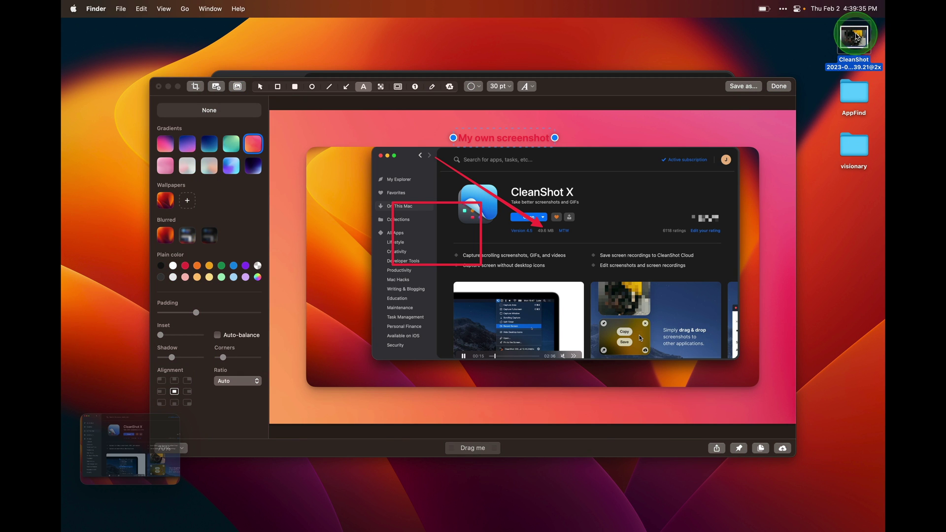
key("space")
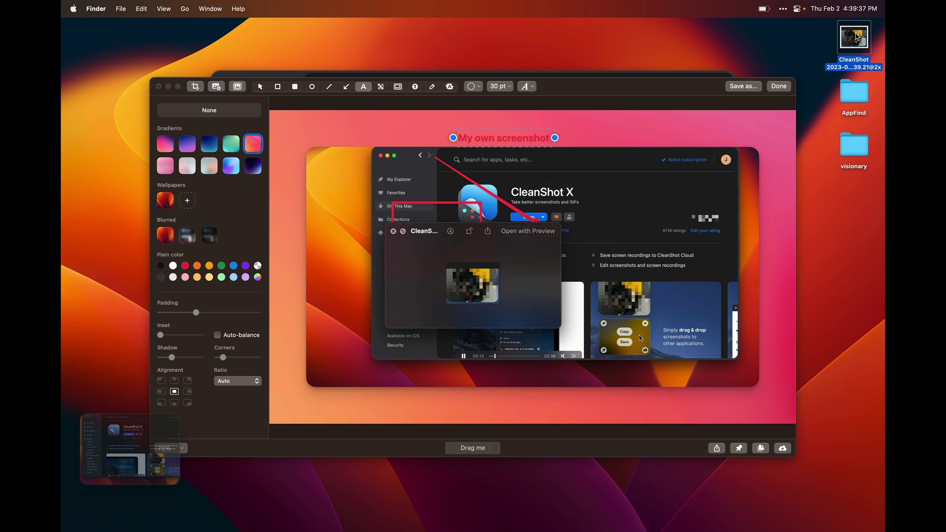
key("space")
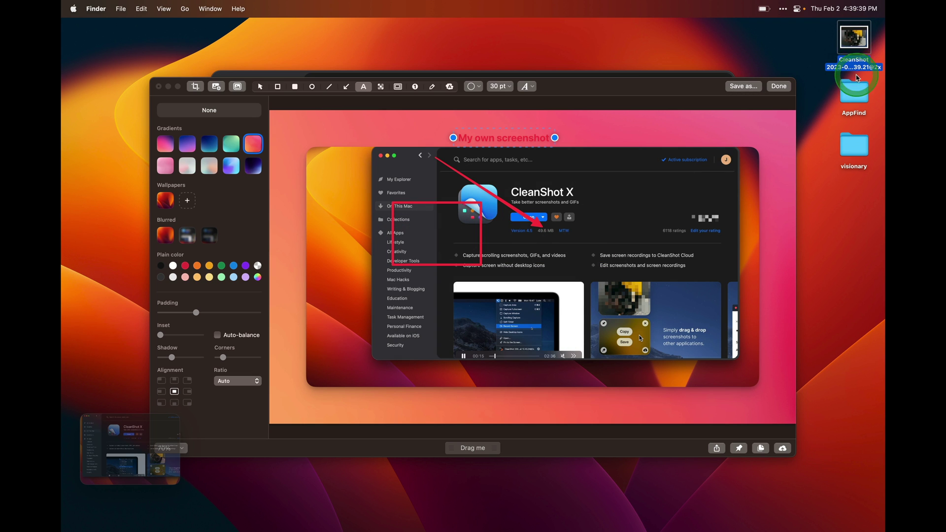
Preview the AppFind folder in Quick Look (13.25 GB, 12 items), then reselect the screenshot file
left_click(857, 88)
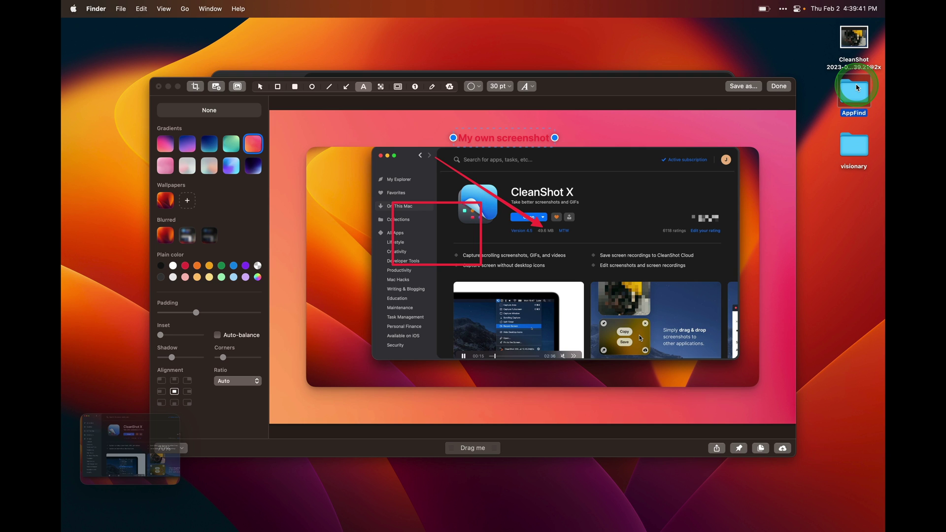
key("space")
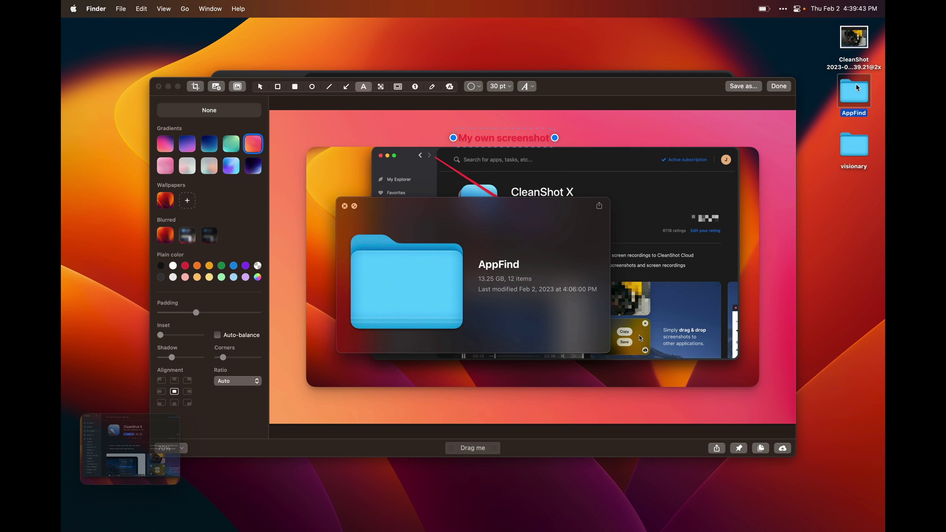
mouse_move(500, 258)
left_mouse_down()
mouse_move(481, 279)
mouse_move(525, 294)
mouse_move(572, 286)
left_mouse_up()
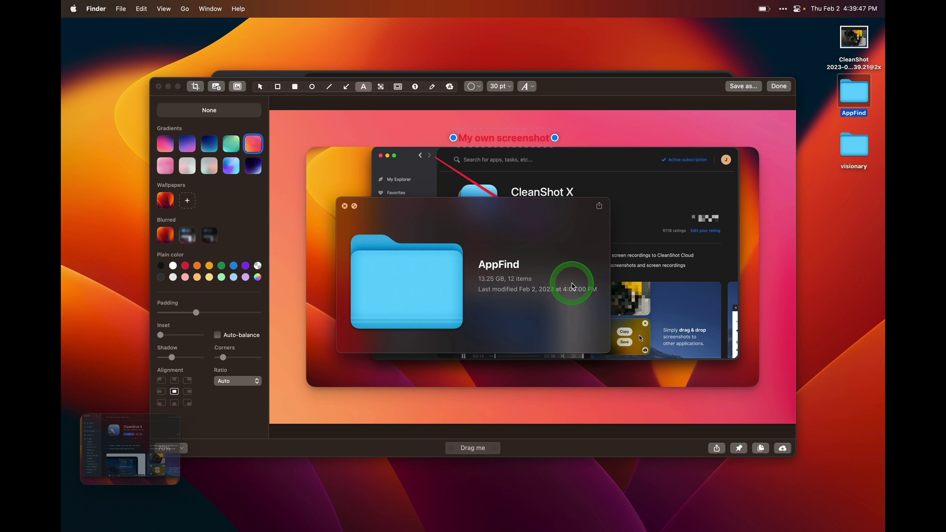
key("space")
left_click(840, 46)
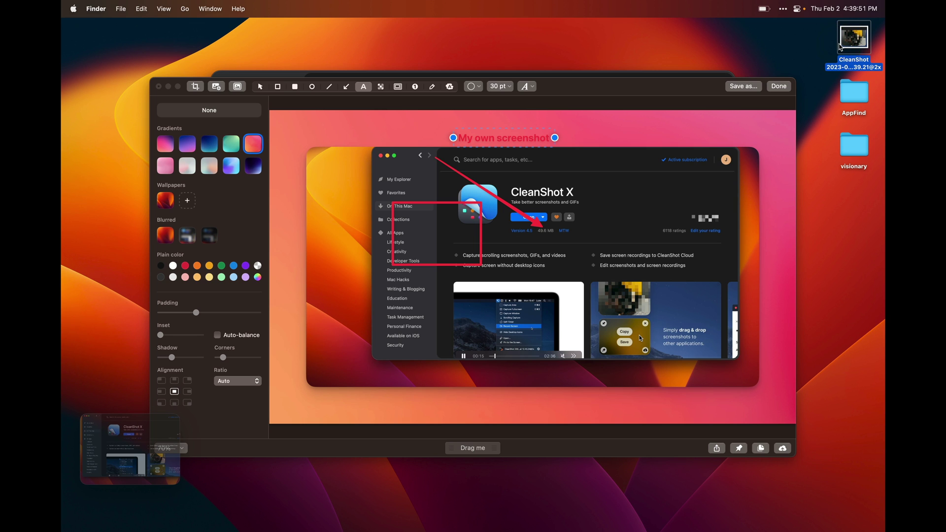
Save the annotated screenshot as a PNG on the Desktop and close the editor
left_click(147, 437)
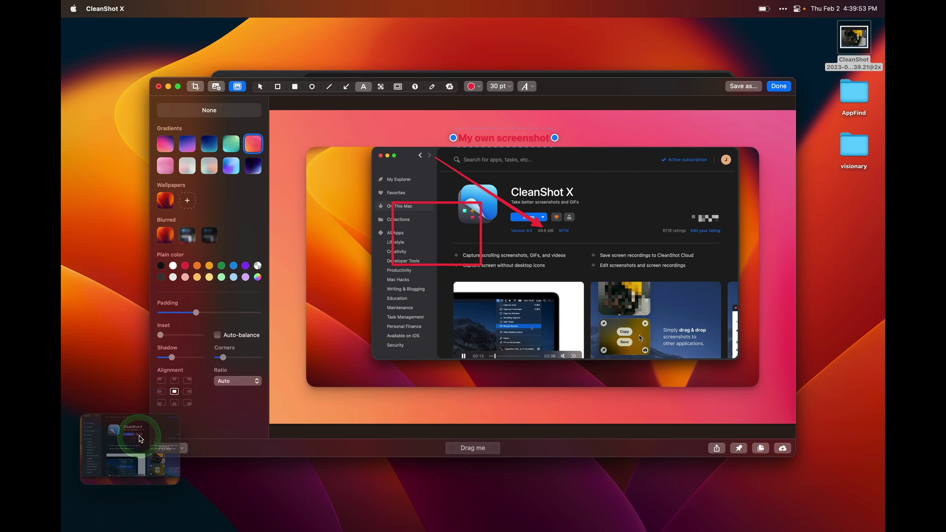
left_click(772, 88)
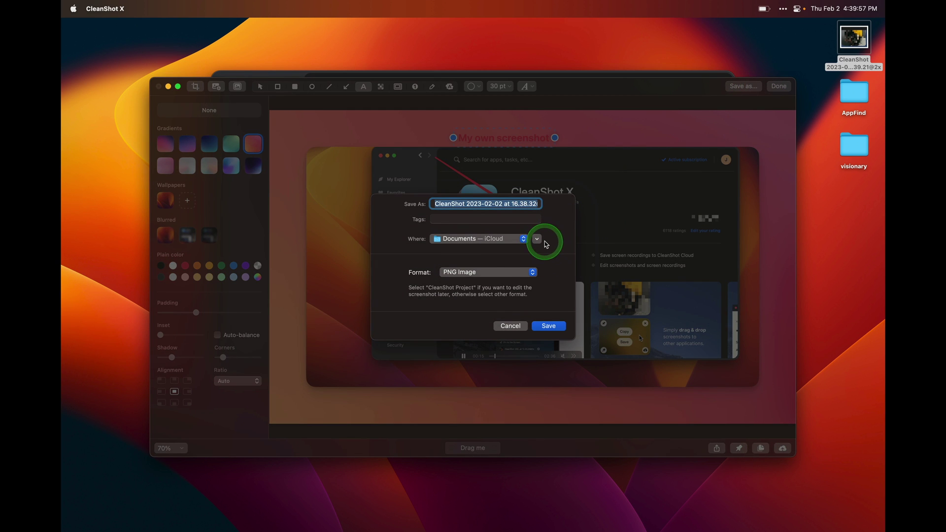
left_click(542, 240)
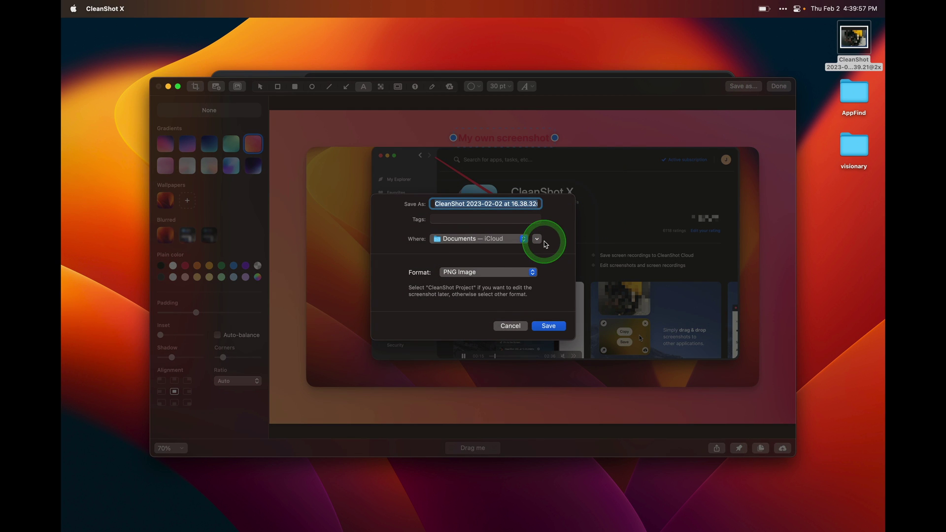
left_click(312, 277)
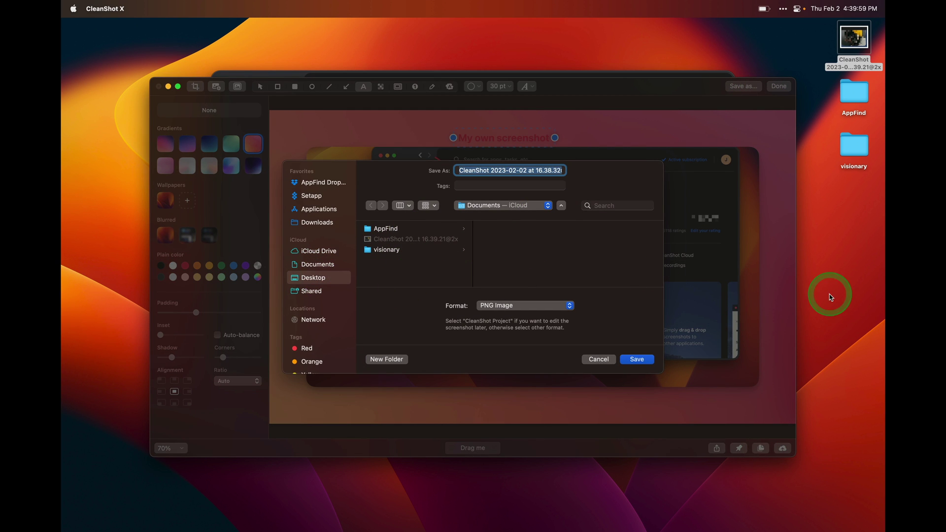
left_click(641, 360)
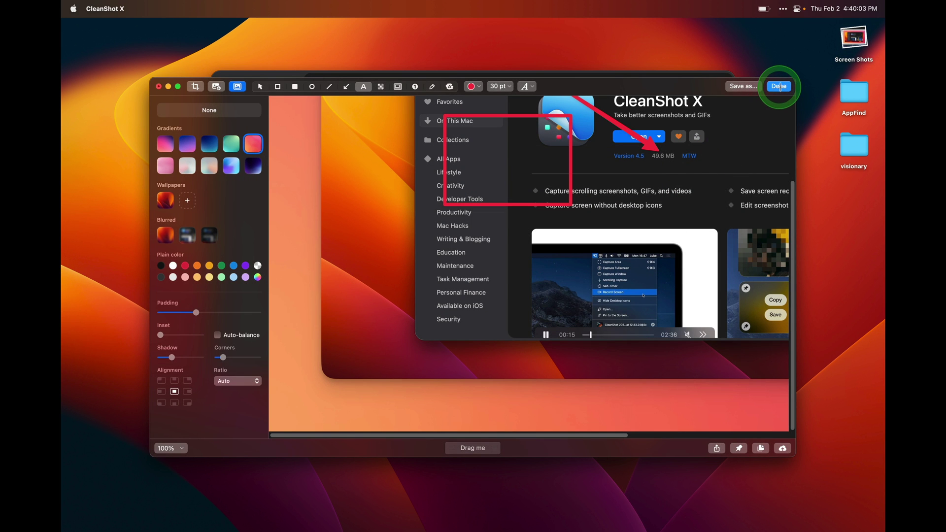
left_click(780, 86)
Expand the Screen Shots stack and preview the CleanShot screenshots in Quick Look
left_click(828, 59)
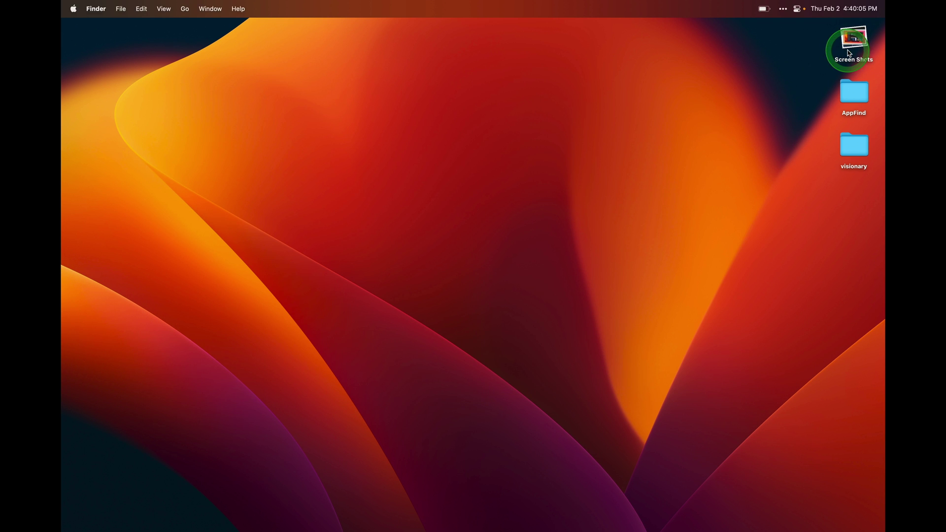
left_click(865, 146)
key("space")
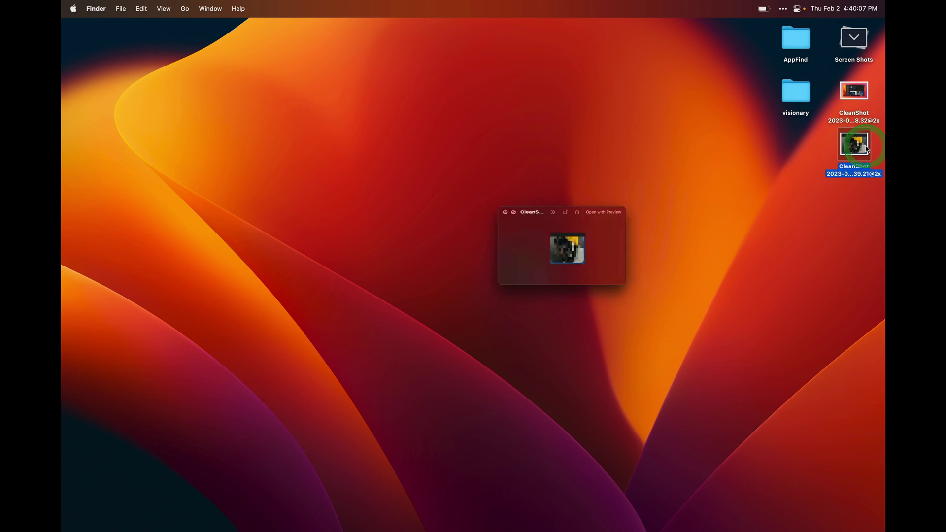
left_click(861, 93)
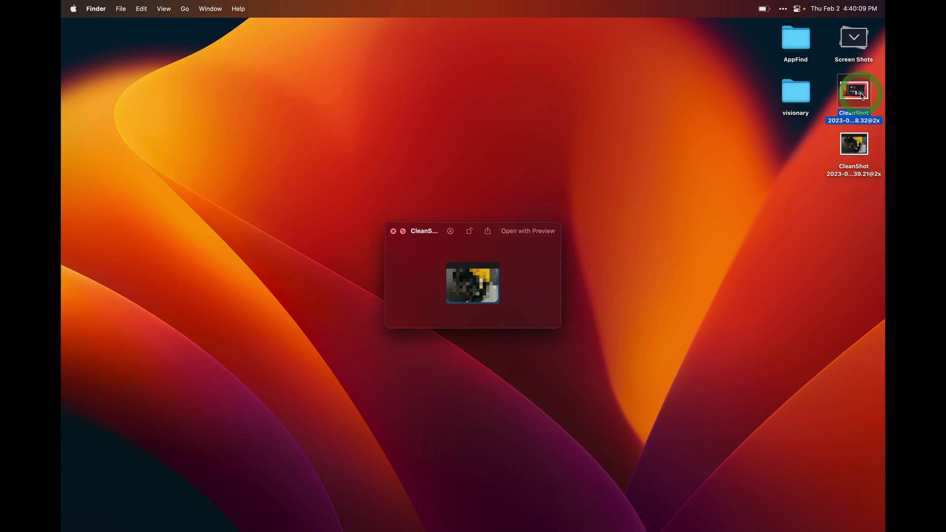
Close the Quick Look preview of the CleanShot screenshot
key("space")
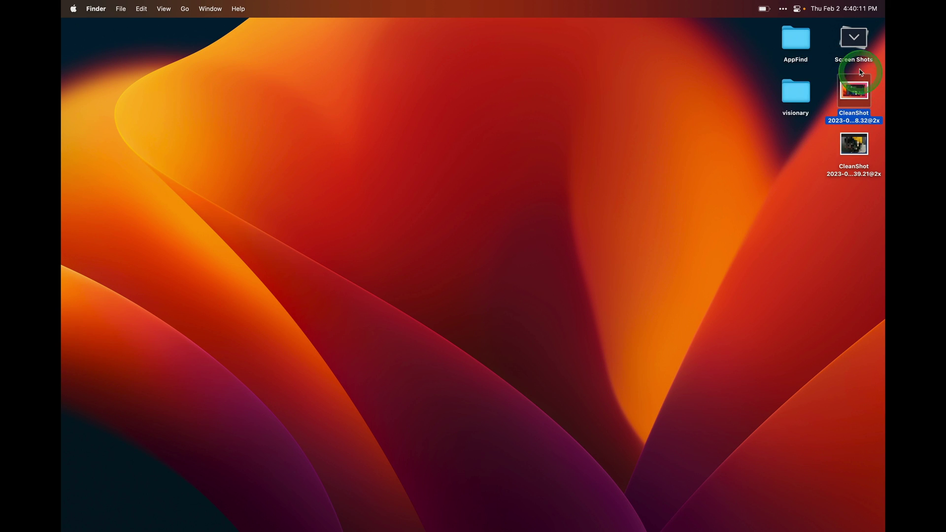